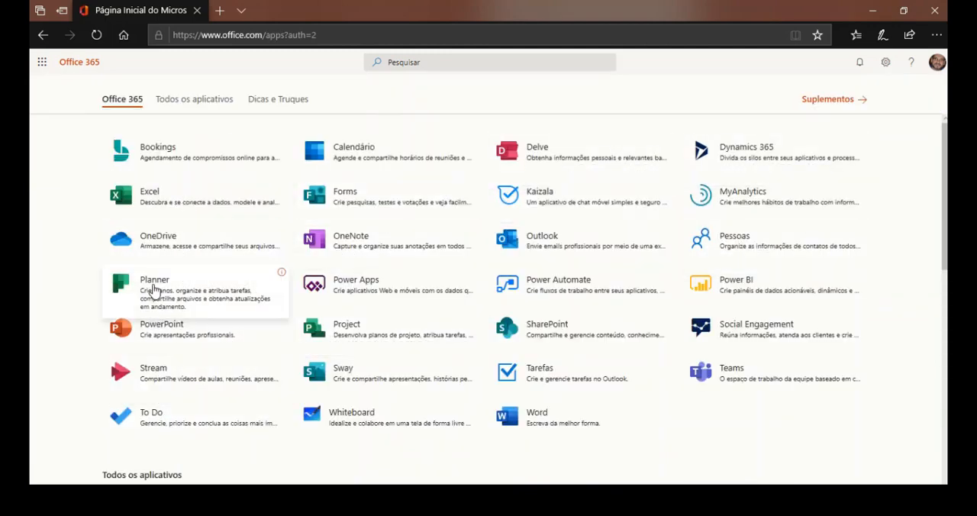
Open a new InPrivate browser window and go to office.com.
{"action": "left_click", "coordinate": [937, 34]}
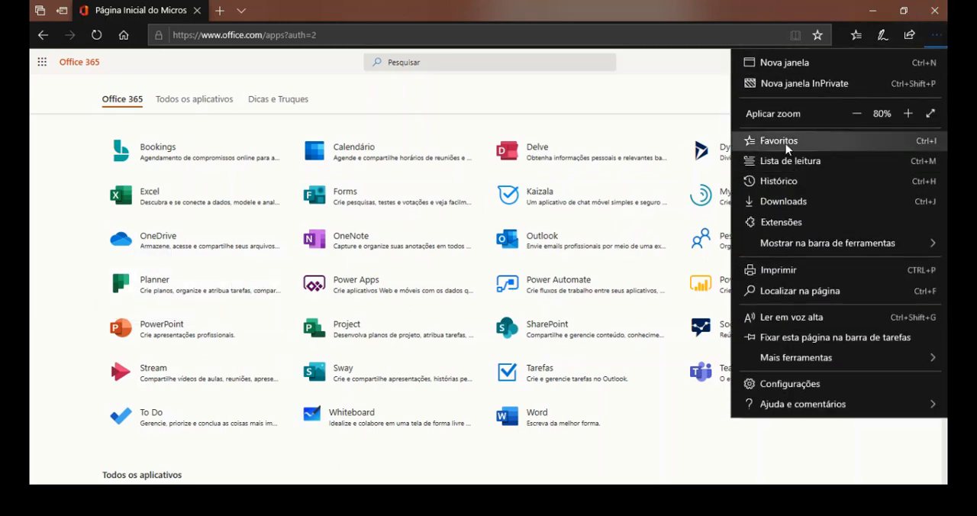
{"action": "left_click", "coordinate": [793, 90]}
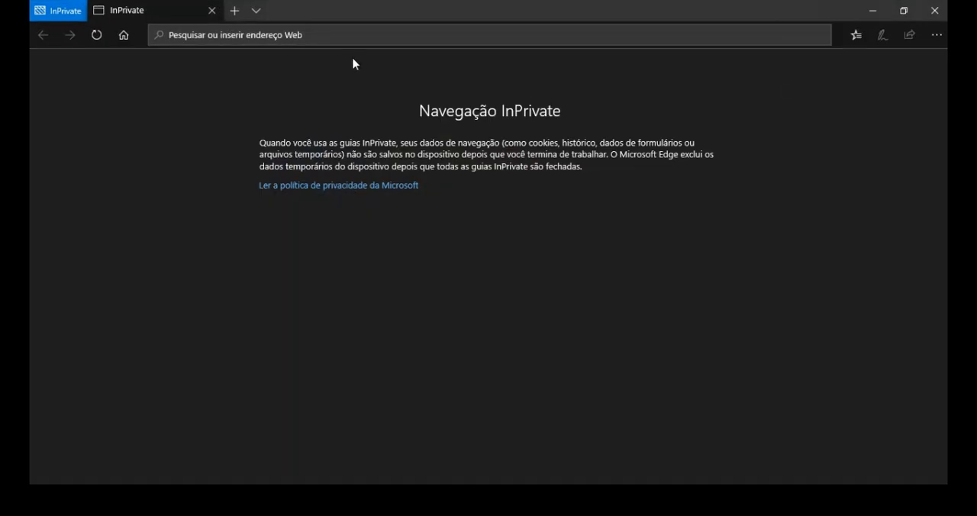
{"action": "type", "text": "office.com/"}
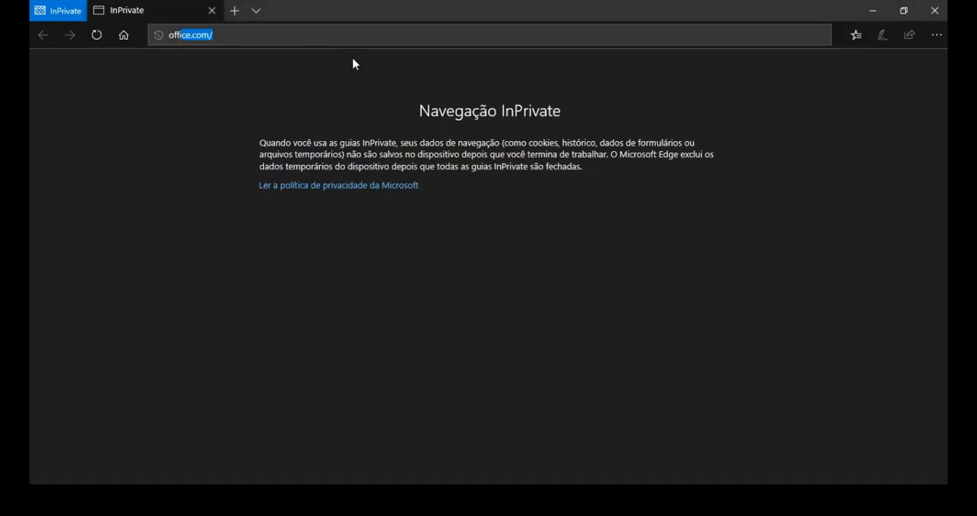
{"action": "key", "text": "Return"}
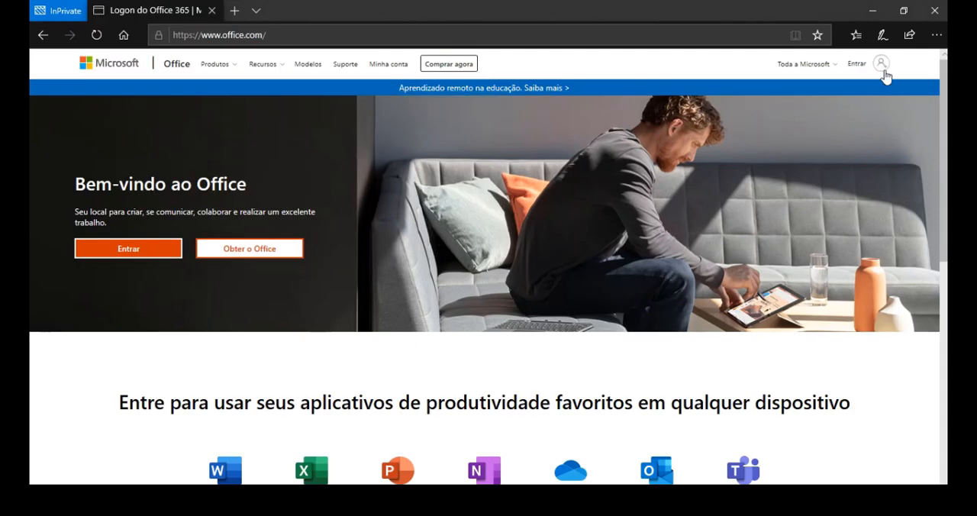
Start signing in to Office and submit the account's e-mail address.
{"action": "left_click", "coordinate": [857, 64]}
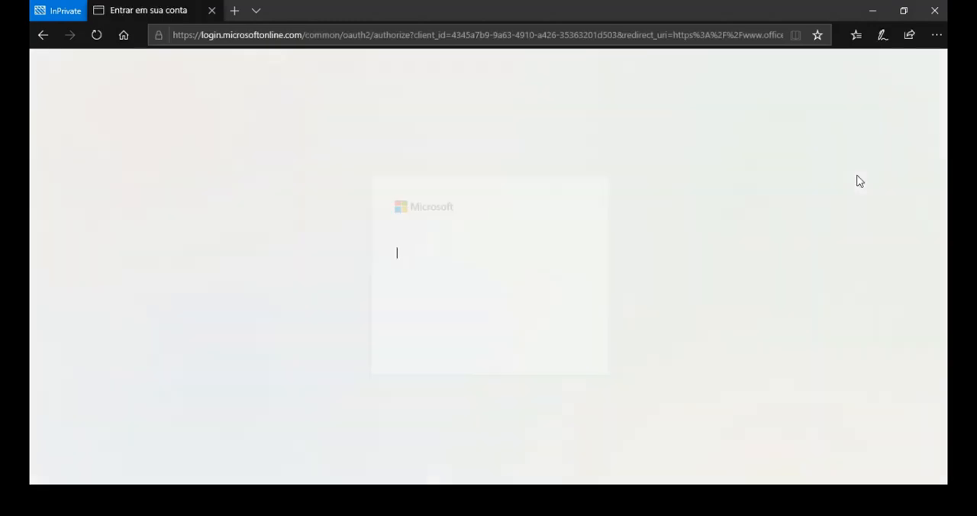
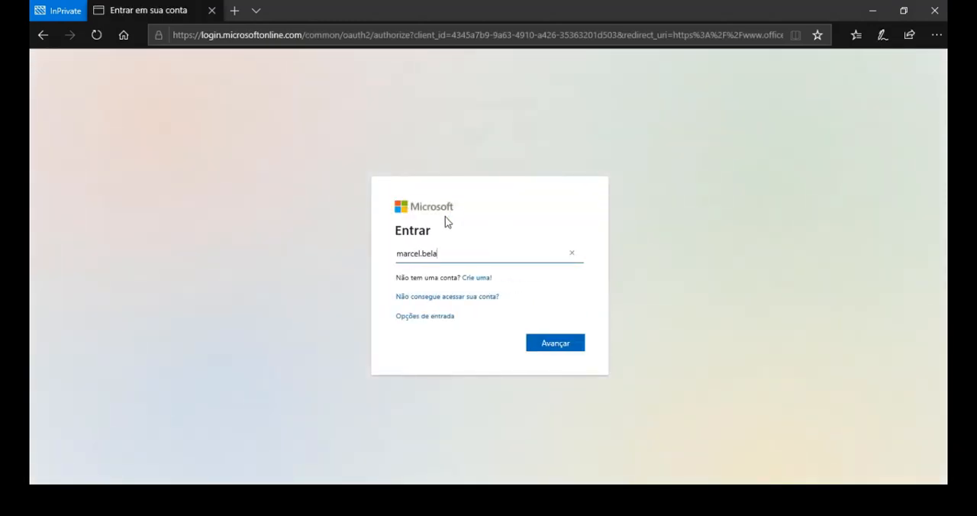
{"action": "type", "text": ".br"}
{"action": "key", "text": "Return"}
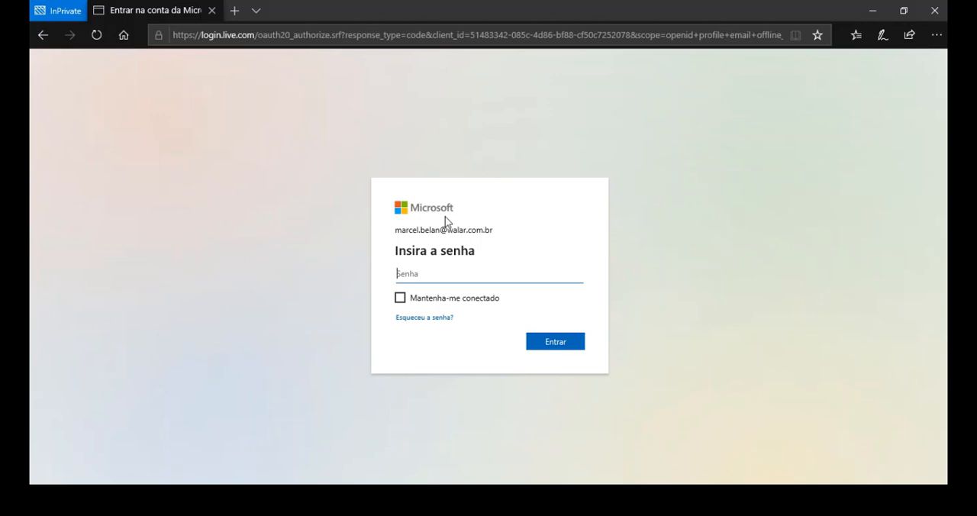
Try to sign in with the account password, and close the InPrivate window.
{"action": "key", "text": "Caps_Lock"}
{"action": "type", "text": "•"}
{"action": "key", "text": "Caps_Lock"}
{"action": "type", "text": "•••••••••••"}
{"action": "key", "text": "Return"}
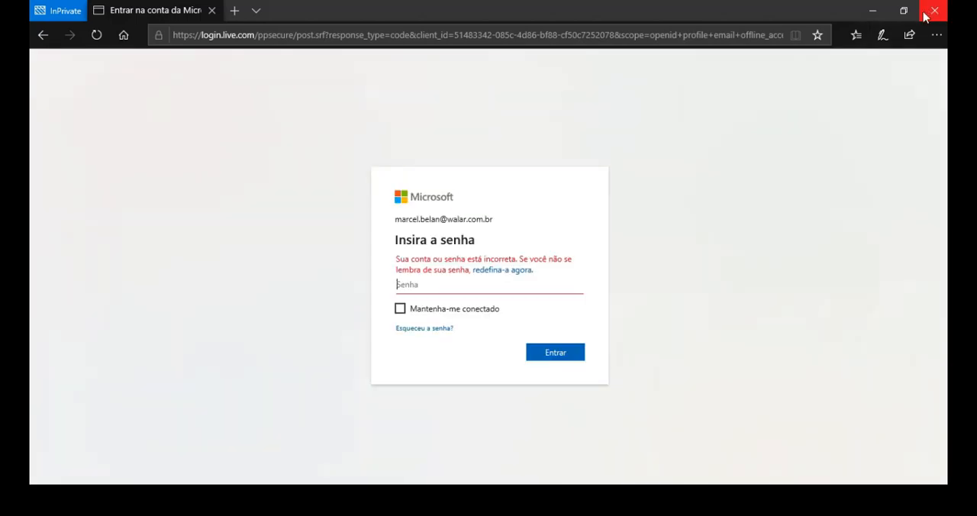
{"action": "left_click", "coordinate": [925, 16]}
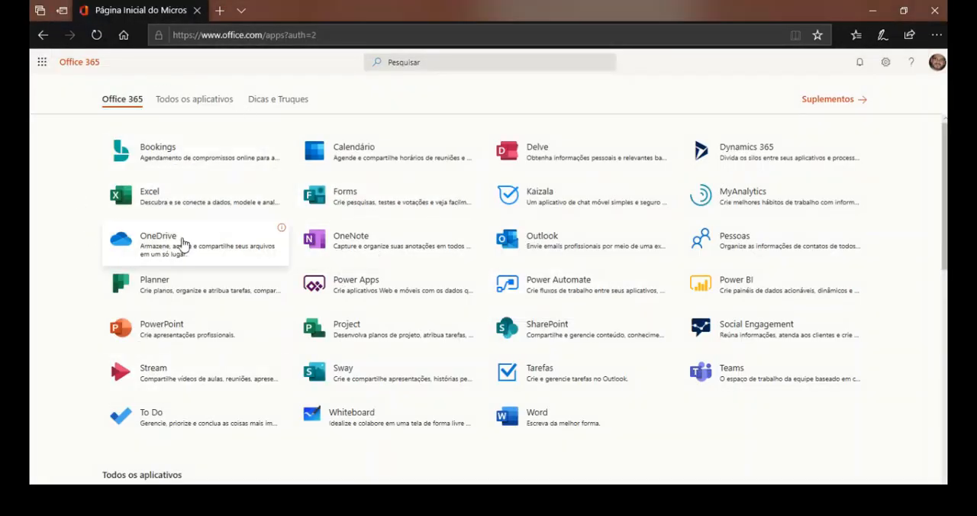
Open Planner from the Office 365 apps and close the Office home page.
{"action": "left_click", "coordinate": [171, 286]}
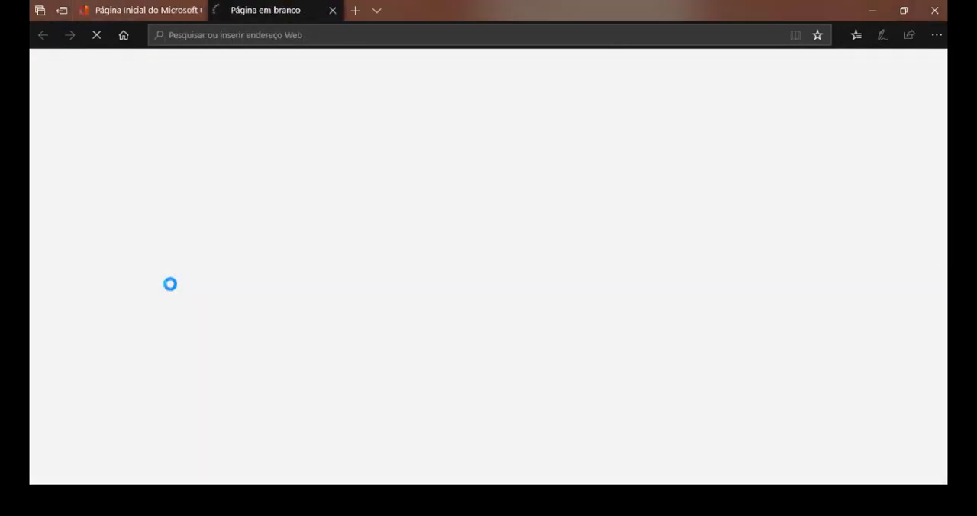
{"action": "left_click", "coordinate": [200, 10]}
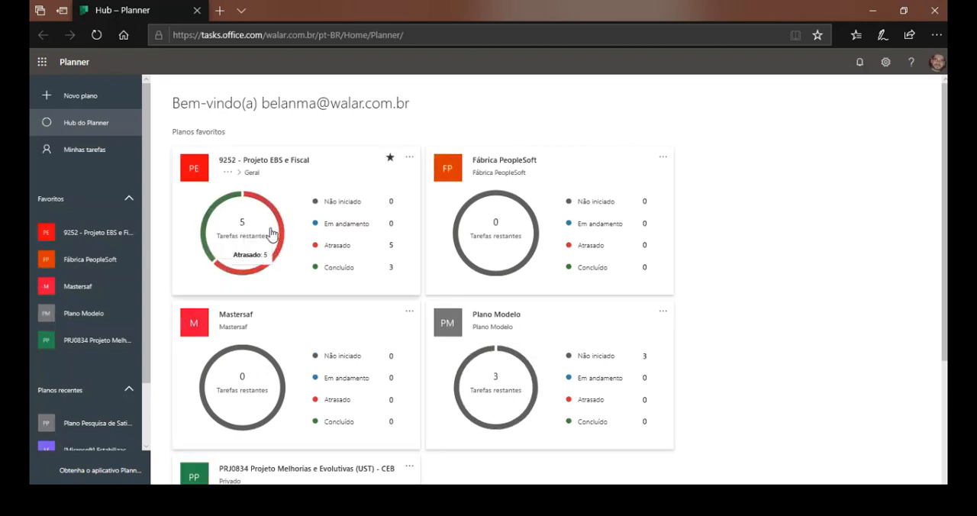
Review the favorite and recent plans in the Planner hub, and try collapsing and expanding the navigation pane.
{"action": "scroll", "coordinate": [68, 339], "scroll_direction": "down", "scroll_amount": 1}
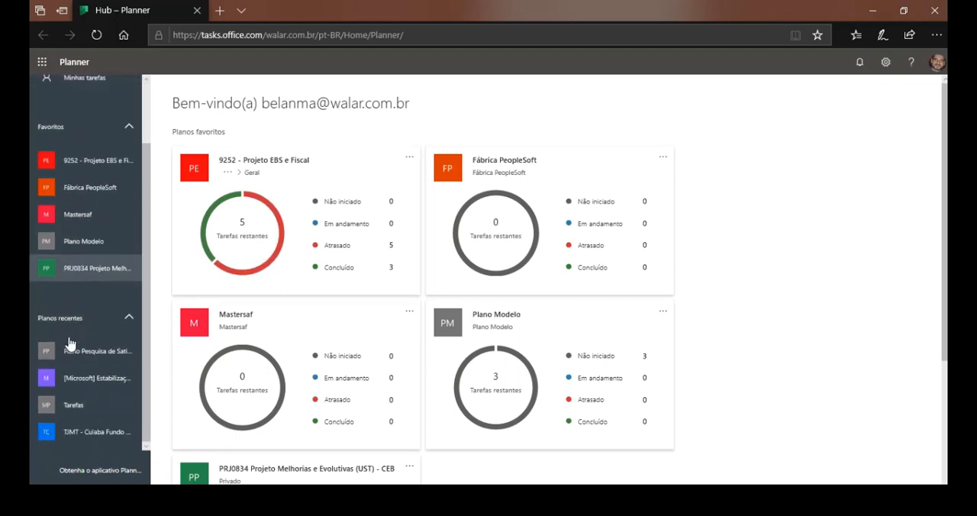
{"action": "scroll", "coordinate": [303, 345], "scroll_direction": "down", "scroll_amount": 3}
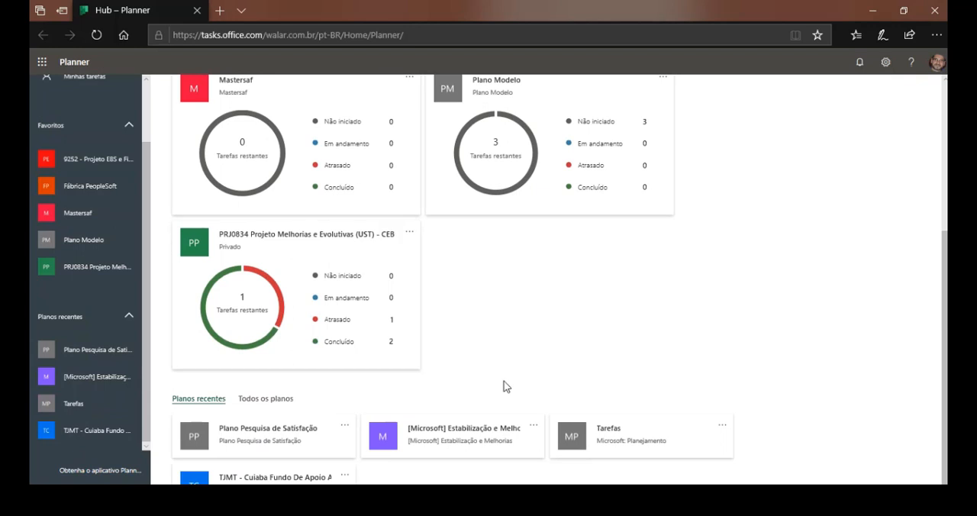
{"action": "scroll", "coordinate": [356, 301], "scroll_direction": "up", "scroll_amount": 3}
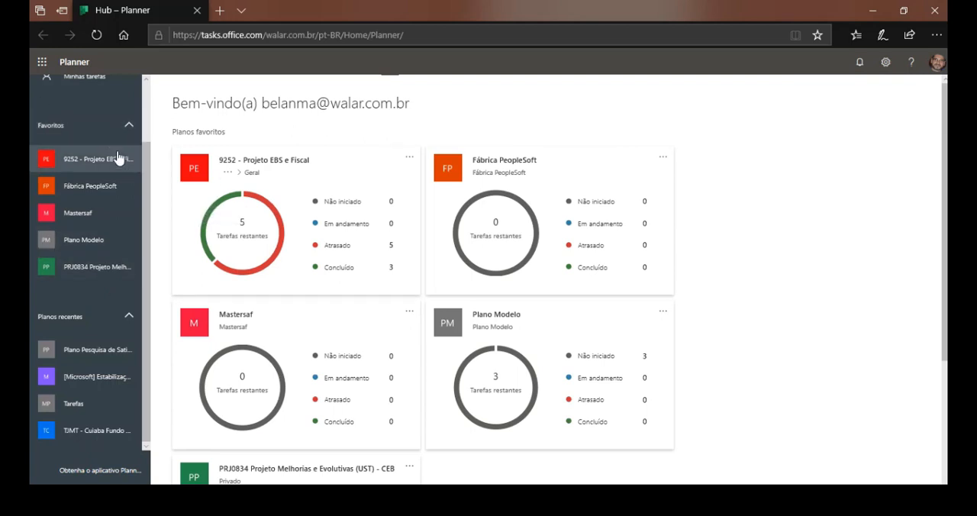
{"action": "scroll", "coordinate": [123, 152], "scroll_direction": "up", "scroll_amount": 2}
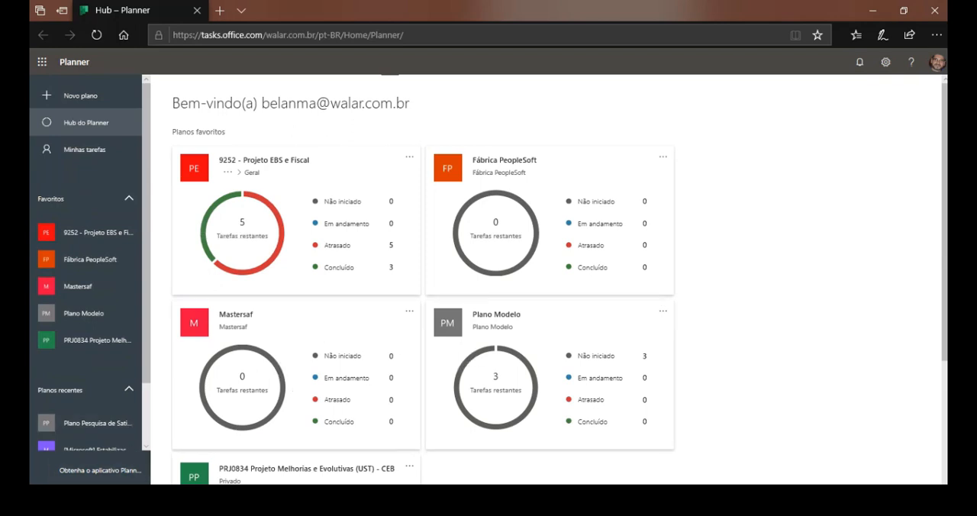
{"action": "left_click", "coordinate": [70, 468]}
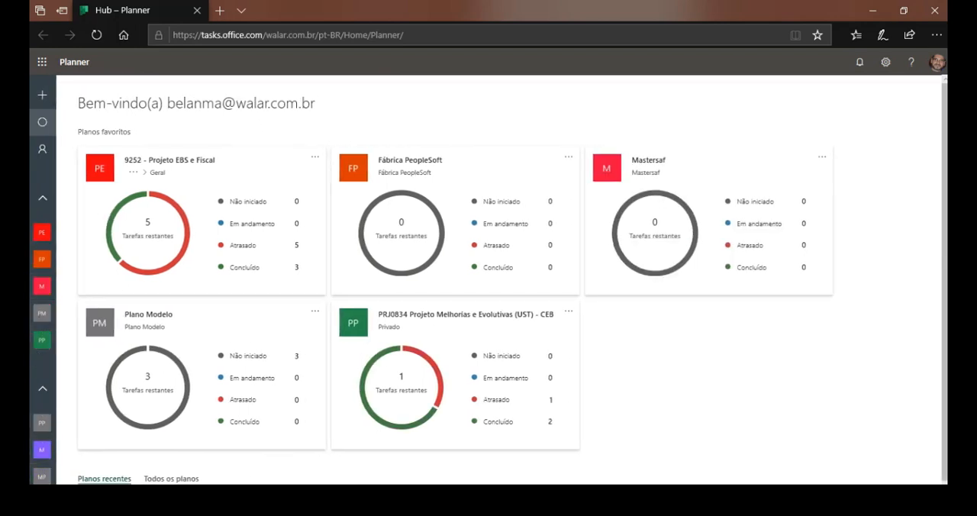
{"action": "left_click", "coordinate": [43, 470]}
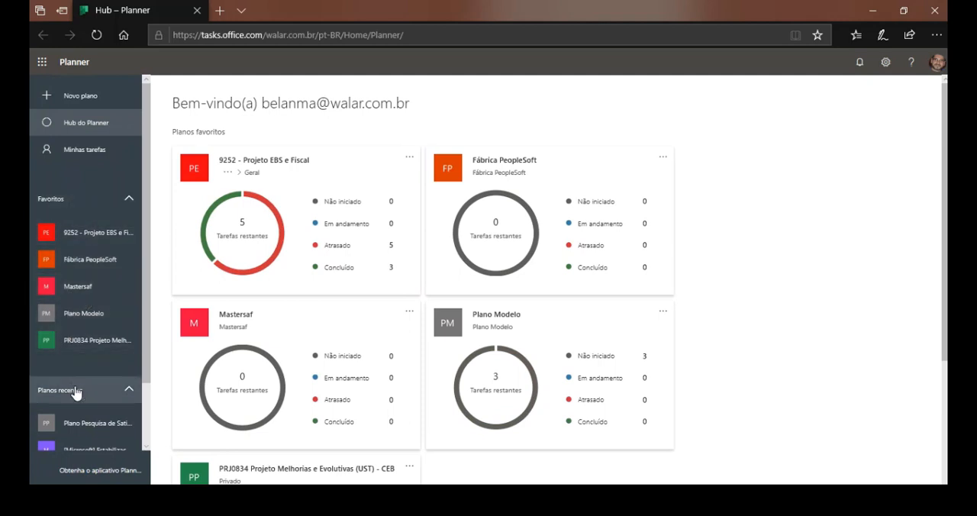
{"action": "scroll", "coordinate": [77, 393], "scroll_direction": "down", "scroll_amount": 2}
{"action": "scroll", "coordinate": [77, 392], "scroll_direction": "up", "scroll_amount": 2}
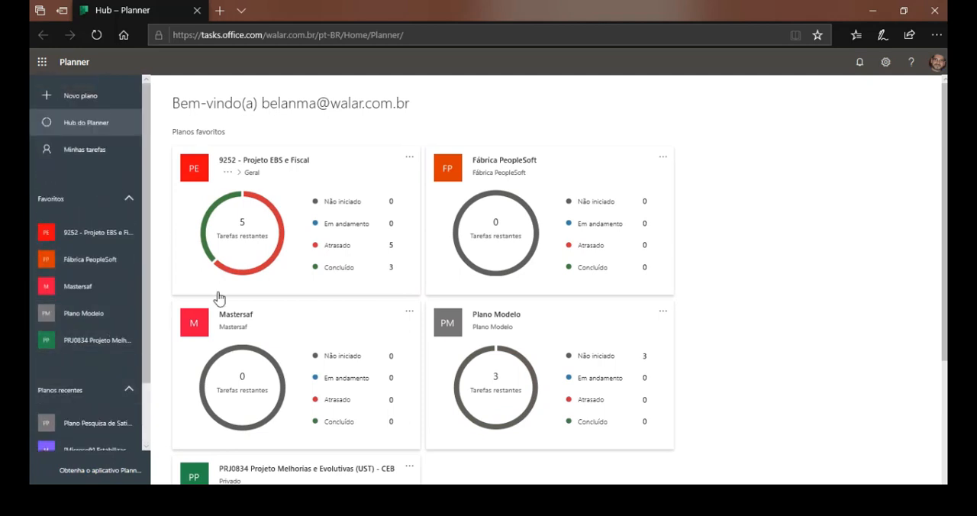
{"action": "scroll", "coordinate": [327, 287], "scroll_direction": "down", "scroll_amount": 3}
{"action": "scroll", "coordinate": [358, 252], "scroll_direction": "up", "scroll_amount": 3}
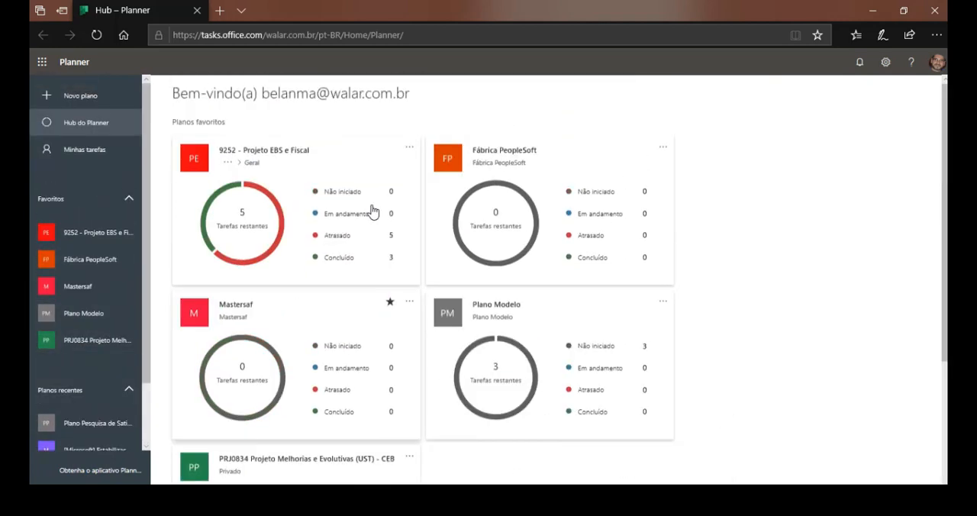
Examine the favorite plans' task status charts and open the board of the plan PRJ0834 Projeto Melhorias e Evolutivas.
{"action": "mouse_move", "coordinate": [268, 216]}
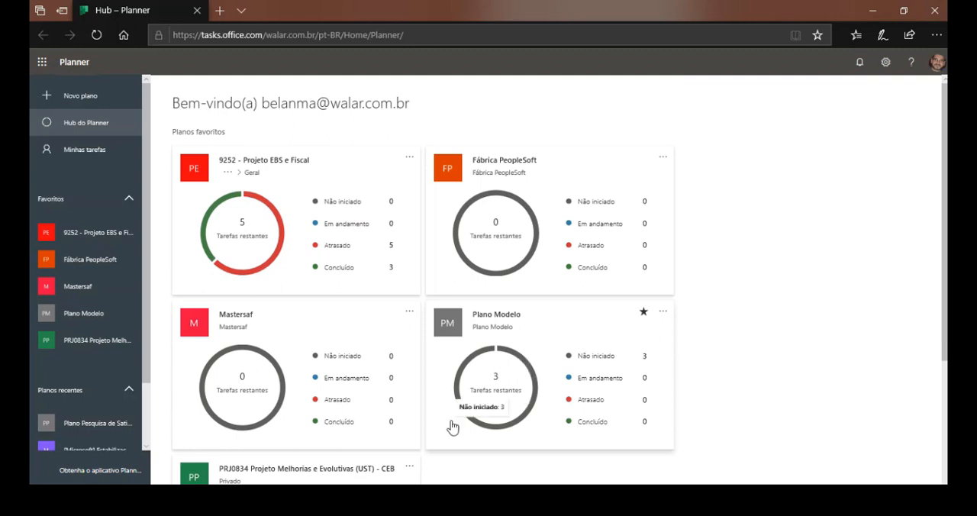
{"action": "scroll", "coordinate": [310, 397], "scroll_direction": "down", "scroll_amount": 3}
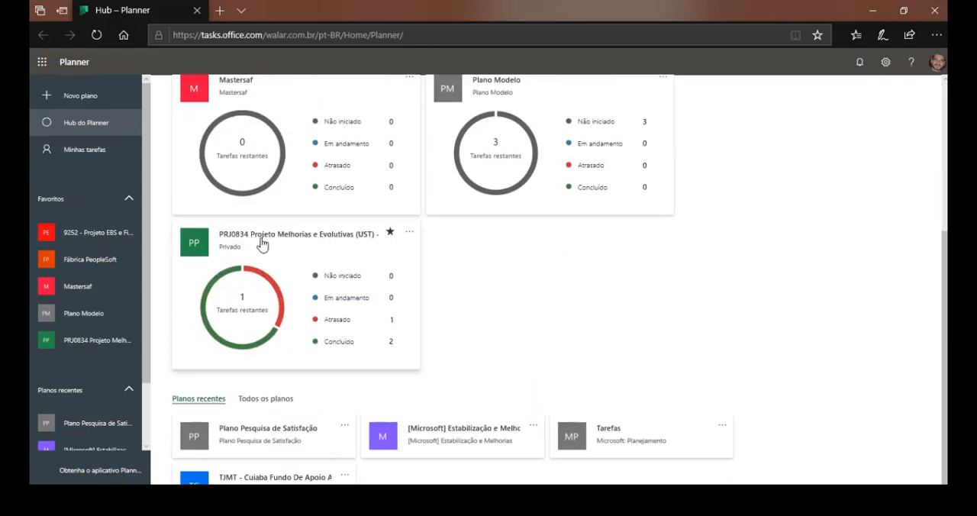
{"action": "left_click", "coordinate": [338, 348]}
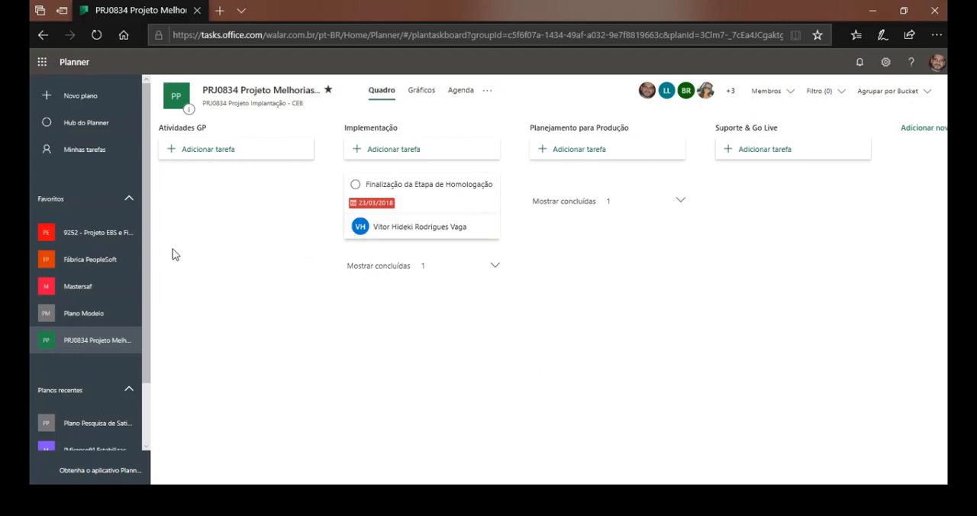
Start a new private plan and name it "Pesquisa de Satisfição".
{"action": "left_click", "coordinate": [80, 96]}
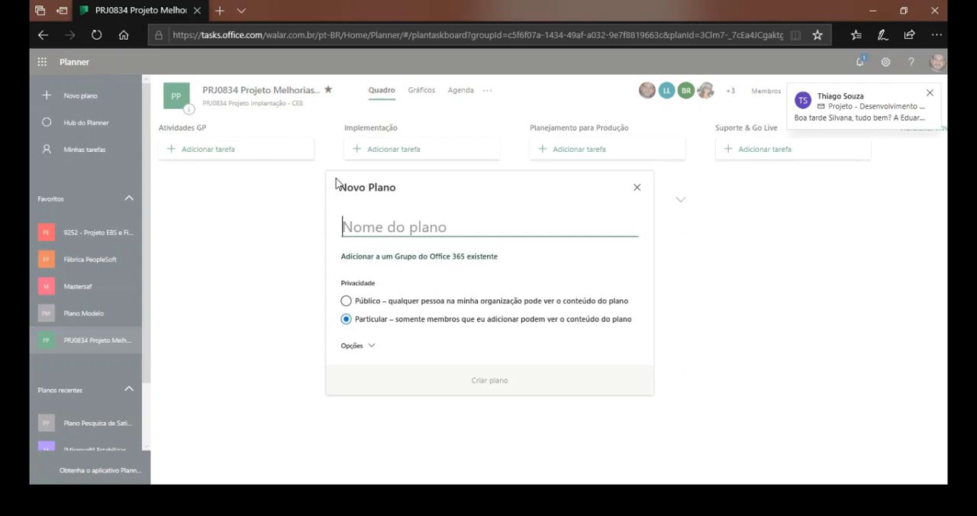
{"action": "type", "text": "Pesquisa de Satisfiação"}
{"action": "key", "text": "BackSpace"}
{"action": "key", "text": "BackSpace"}
{"action": "key", "text": "BackSpace"}
{"action": "key", "text": "BackSpace"}
{"action": "key", "text": "BackSpace"}
{"action": "type", "text": "ição"}
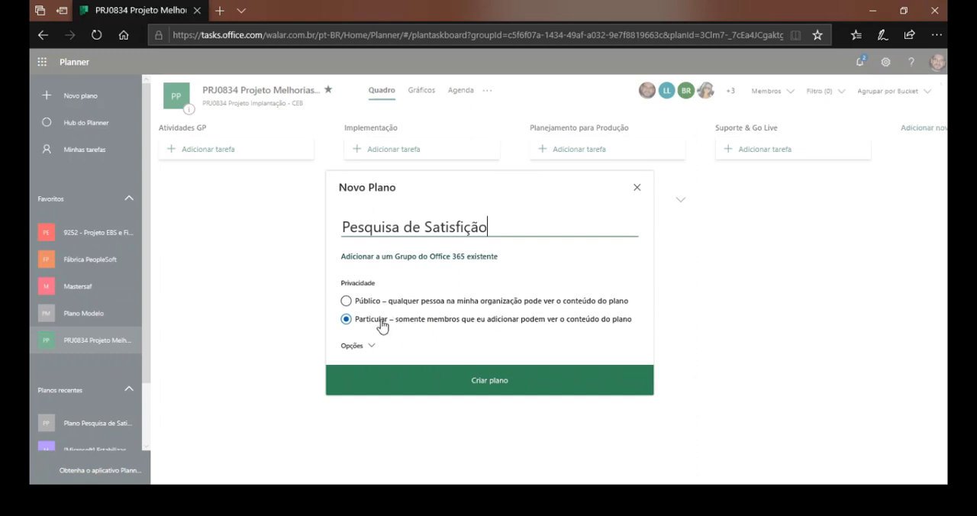
Add group description "Implementação do processo de medição e controle dos atendimentos feitos pelos times de suporte a todos os produtos da empresa" and create the plan.
{"action": "left_click", "coordinate": [365, 347]}
{"action": "left_click", "coordinate": [471, 358]}
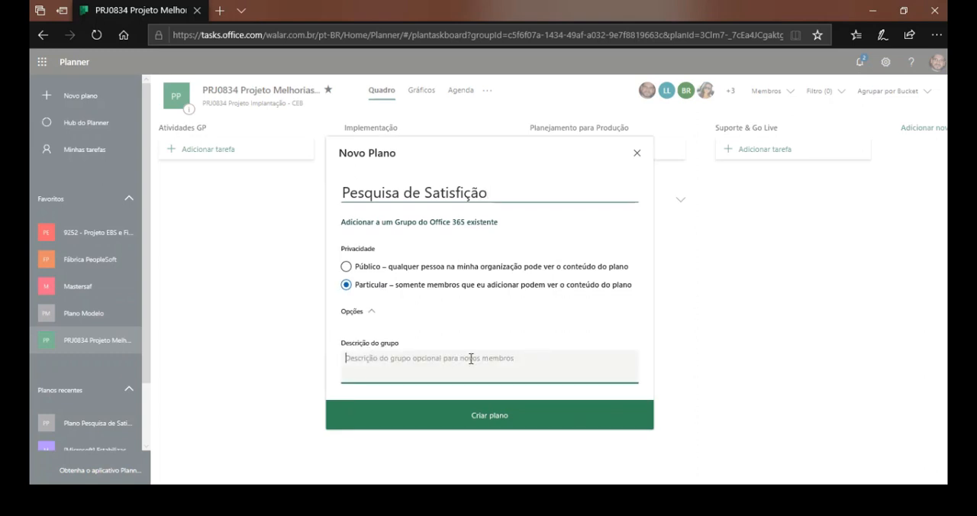
{"action": "type", "text": "Implementação do processo de medi"}
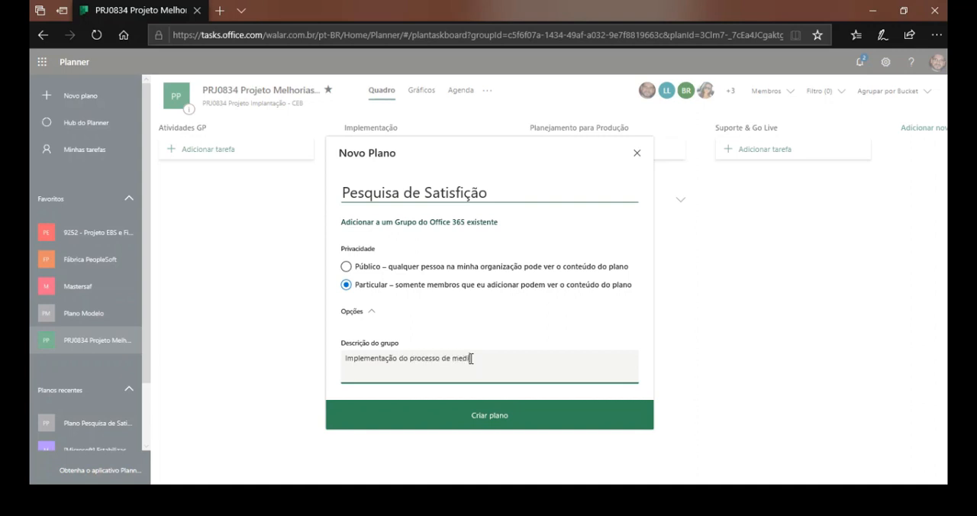
{"action": "type", "text": "ção e contro,e"}
{"action": "key", "text": "BackSpace"}
{"action": "key", "text": "BackSpace"}
{"action": "type", "text": "le dos atendime"}
{"action": "type", "text": "ntos feitos pelo"}
{"action": "type", "text": "s times de supor"}
{"action": "type", "text": "te"}
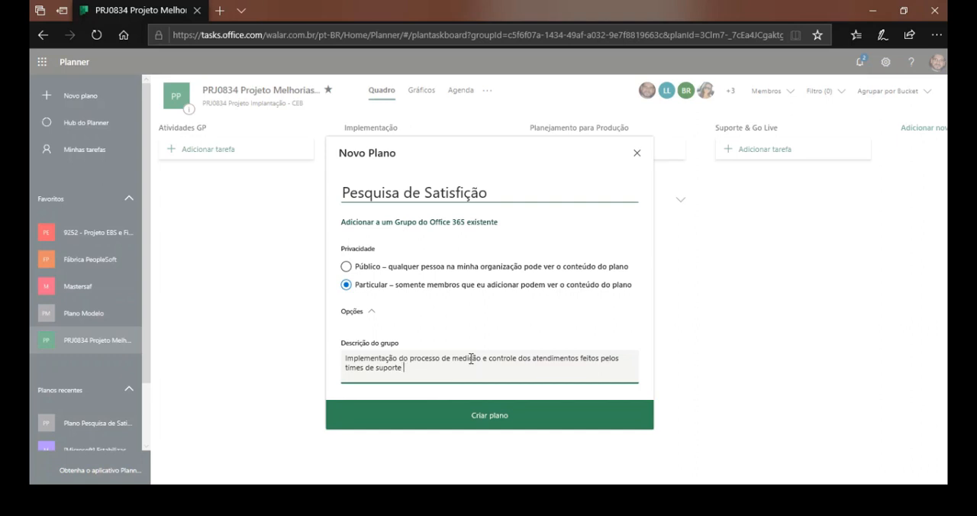
{"action": "type", "text": " a todos os produtos da empresa"}
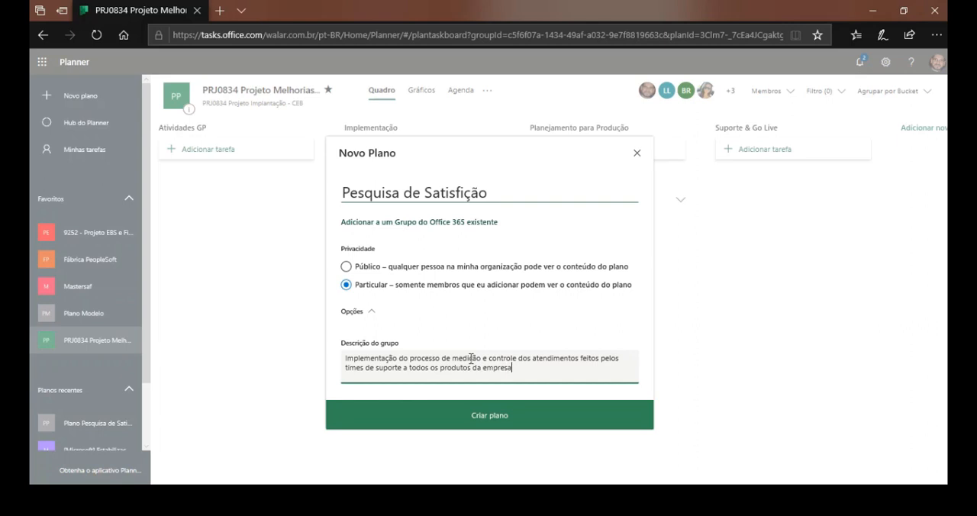
{"action": "left_click_drag", "start_coordinate": [513, 369], "coordinate": [359, 357]}
{"action": "left_click", "coordinate": [507, 433]}
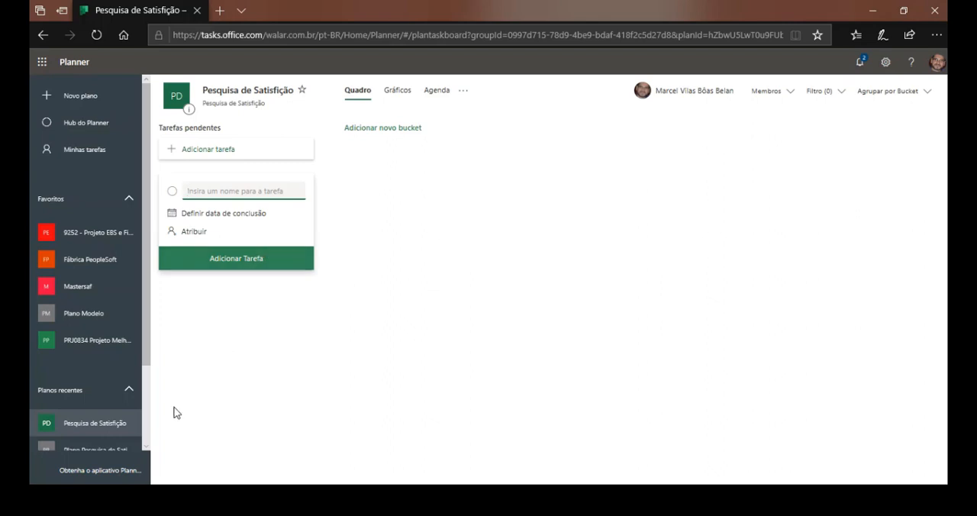
Collapse the navigation pane and rename the "Tarefas pendentes" bucket to "LEVANTAMENTO".
{"action": "left_click", "coordinate": [146, 460]}
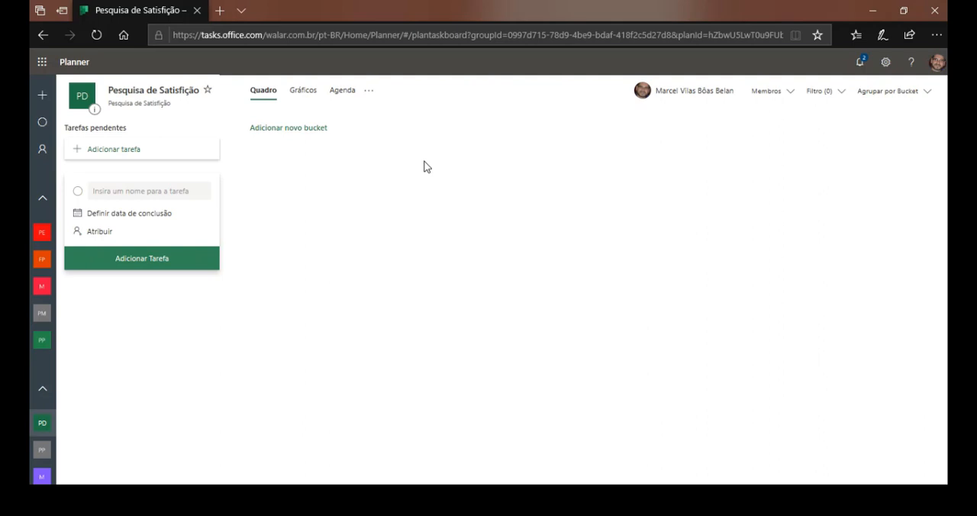
{"action": "left_click", "coordinate": [125, 130]}
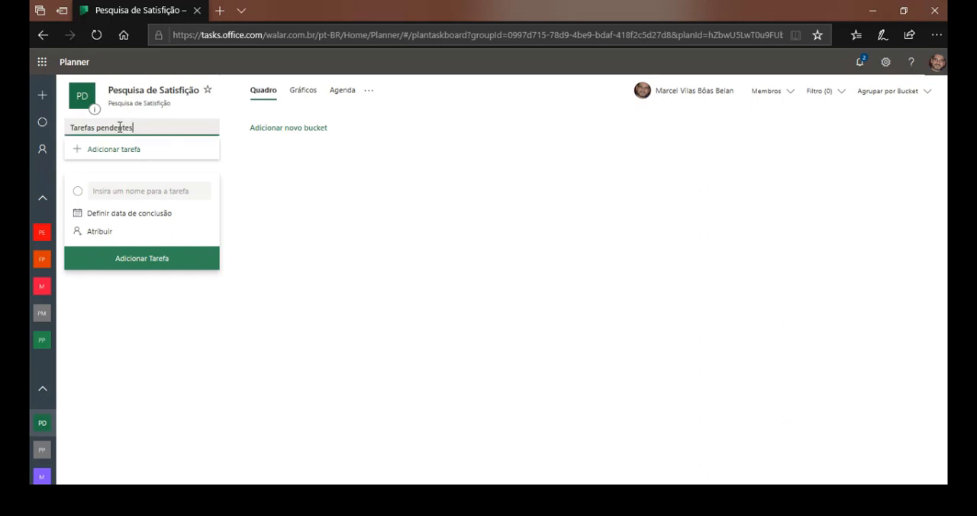
{"action": "key", "text": "ctrl+a"}
{"action": "type", "text": "LEVANTAMENTO"}
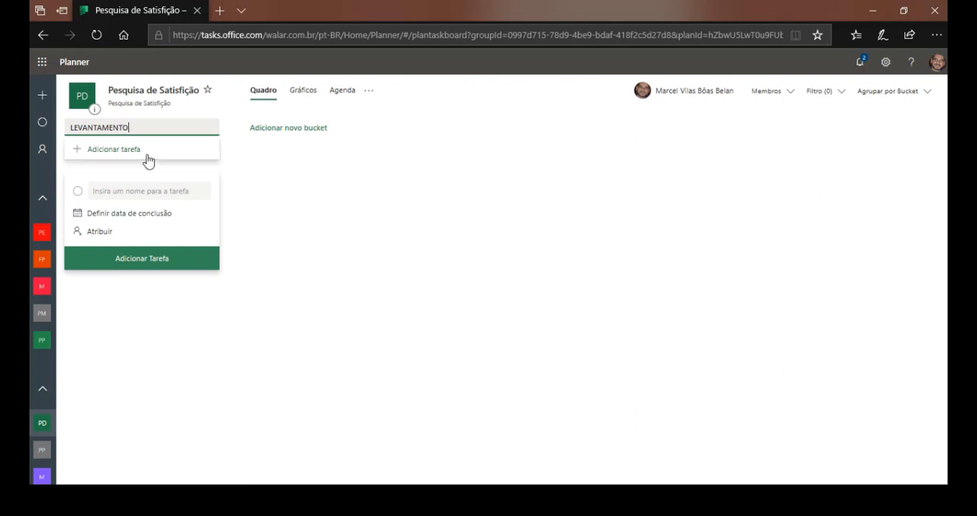
{"action": "left_click", "coordinate": [131, 167]}
Add a task named "Extração de dados" to the LEVANTAMENTO bucket.
{"action": "left_click", "coordinate": [111, 151]}
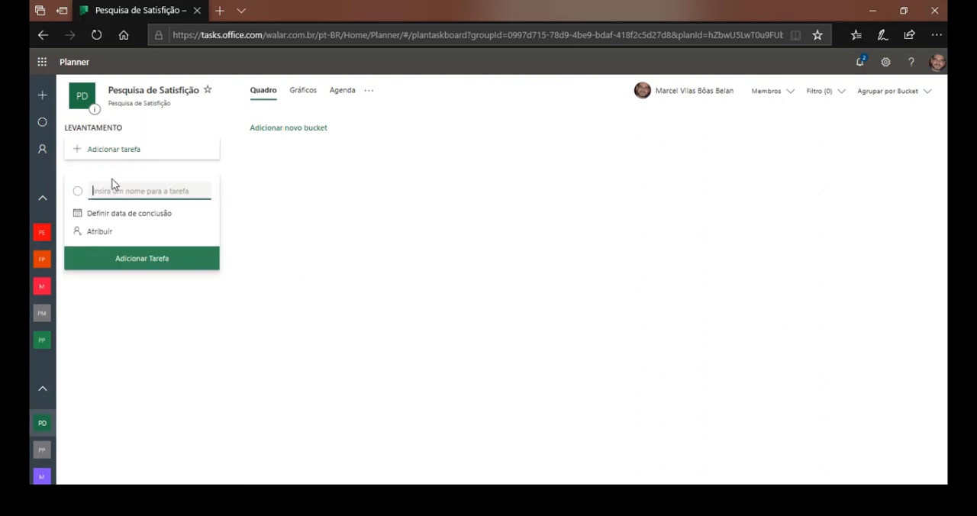
{"action": "type", "text": "cons"}
{"action": "key", "text": "BackSpace"}
{"action": "key", "text": "BackSpace"}
{"action": "key", "text": "BackSpace"}
{"action": "key", "text": "BackSpace"}
{"action": "type", "text": "EXTRA"}
{"action": "key", "text": "BackSpace"}
{"action": "key", "text": "BackSpace"}
{"action": "key", "text": "BackSpace"}
{"action": "key", "text": "BackSpace"}
{"action": "type", "text": "XT"}
{"action": "key", "text": "BackSpace"}
{"action": "key", "text": "BackSpace"}
{"action": "type", "text": "xtração de dados"}
{"action": "left_click", "coordinate": [136, 256]}
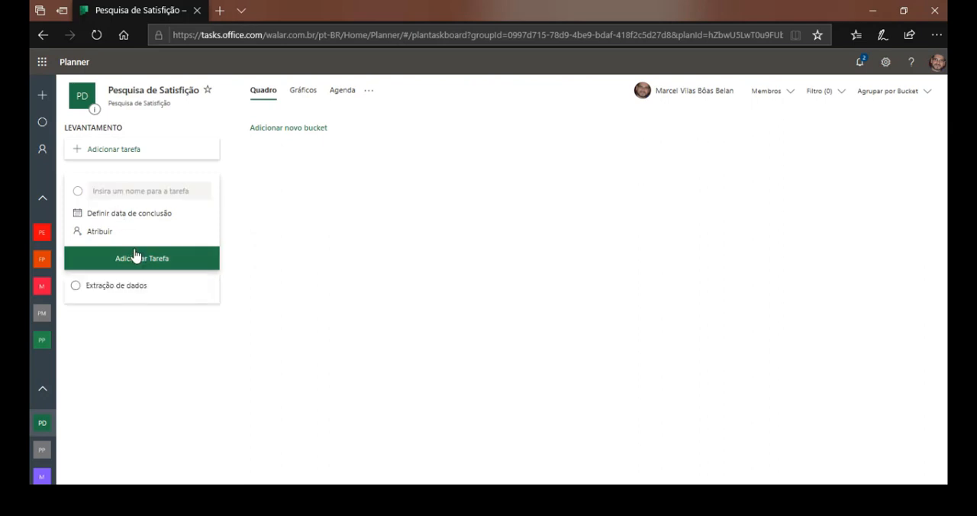
Add a task named "Medição dos dados" to the LEVANTAMENTO bucket.
{"action": "left_click", "coordinate": [149, 191]}
{"action": "type", "text": "Medição dos dados"}
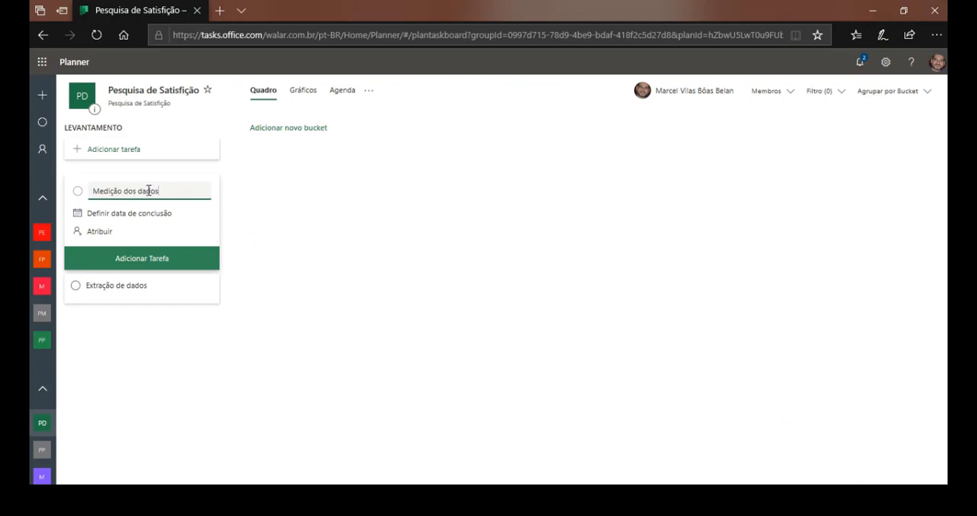
{"action": "left_click", "coordinate": [140, 261]}
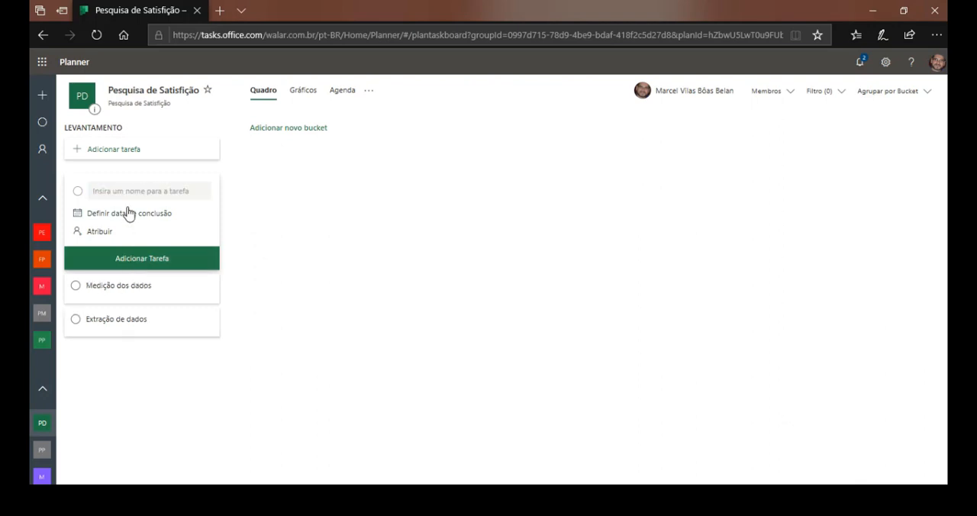
Add a task named "Analise dos dados" to the LEVANTAMENTO bucket.
{"action": "type", "text": "Tabul"}
{"action": "key", "text": "BackSpace"}
{"action": "key", "text": "BackSpace"}
{"action": "key", "text": "BackSpace"}
{"action": "key", "text": "BackSpace"}
{"action": "key", "text": "BackSpace"}
{"action": "type", "text": "Análi"}
{"action": "key", "text": "BackSpace"}
{"action": "key", "text": "BackSpace"}
{"action": "key", "text": "BackSpace"}
{"action": "type", "text": "alise dos dados"}
{"action": "left_click", "coordinate": [150, 270]}
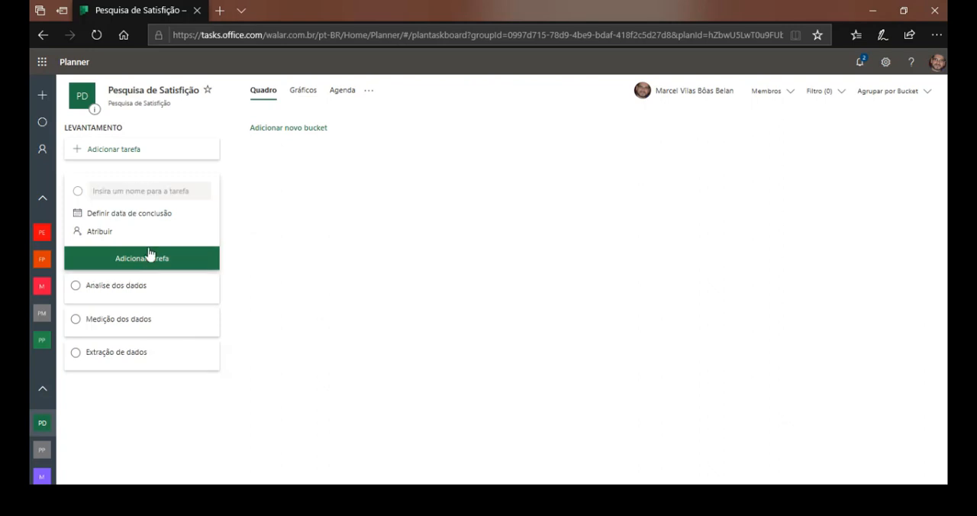
Add a task named "Geração de insights" to the LEVANTAMENTO bucket and close the task entry form.
{"action": "left_click", "coordinate": [152, 194]}
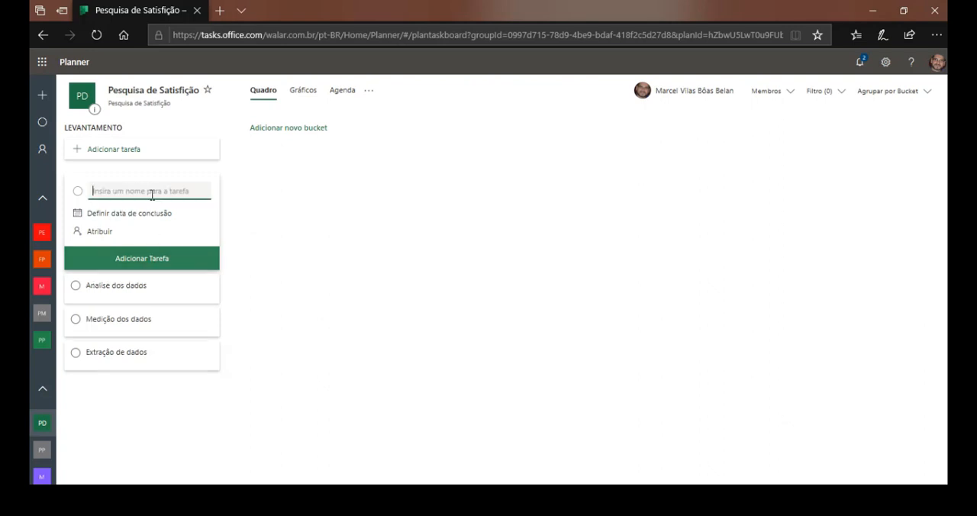
{"action": "type", "text": "Geração de insights"}
{"action": "left_click", "coordinate": [160, 271]}
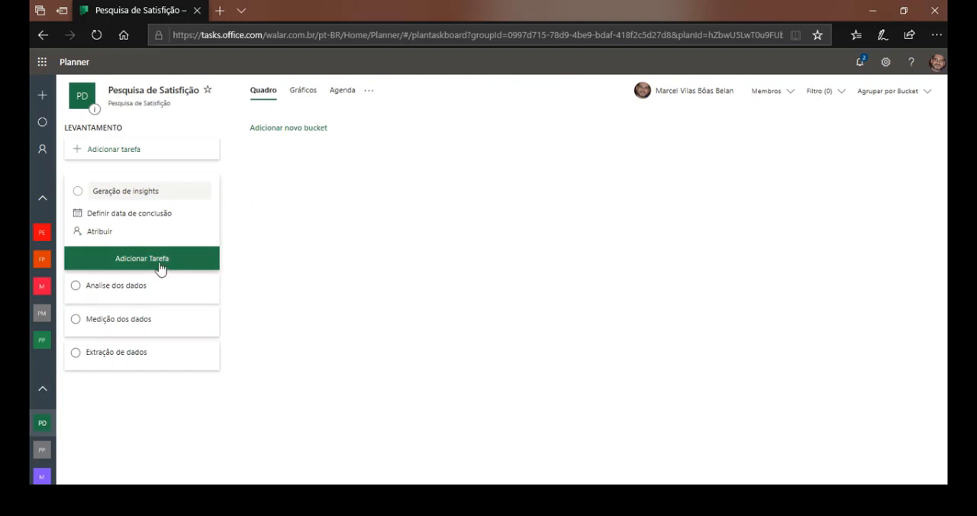
{"action": "left_click", "coordinate": [357, 279]}
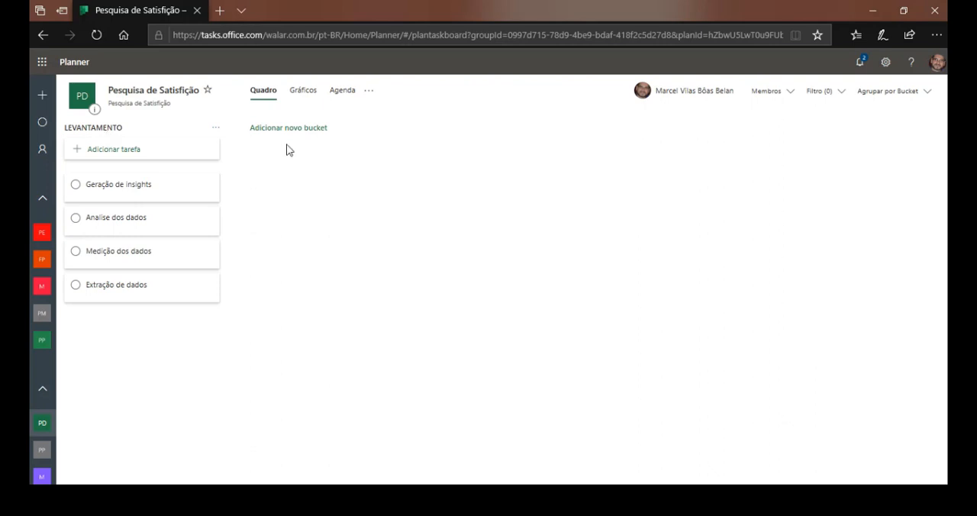
Create a new bucket named "DEFINIÇÃO" beside the LEVANTAMENTO bucket.
{"action": "left_click", "coordinate": [315, 127]}
{"action": "type", "text": "DEFINIÇÃO"}
{"action": "key", "text": "Return"}
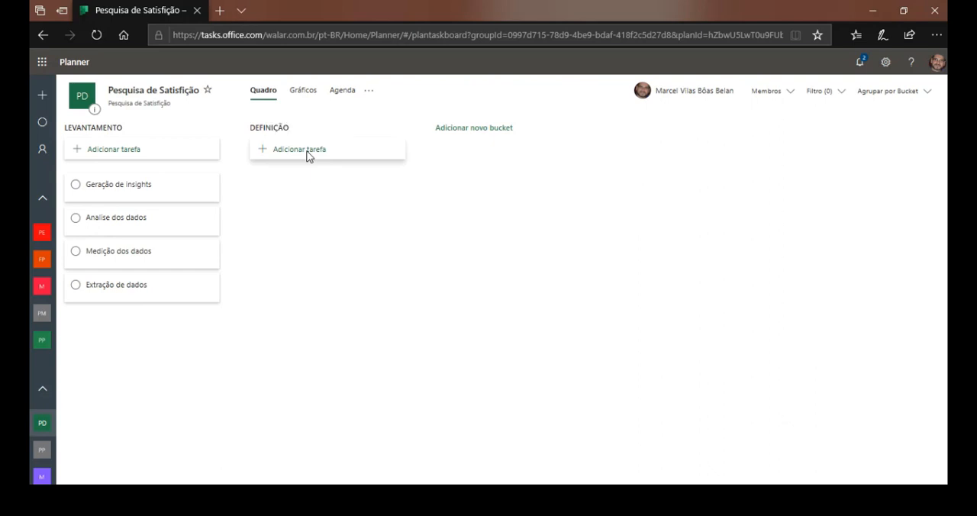
Add a task named "Criação de processo" to the DEFINIÇÃO bucket.
{"action": "left_click", "coordinate": [308, 155]}
{"action": "type", "text": "~cRIAÇÃ"}
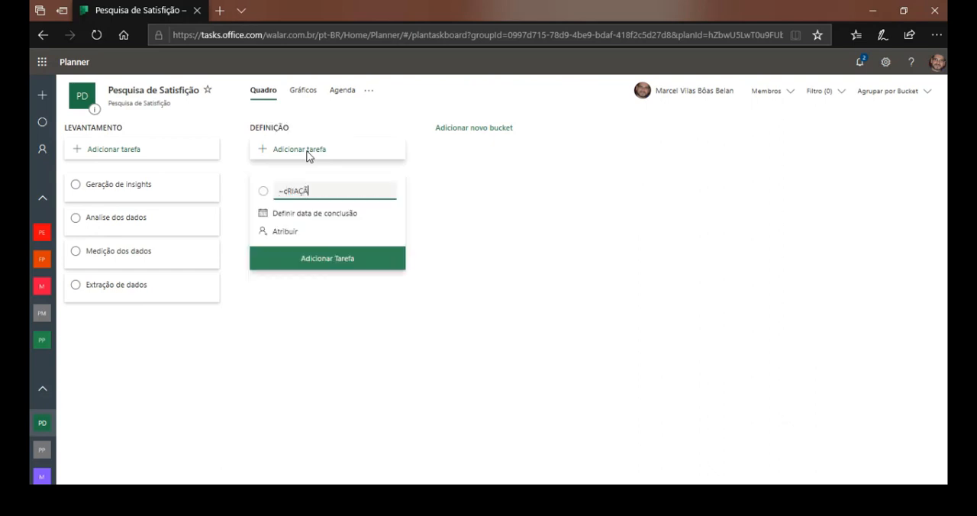
{"action": "key", "text": "ctrl+a"}
{"action": "type", "text": "Criação de processo"}
{"action": "left_click", "coordinate": [310, 260]}
Add a task named "Validação do processo" to the DEFINIÇÃO bucket.
{"action": "left_click", "coordinate": [309, 191]}
{"action": "type", "text": "V"}
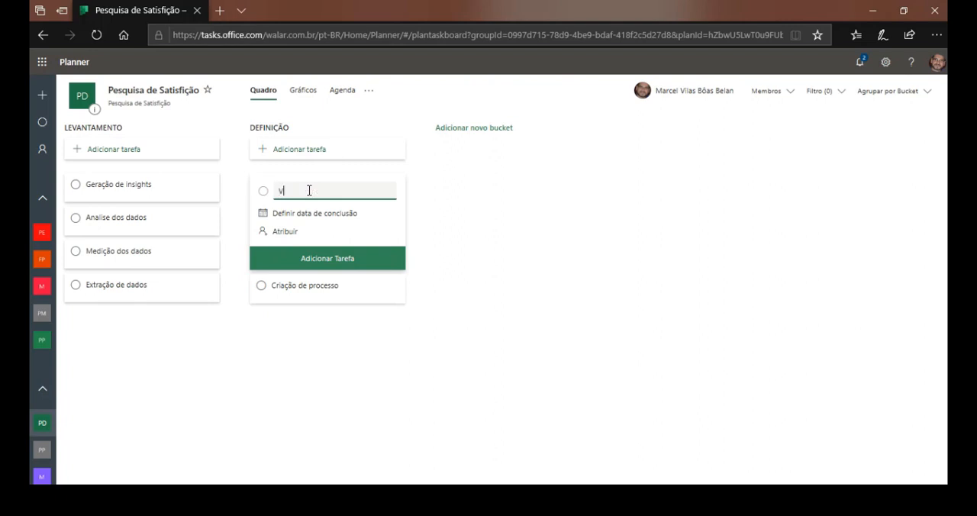
{"action": "type", "text": "alidação do processo"}
{"action": "left_click", "coordinate": [333, 256]}
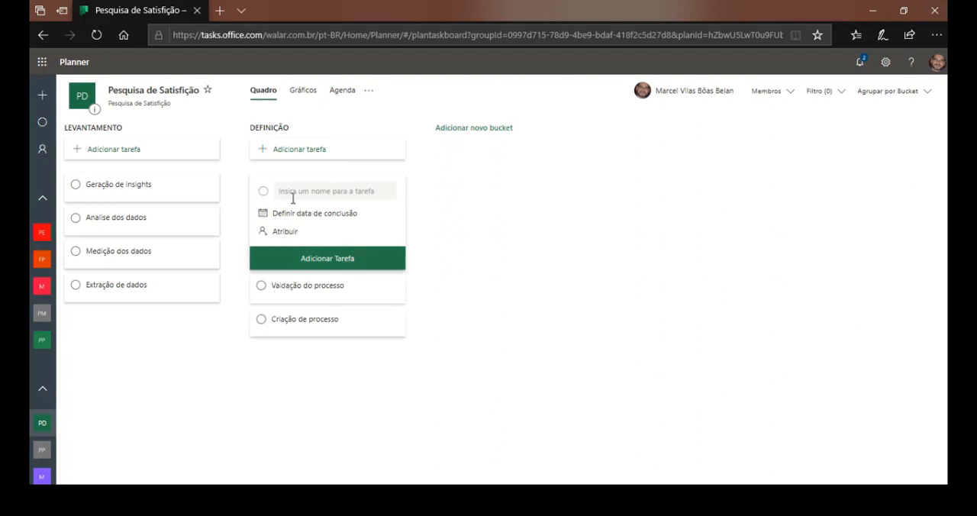
Add a task named "Procesos x Ferramentas" to the DEFINIÇÃO bucket and move it to the end of that bucket's task list.
{"action": "type", "text": "Proce"}
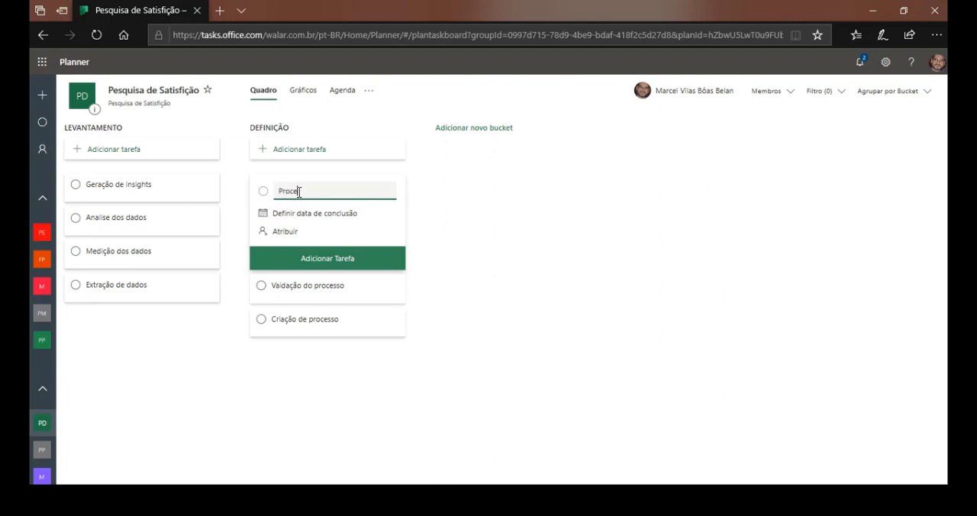
{"action": "type", "text": "ssos x Ferramentos"}
{"action": "key", "text": "BackSpace"}
{"action": "key", "text": "BackSpace"}
{"action": "type", "text": "as"}
{"action": "left_click", "coordinate": [367, 272]}
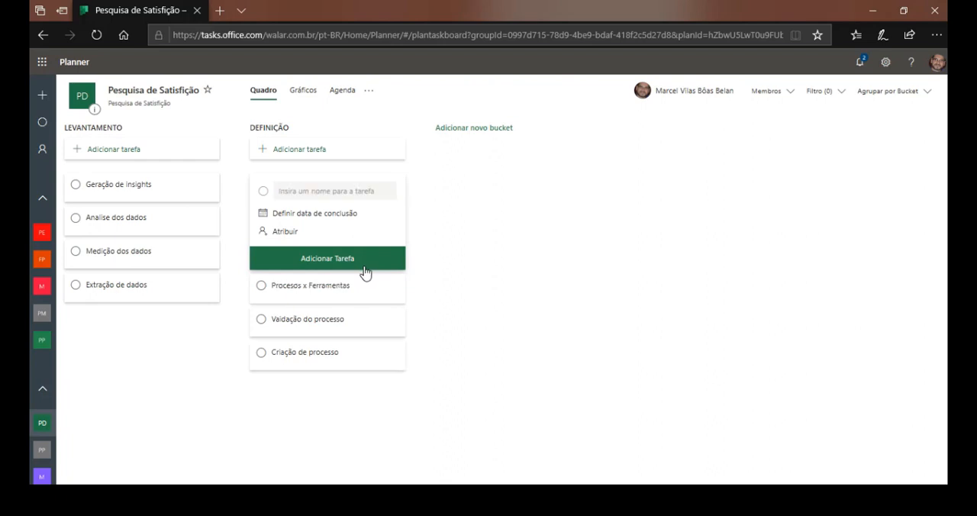
{"action": "left_click", "coordinate": [506, 301]}
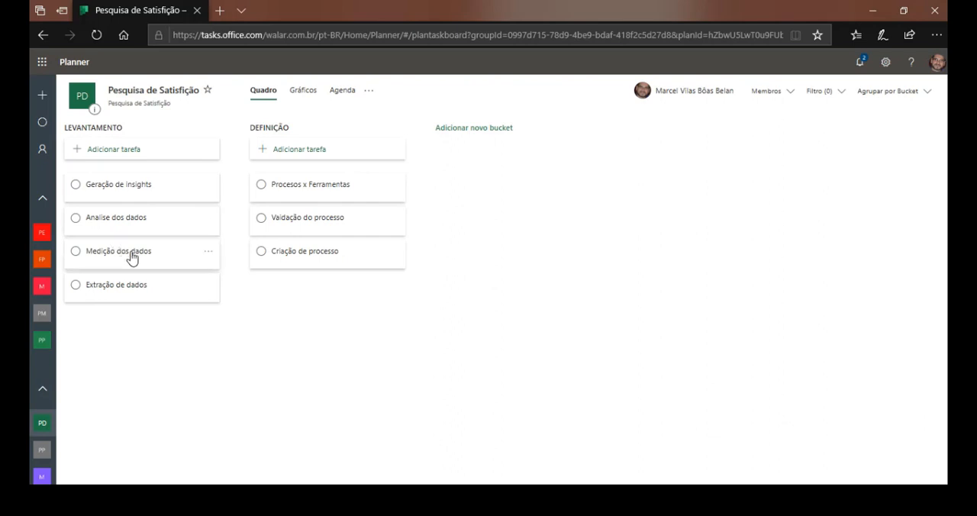
{"action": "left_click_drag", "start_coordinate": [319, 192], "coordinate": [326, 313]}
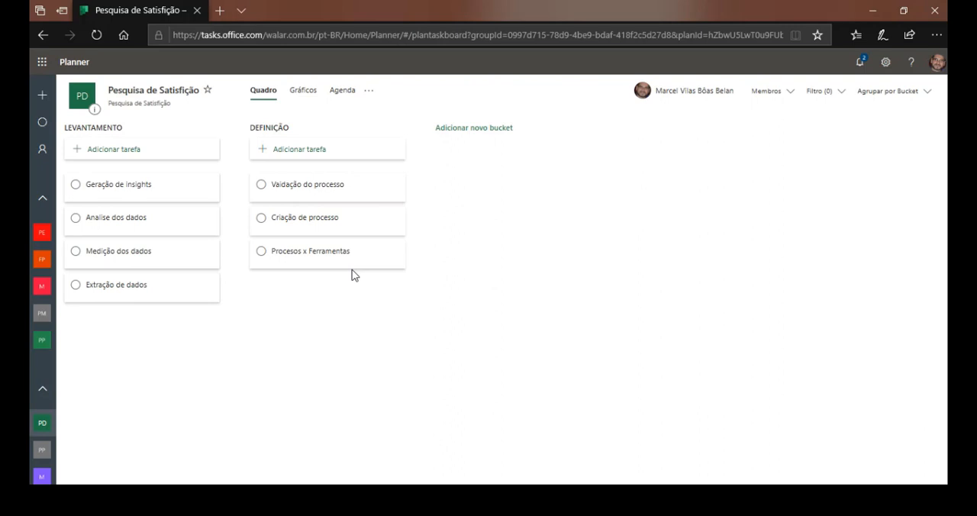
Create a new bucket named "TRANSIÇÃO" after the DEFINIÇÃO bucket.
{"action": "left_click", "coordinate": [475, 128]}
{"action": "type", "text": "T"}
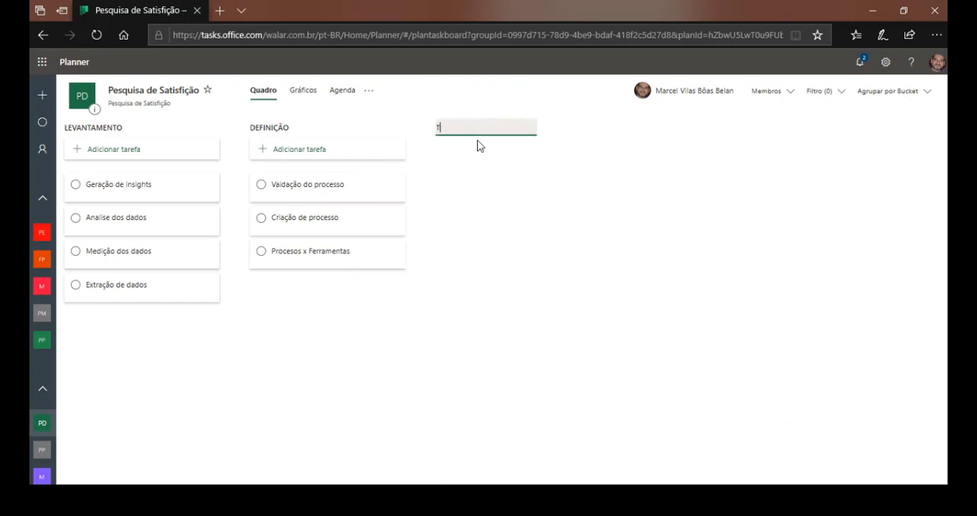
{"action": "type", "text": "RANSICÃO"}
{"action": "key", "text": "Return"}
{"action": "left_click", "coordinate": [487, 149]}
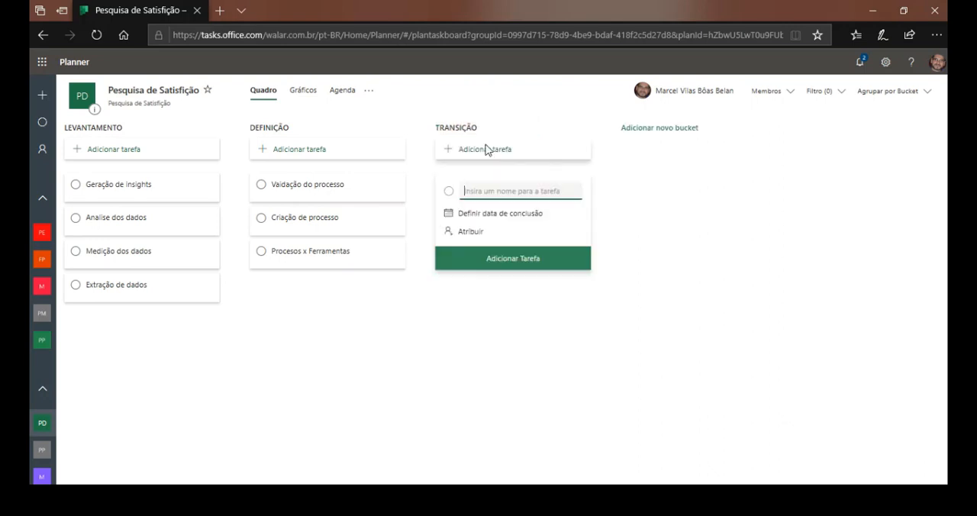
{"action": "type", "text": "defini"}
{"action": "key", "text": "ctrl+a"}
{"action": "type", "text": "DEFINIÇÃO"}
{"action": "key", "text": "ctrl+a"}
{"action": "type", "text": "Defini"}
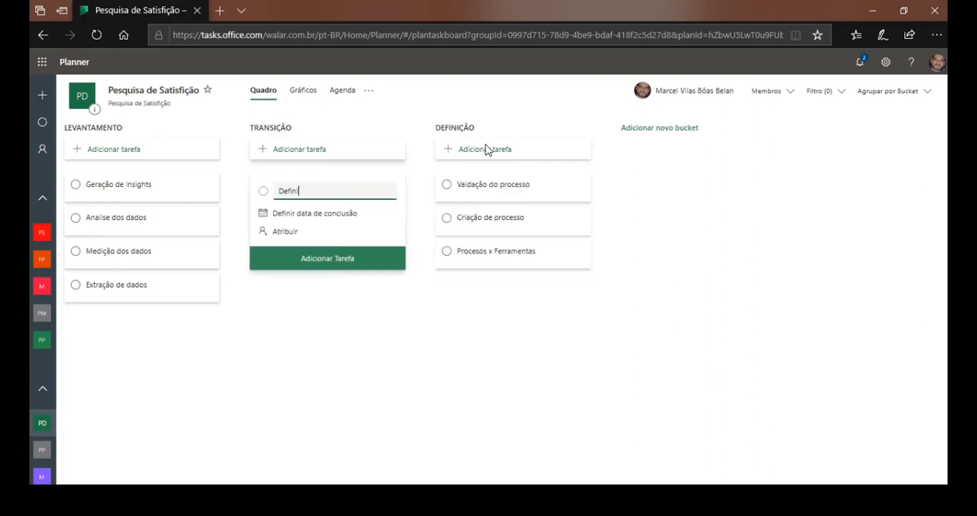
{"action": "key", "text": "BackSpace"}
{"action": "key", "text": "BackSpace"}
{"action": "key", "text": "BackSpace"}
{"action": "key", "text": "BackSpace"}
{"action": "key", "text": "BackSpace"}
{"action": "key", "text": "Escape"}
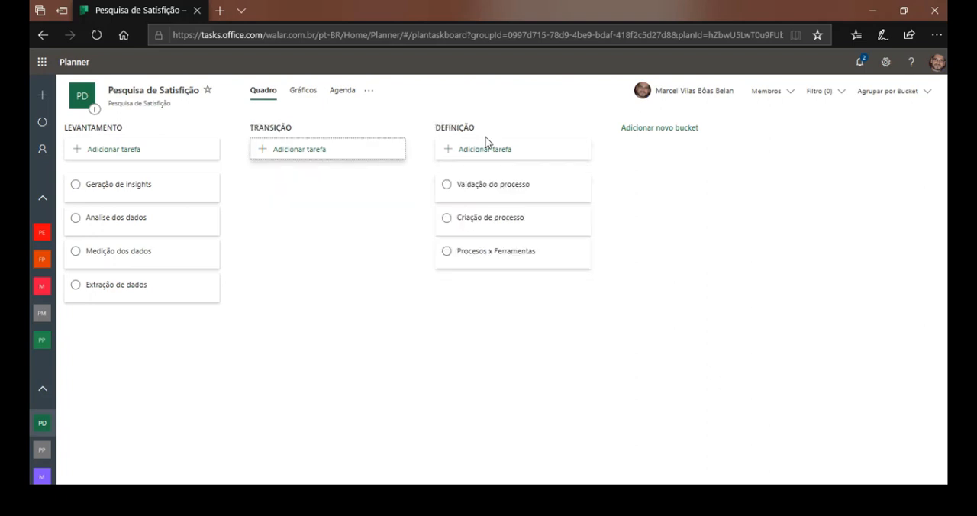
{"action": "left_click_drag", "start_coordinate": [325, 133], "coordinate": [482, 150]}
Add a task named "Definição processos parmanentes" to the TRANSIÇÃO bucket.
{"action": "left_click", "coordinate": [483, 152]}
{"action": "type", "text": "Definiç"}
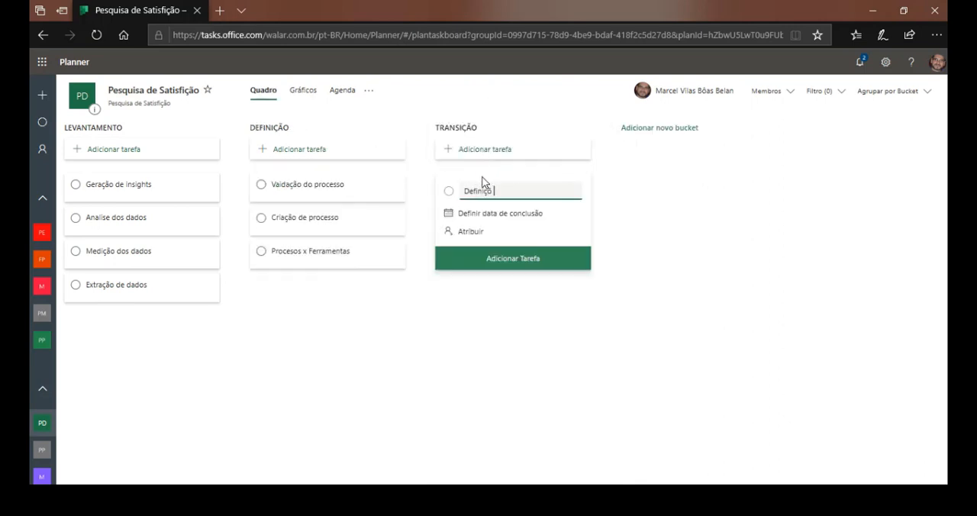
{"action": "type", "text": "ão processos parmanentes"}
{"action": "left_click", "coordinate": [495, 260]}
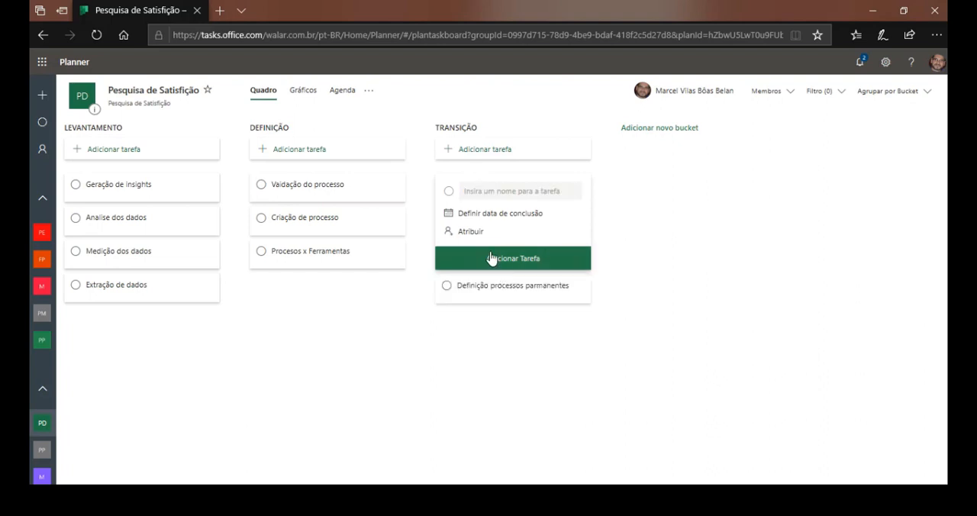
Add a task named "Validação" to the TRANSIÇÃO bucket.
{"action": "left_click", "coordinate": [482, 191]}
{"action": "type", "text": "Validação"}
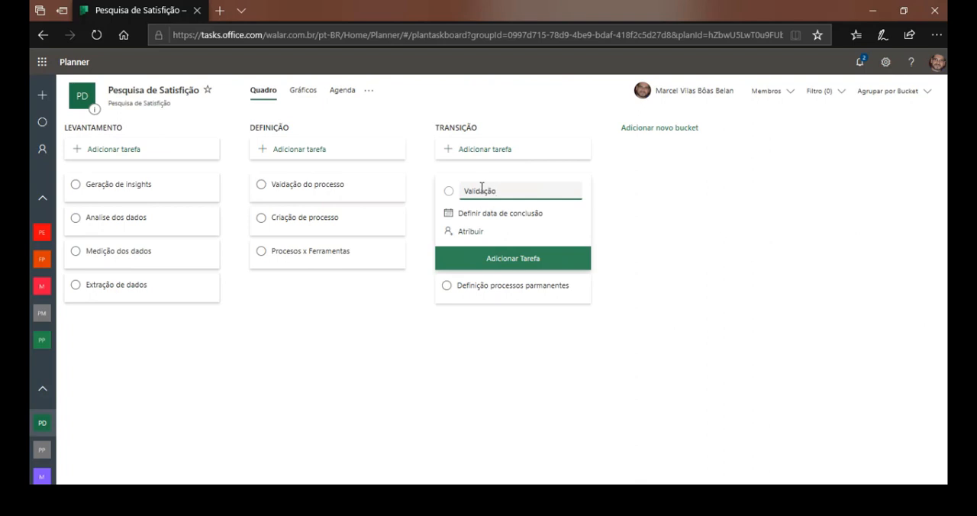
{"action": "left_click", "coordinate": [492, 259]}
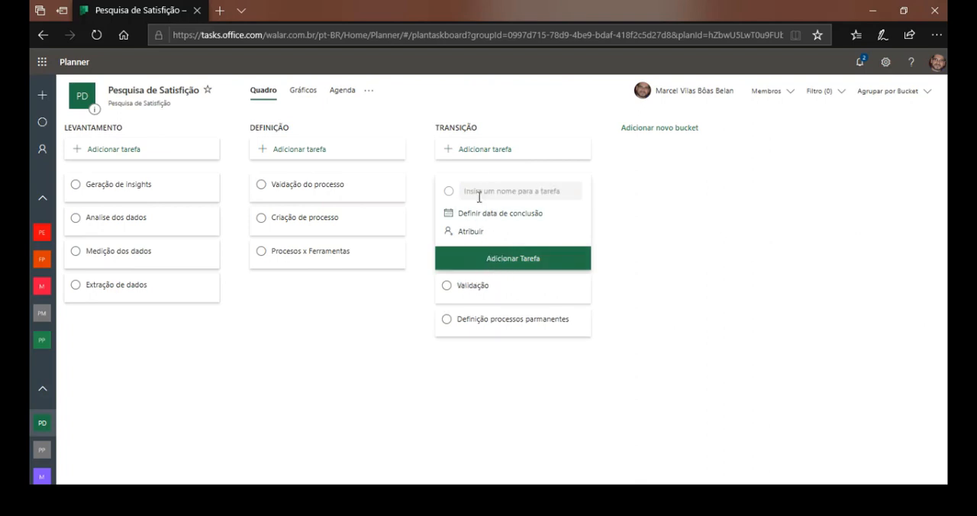
Add a task named "Configuração" to the TRANSIÇÃO bucket and close the task entry form.
{"action": "left_click", "coordinate": [479, 193]}
{"action": "type", "text": "Configuraçõão"}
{"action": "left_click", "coordinate": [511, 258]}
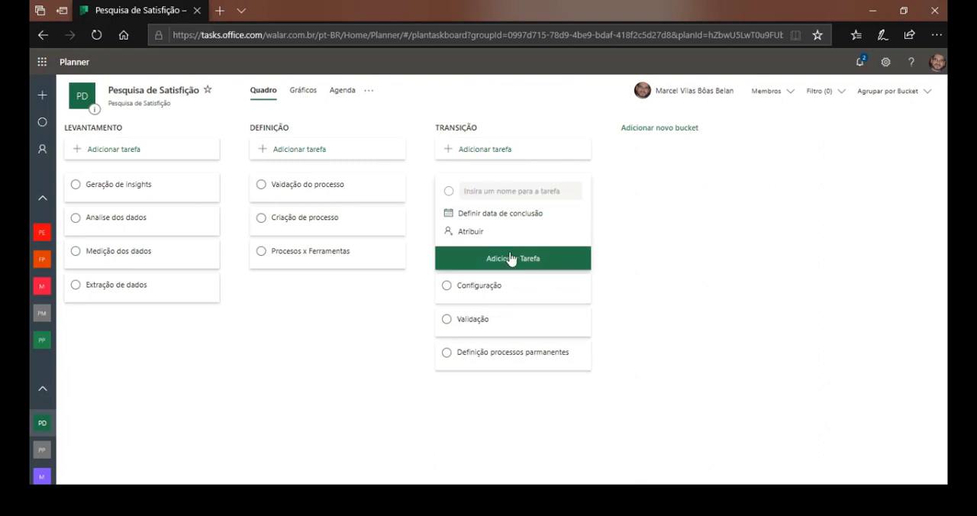
{"action": "left_click", "coordinate": [677, 252]}
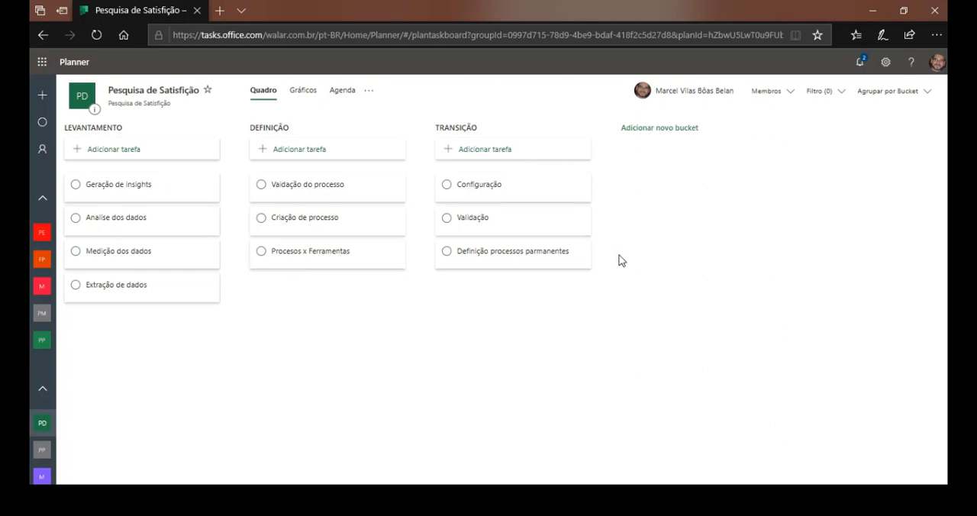
{"action": "left_click", "coordinate": [210, 187]}
{"action": "left_click", "coordinate": [177, 195]}
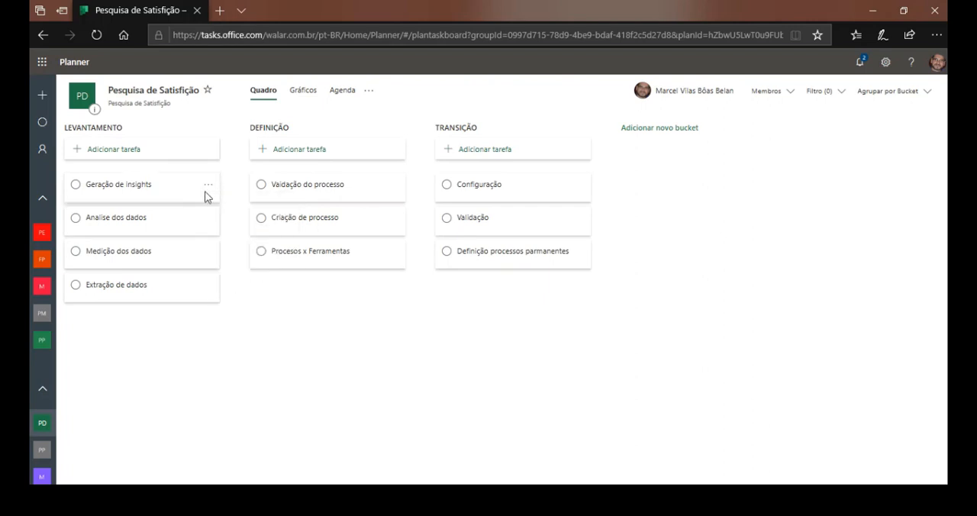
{"action": "left_click", "coordinate": [208, 185]}
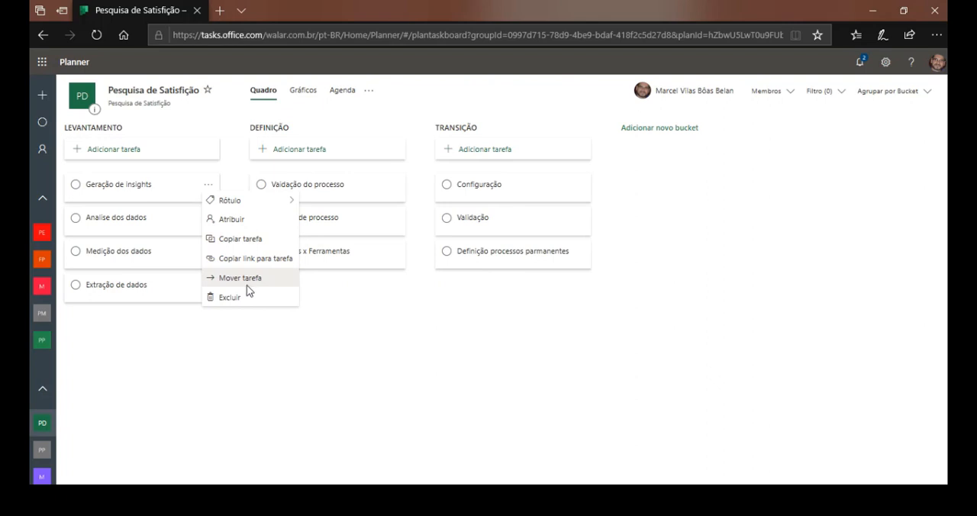
{"action": "mouse_move", "coordinate": [283, 202]}
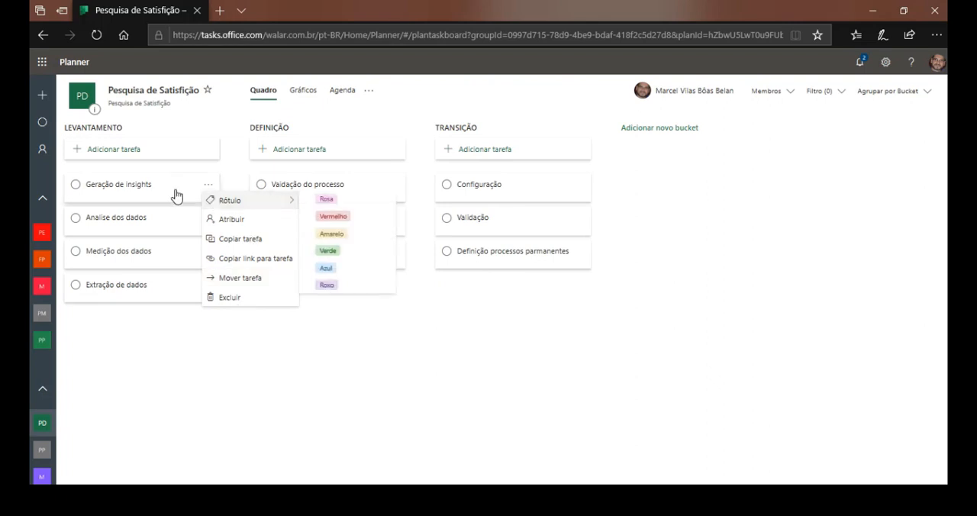
Open the "Geração de insights" task and set its progress to "Em andamento" and its priority to "Baixa".
{"action": "left_click", "coordinate": [150, 192]}
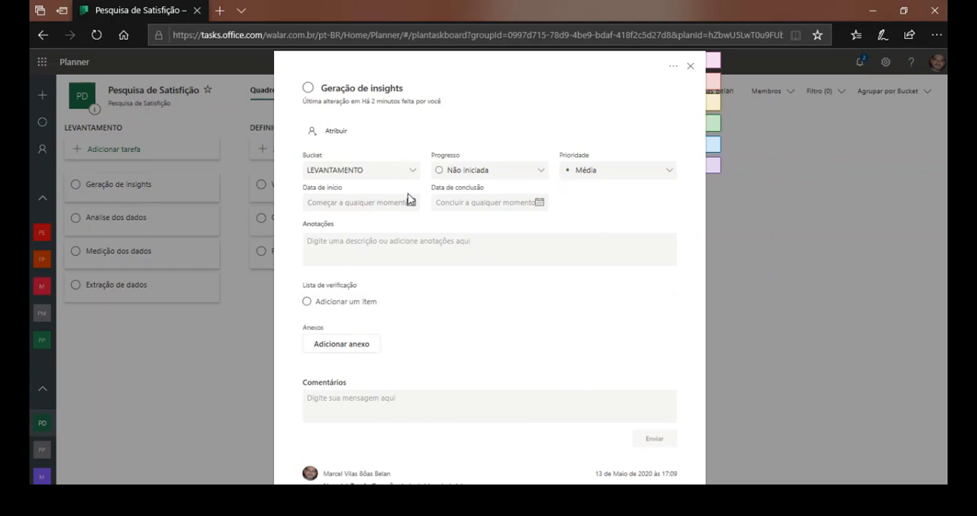
{"action": "left_click", "coordinate": [532, 173]}
{"action": "left_click", "coordinate": [460, 215]}
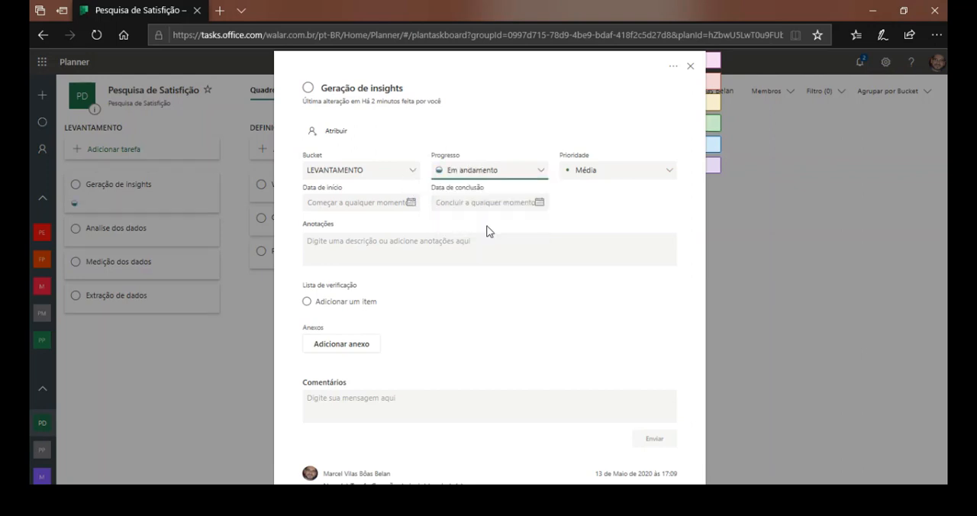
{"action": "left_click", "coordinate": [673, 171]}
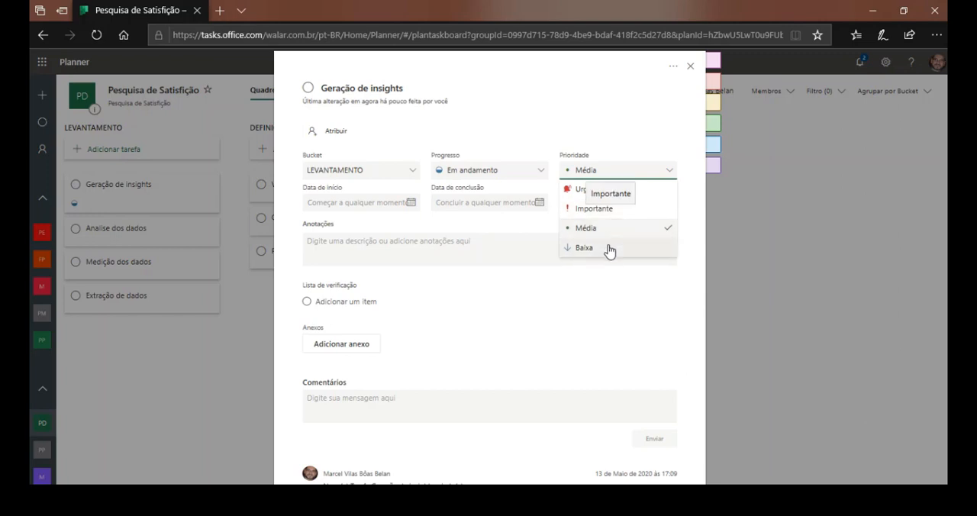
{"action": "left_click", "coordinate": [610, 249]}
Set the "Geração de insights" task's start date to 18/05/2020 and its due date to 22/05/2020.
{"action": "left_click", "coordinate": [413, 203]}
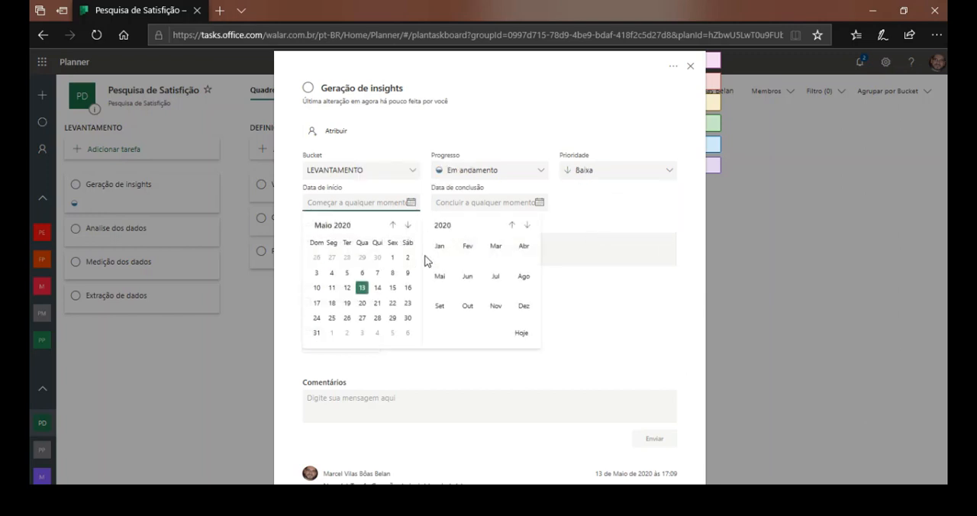
{"action": "left_click", "coordinate": [332, 303]}
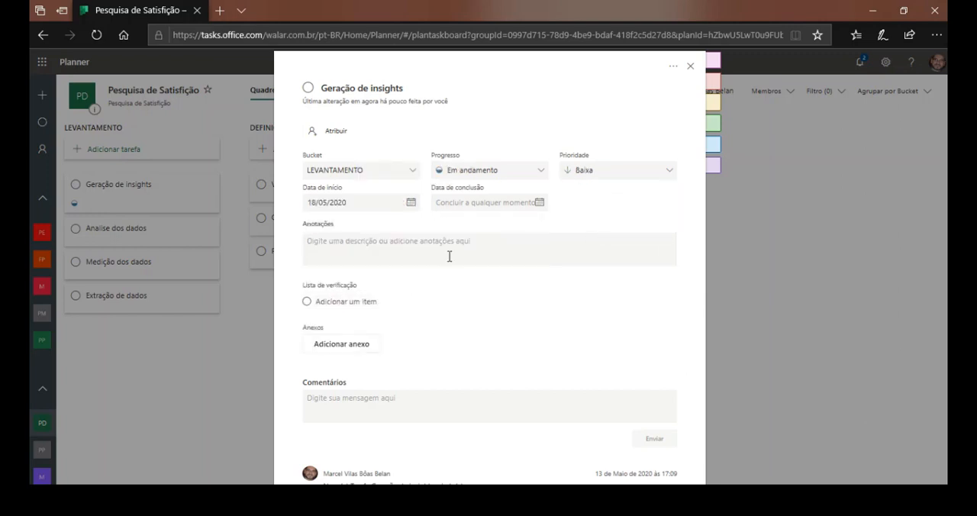
{"action": "left_click", "coordinate": [540, 204]}
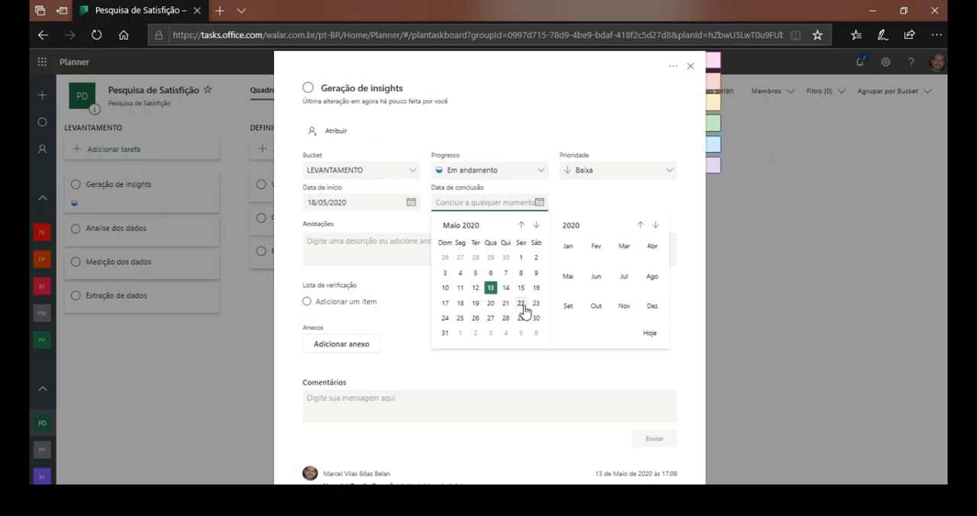
{"action": "left_click", "coordinate": [522, 304]}
Enter "Geração de proposições com base nos dados" as the notes of the "Geração de insights" task.
{"action": "left_click", "coordinate": [371, 253]}
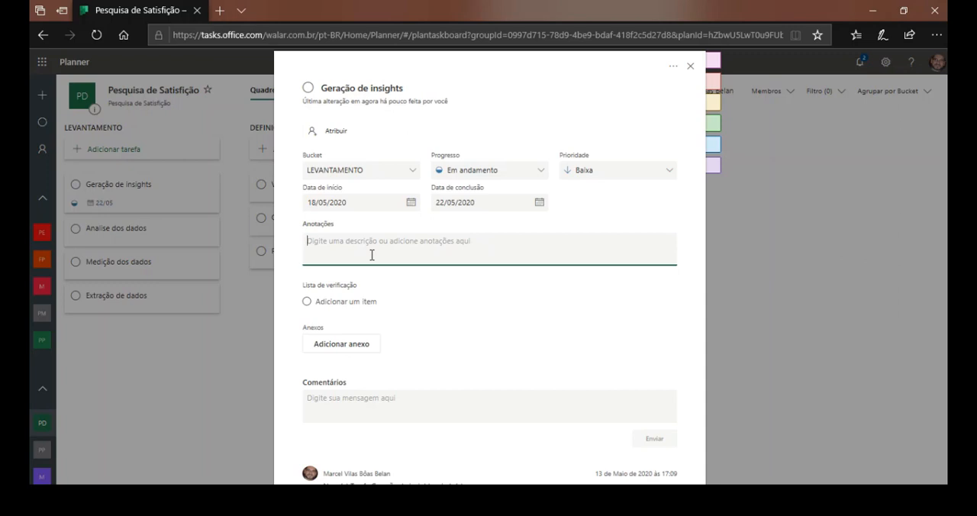
{"action": "type", "text": "Ge"}
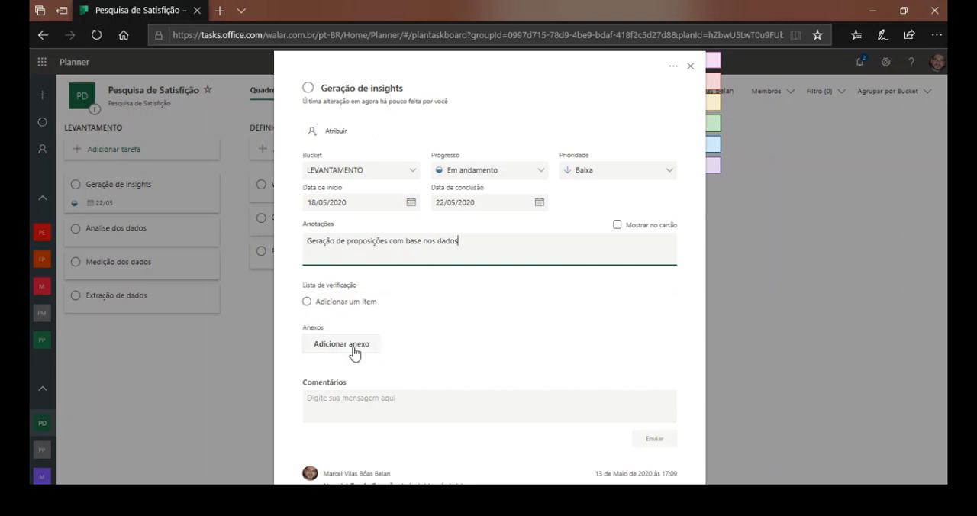
Post the comment "Favor validar com a diretoria técnica" on the "Geração de insights" task and close the task.
{"action": "left_click", "coordinate": [398, 404]}
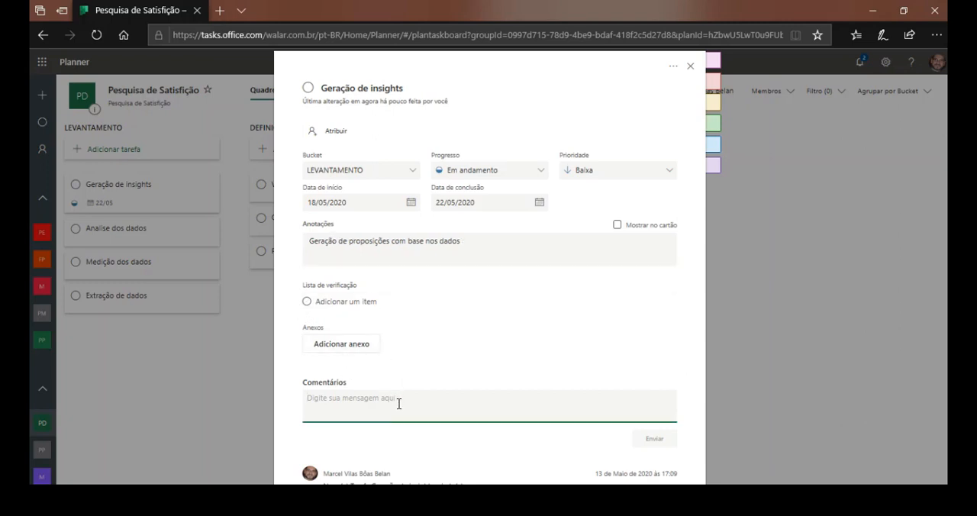
{"action": "left_click", "coordinate": [487, 455]}
{"action": "left_click", "coordinate": [365, 394]}
{"action": "type", "text": "F"}
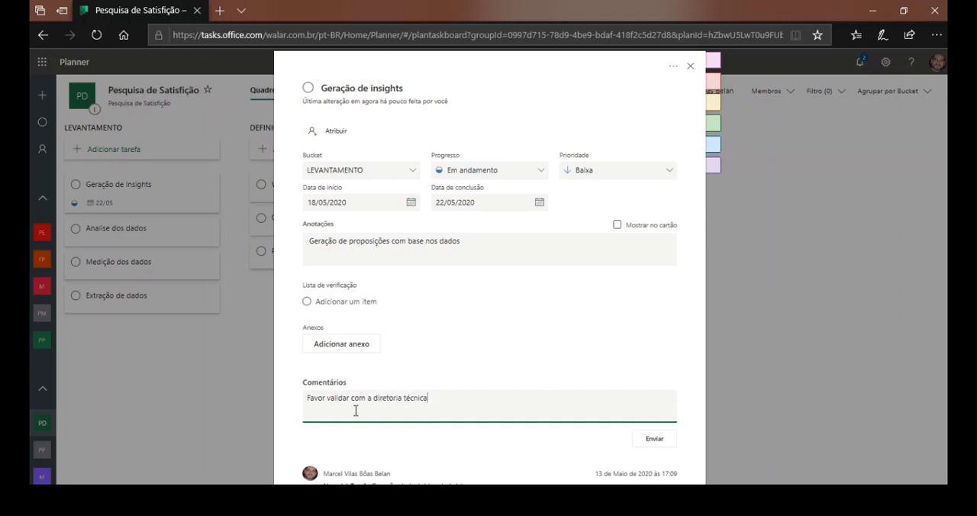
{"action": "left_click", "coordinate": [655, 438]}
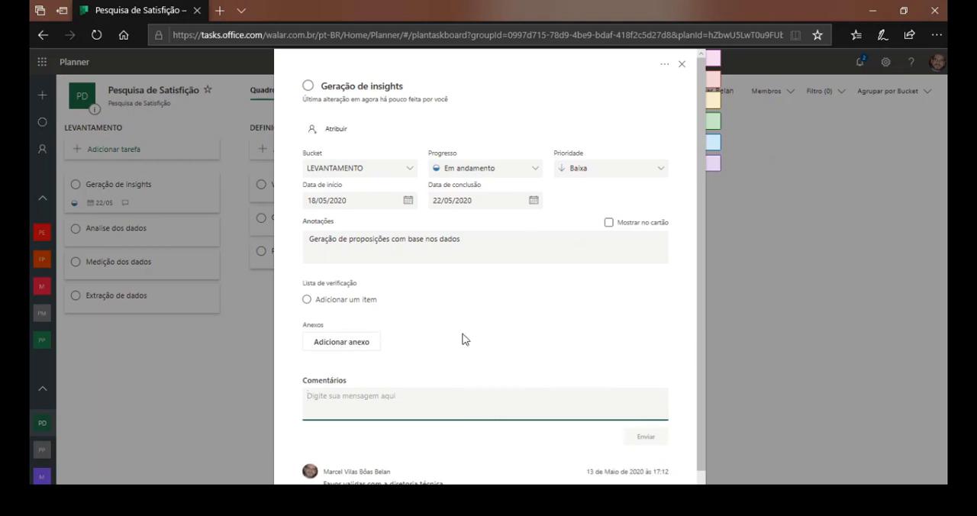
{"action": "left_click", "coordinate": [596, 60]}
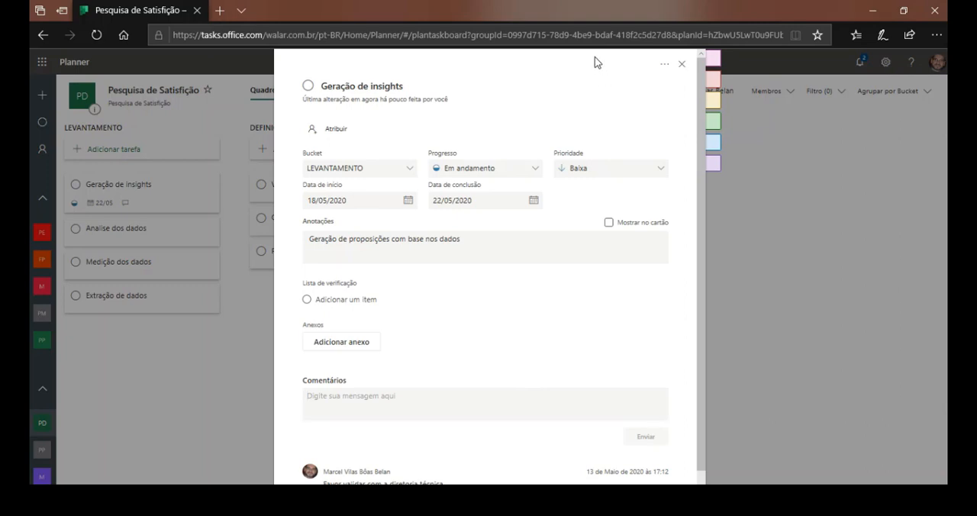
{"action": "left_click", "coordinate": [682, 66]}
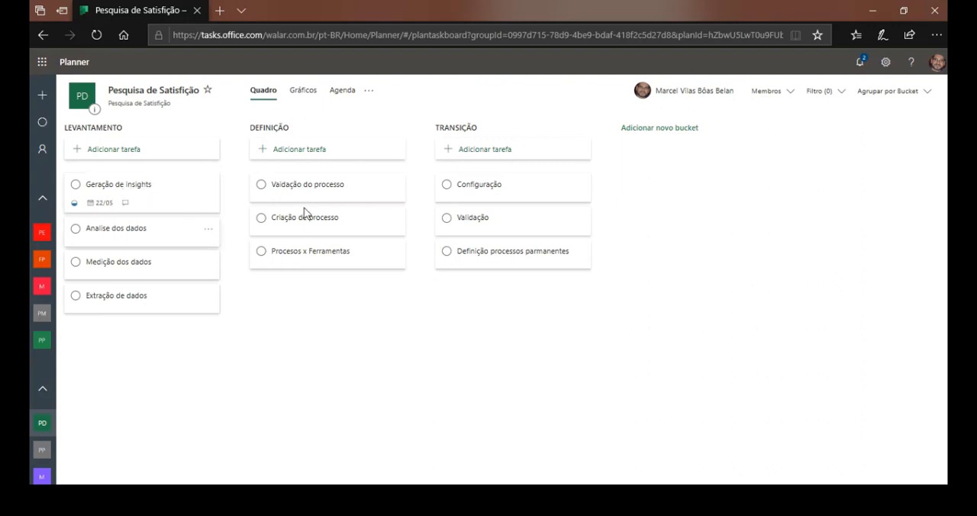
Add a first colleague to the plan's members by searching for the name and choosing the second suggested match.
{"action": "left_click", "coordinate": [789, 93]}
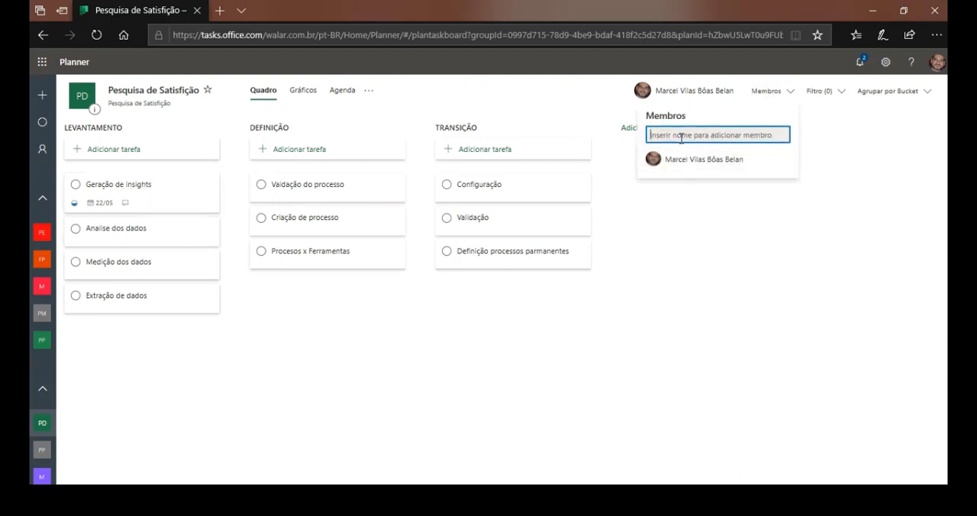
{"action": "type", "text": "fer"}
{"action": "key", "text": "BackSpace"}
{"action": "key", "text": "BackSpace"}
{"action": "type", "text": "abia"}
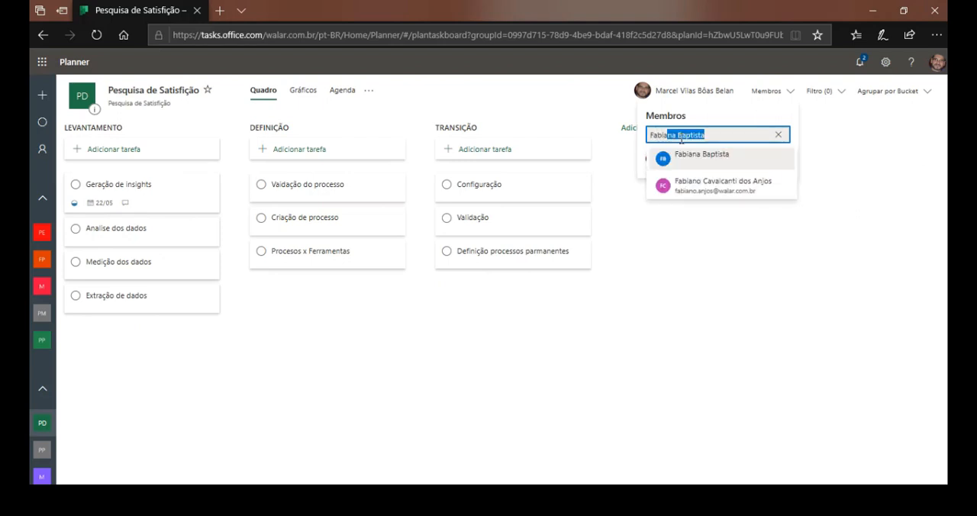
{"action": "key", "text": "Down"}
{"action": "key", "text": "Return"}
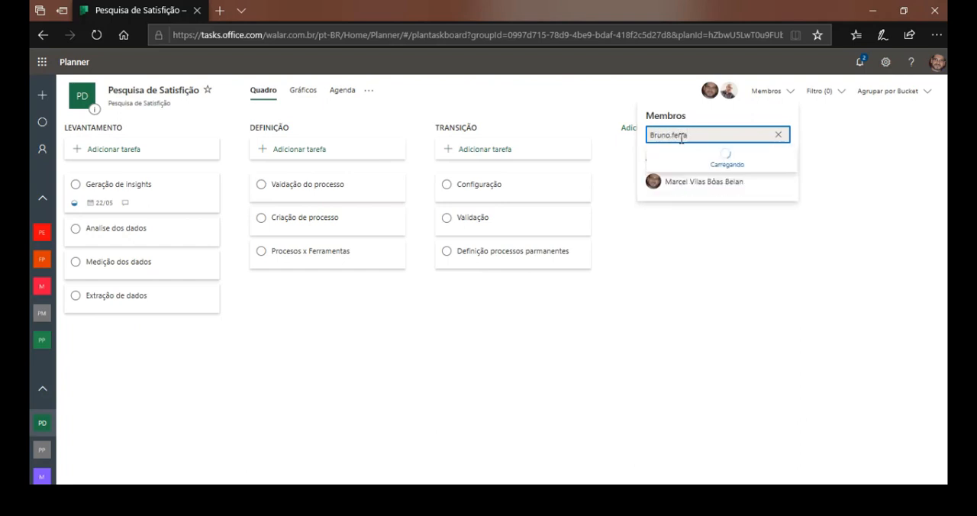
Add a second colleague to the plan's members by searching for the first name and start of the surname.
{"action": "key", "text": "ctrl+a"}
{"action": "type", "text": "bruno fe"}
{"action": "left_click", "coordinate": [694, 158]}
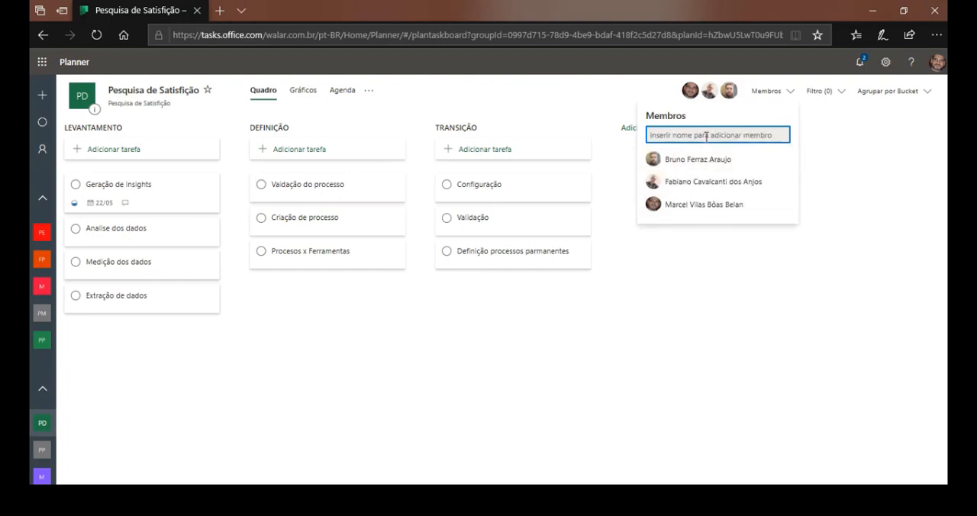
Add a third colleague to the plan's members by first name and close the member list.
{"action": "type", "text": "juliana"}
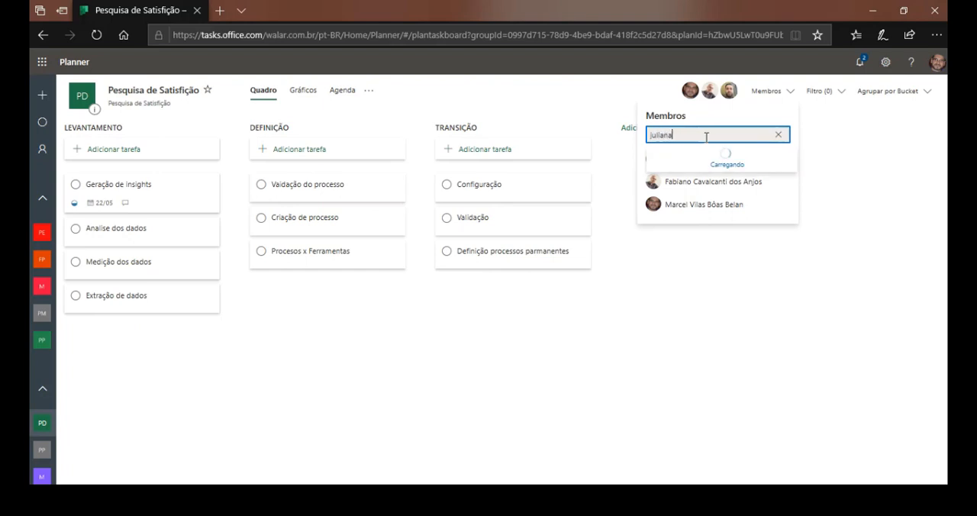
{"action": "left_click", "coordinate": [710, 163]}
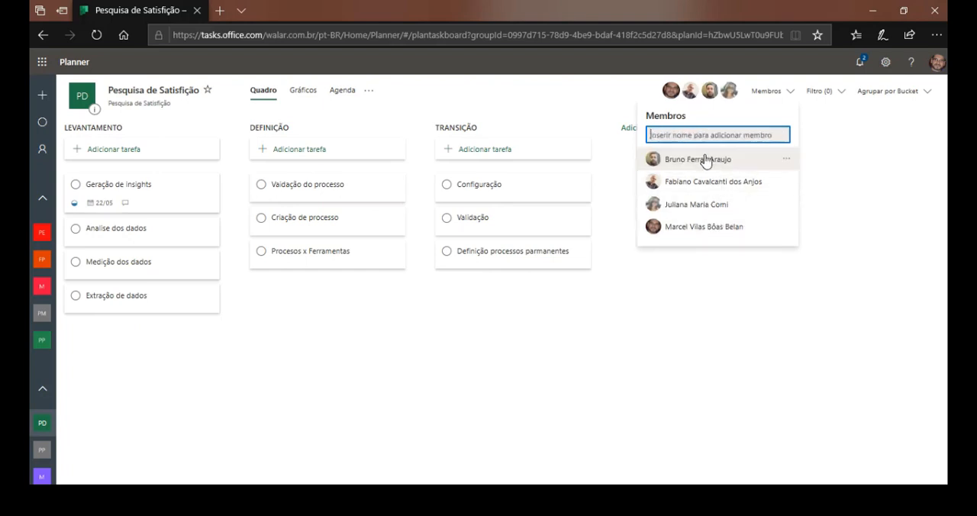
{"action": "left_click", "coordinate": [872, 204]}
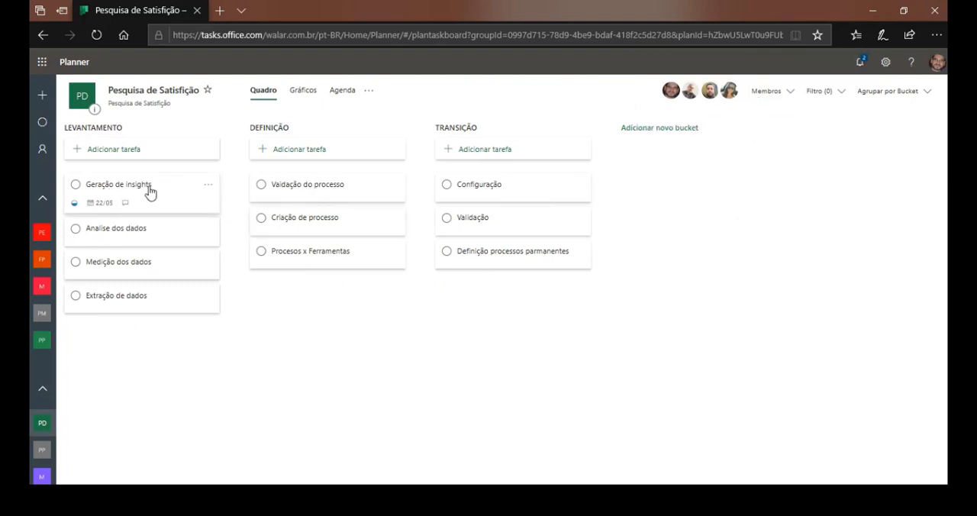
Assign the "Geração de insights" task to the third listed plan member.
{"action": "left_click", "coordinate": [120, 190]}
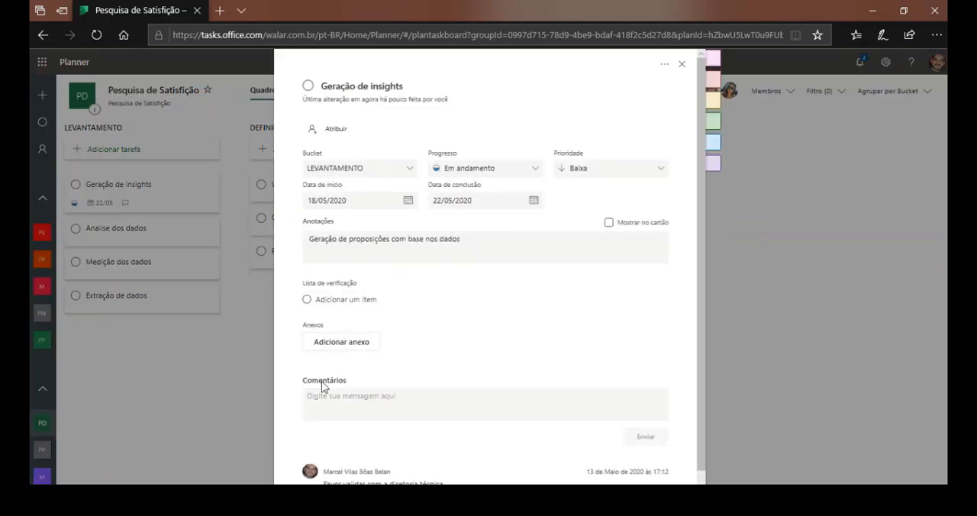
{"action": "left_click", "coordinate": [340, 132]}
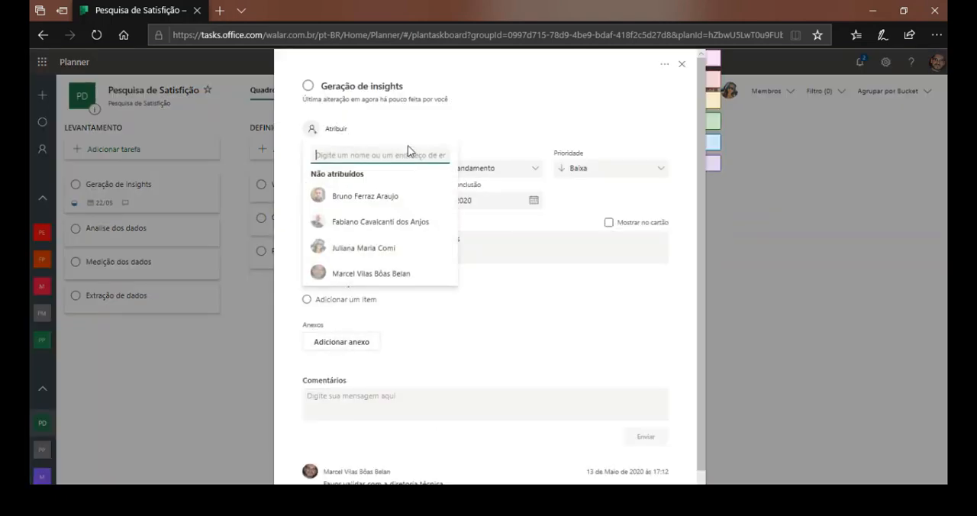
{"action": "left_click", "coordinate": [353, 248]}
{"action": "left_click", "coordinate": [481, 158]}
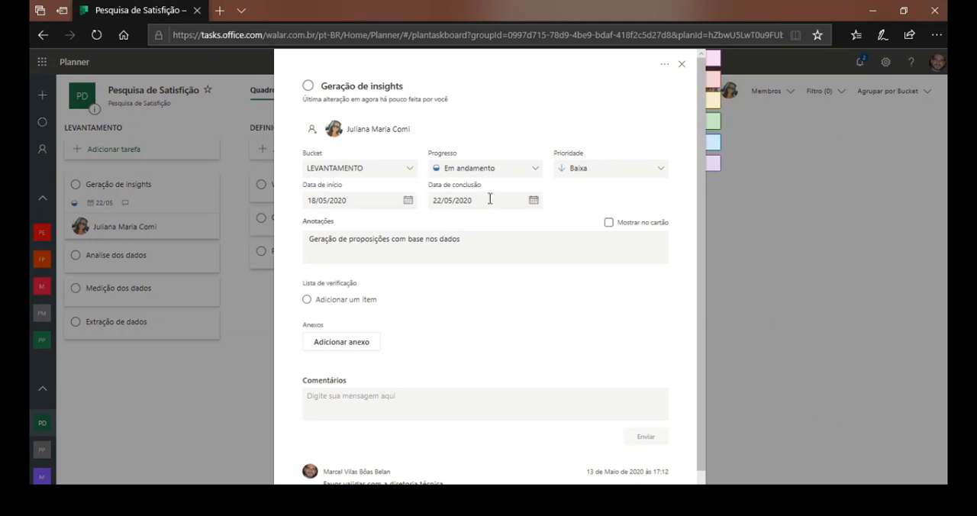
Display the notes on the "Geração de insights" card, view it on the board, and hide the notes again.
{"action": "left_click", "coordinate": [609, 223]}
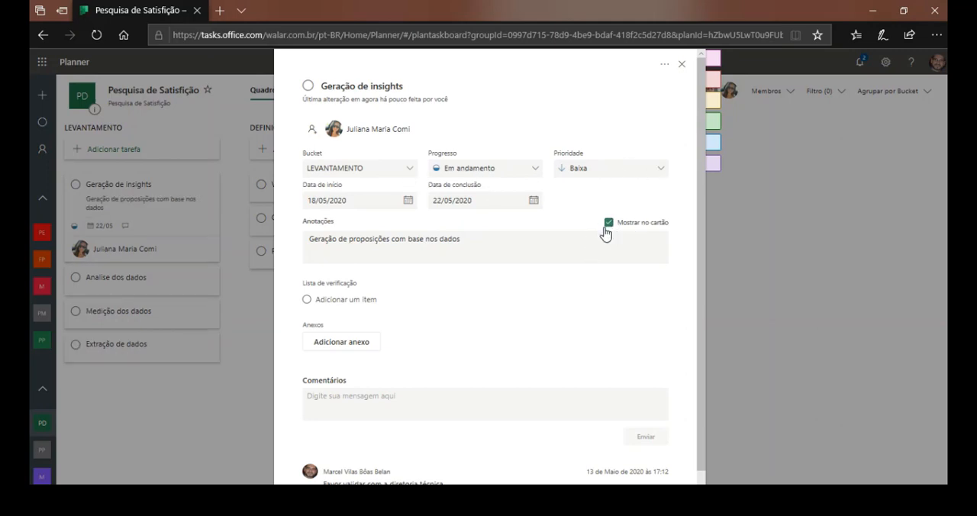
{"action": "left_click", "coordinate": [683, 65]}
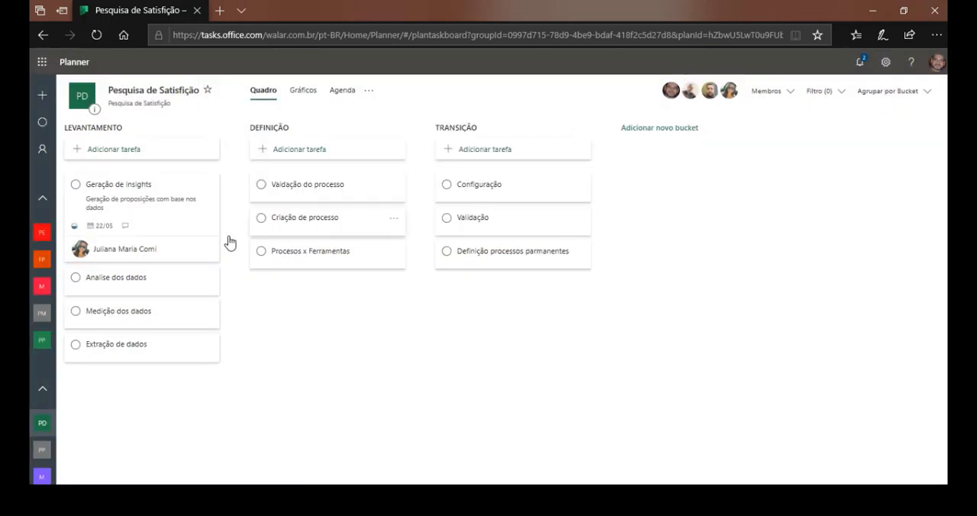
{"action": "left_click", "coordinate": [131, 192]}
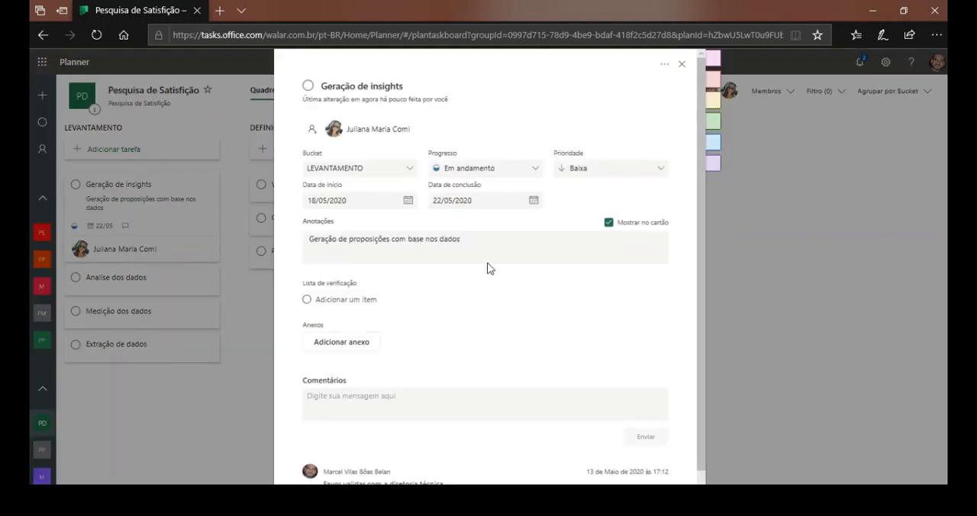
{"action": "left_click", "coordinate": [608, 223]}
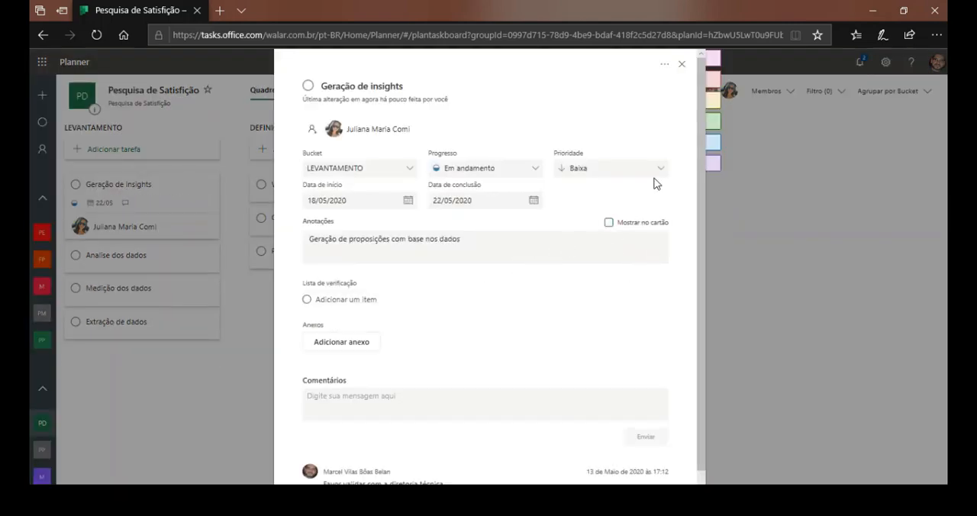
{"action": "left_click", "coordinate": [682, 64]}
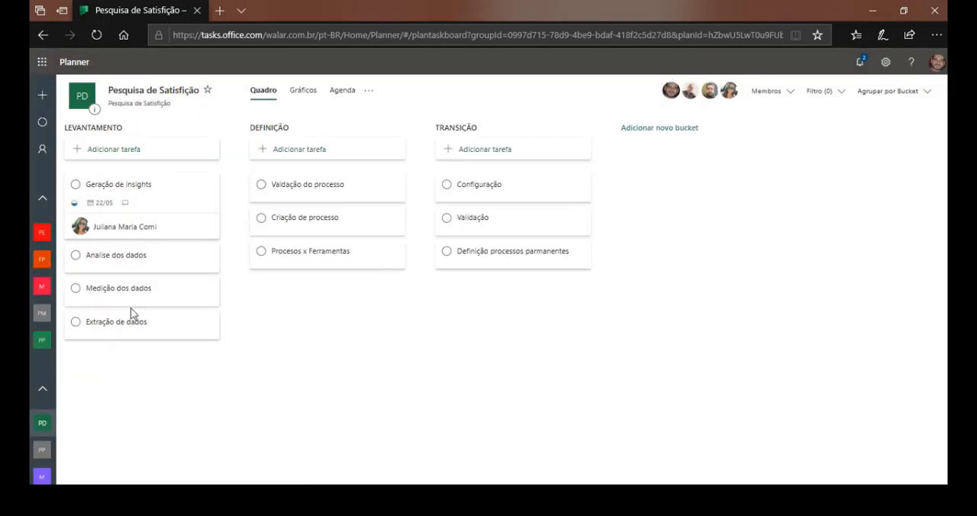
Assign the "Analise dos dados" task to the third listed plan member and close the task.
{"action": "left_click", "coordinate": [117, 262]}
{"action": "left_click", "coordinate": [337, 133]}
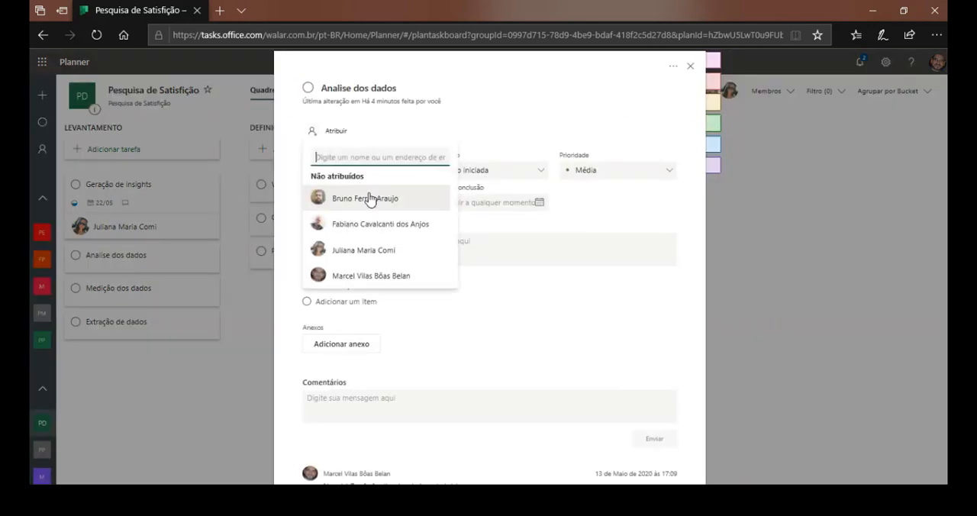
{"action": "left_click", "coordinate": [365, 252]}
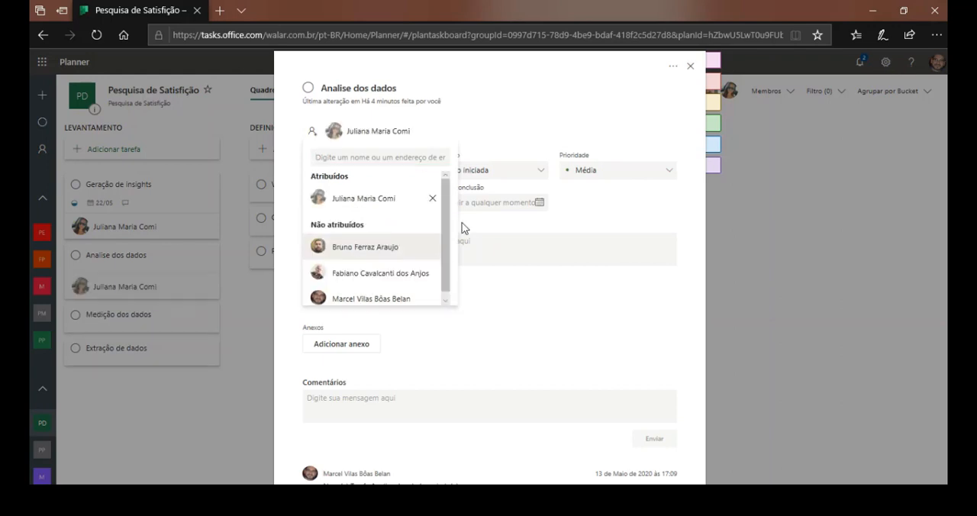
{"action": "left_click", "coordinate": [130, 304]}
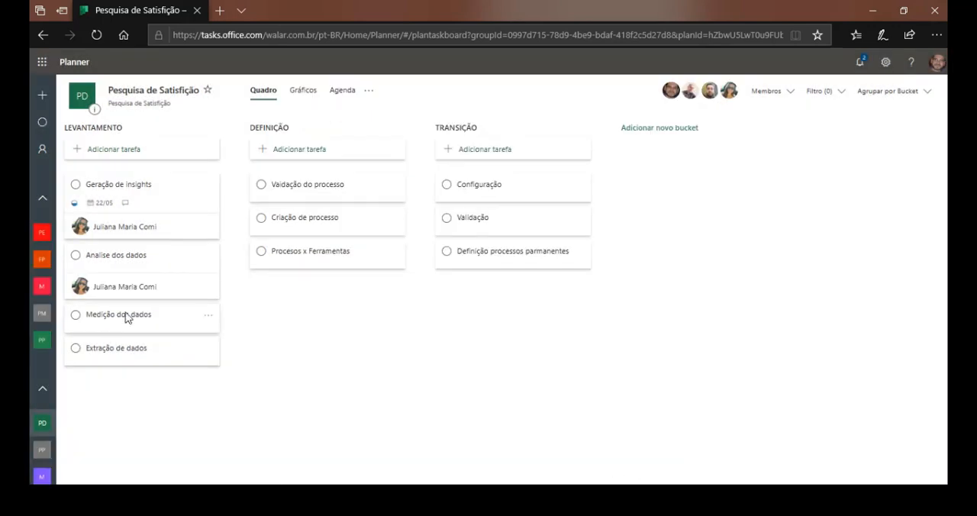
Assign the "Medição dos dados" task to the first listed plan member and close the task.
{"action": "left_click", "coordinate": [109, 317]}
{"action": "left_click", "coordinate": [333, 134]}
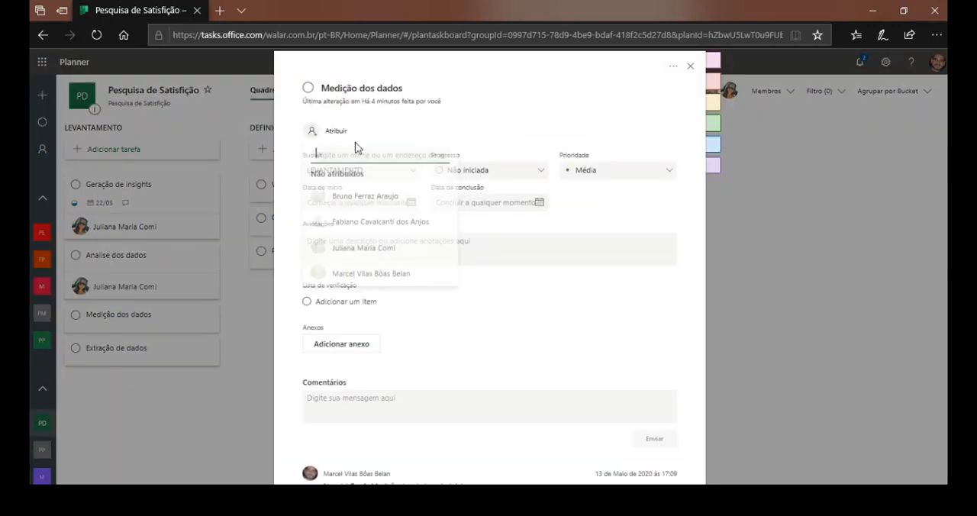
{"action": "left_click", "coordinate": [382, 200]}
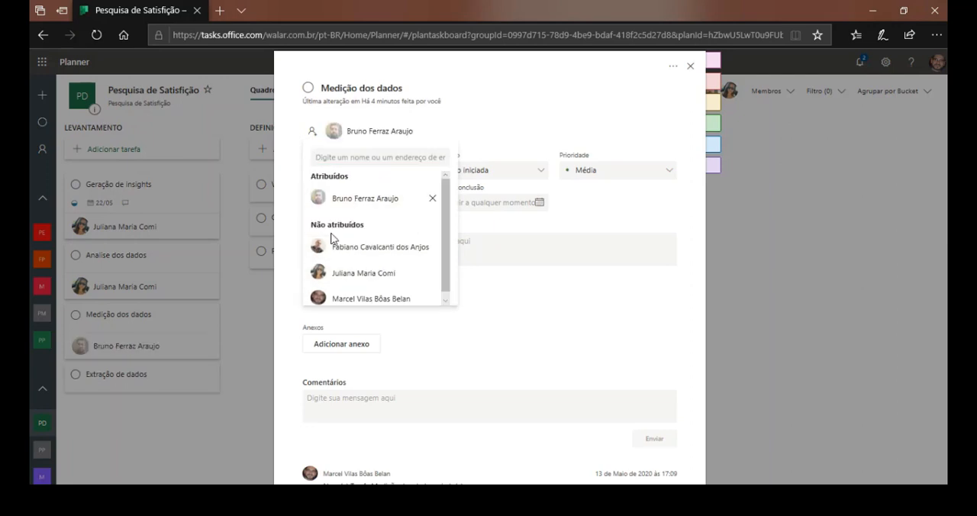
{"action": "left_click", "coordinate": [690, 66]}
Assign the "Extração de dados" task to the second listed plan member and close the task.
{"action": "left_click", "coordinate": [120, 386]}
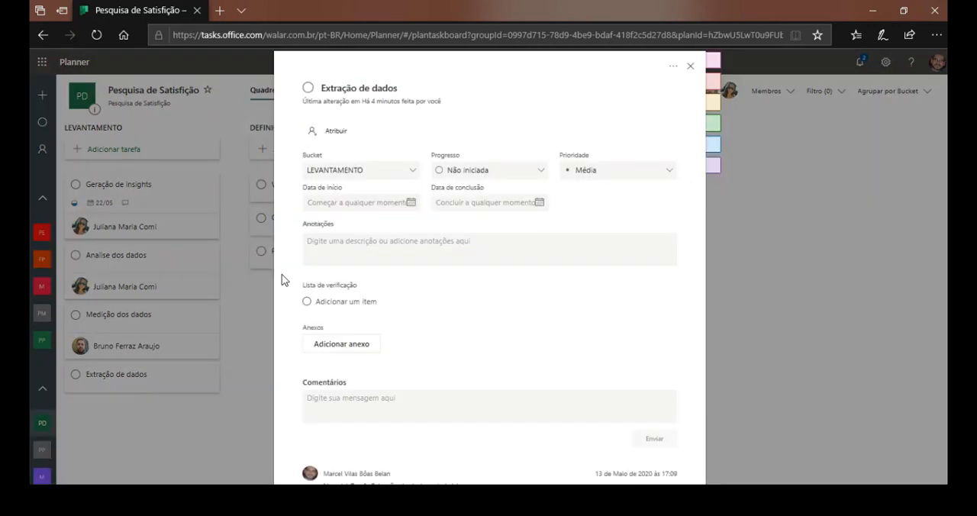
{"action": "left_click", "coordinate": [341, 131]}
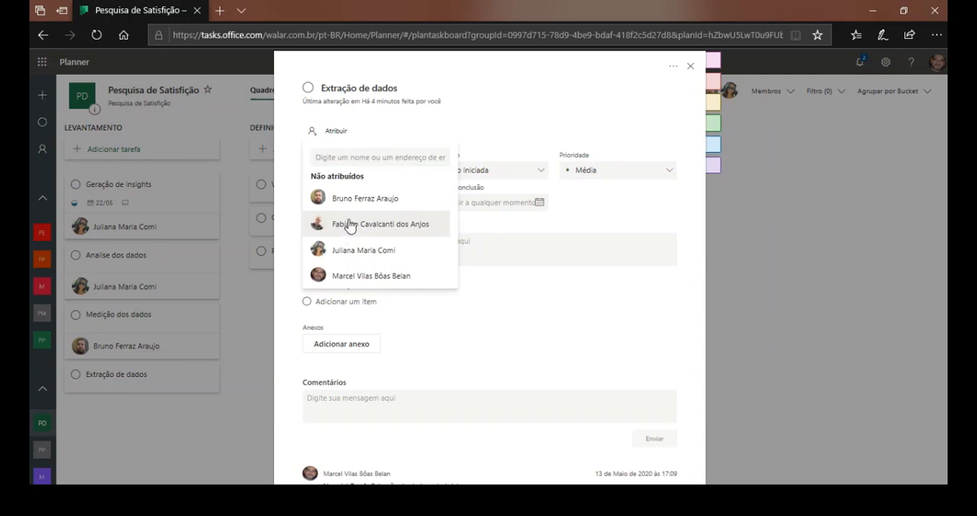
{"action": "left_click", "coordinate": [346, 225]}
{"action": "left_click", "coordinate": [690, 65]}
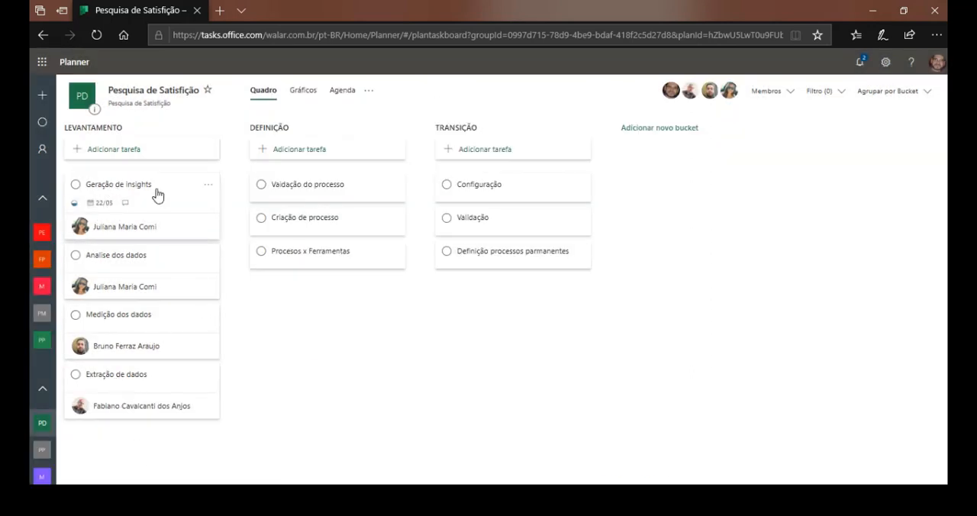
Assign the "Vaidação do processo" task in the DEFINIÇÃO bucket to the third listed plan member and close the task.
{"action": "left_click", "coordinate": [334, 191]}
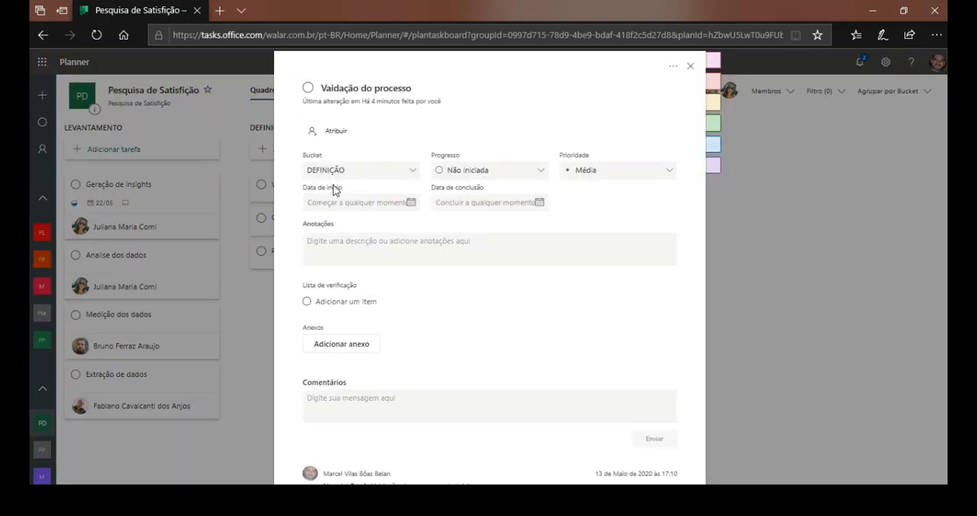
{"action": "left_click", "coordinate": [342, 135]}
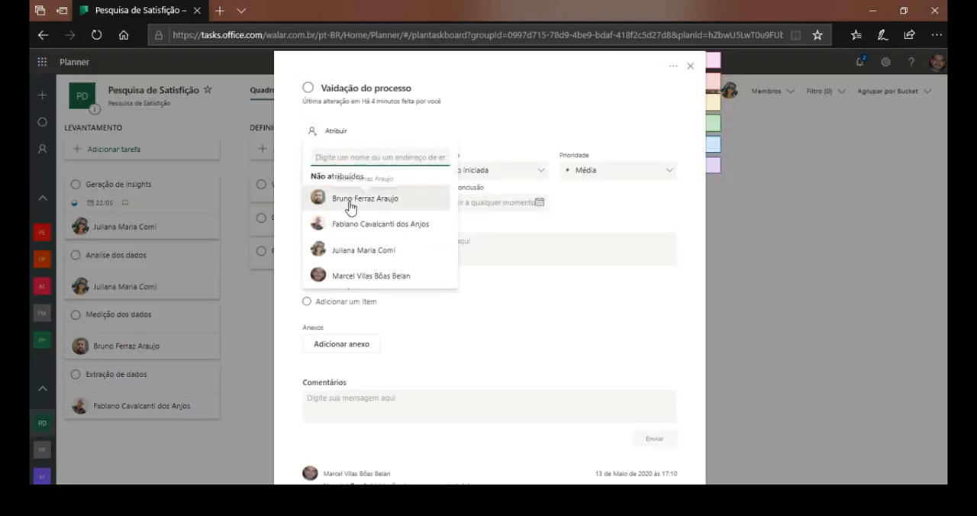
{"action": "left_click", "coordinate": [346, 252]}
{"action": "left_click", "coordinate": [690, 66]}
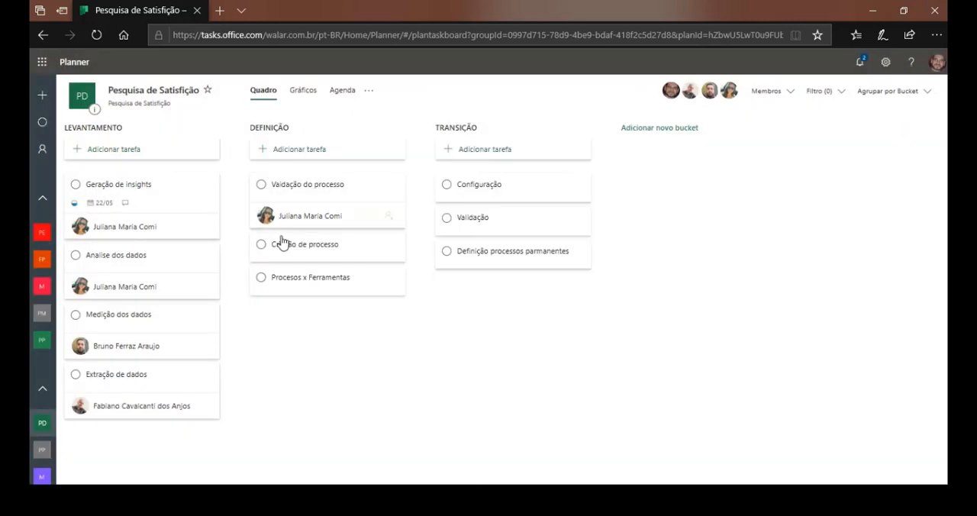
Assign the "Criação de processo" task to the third listed plan member and close the task.
{"action": "left_click", "coordinate": [297, 252]}
{"action": "left_click", "coordinate": [338, 133]}
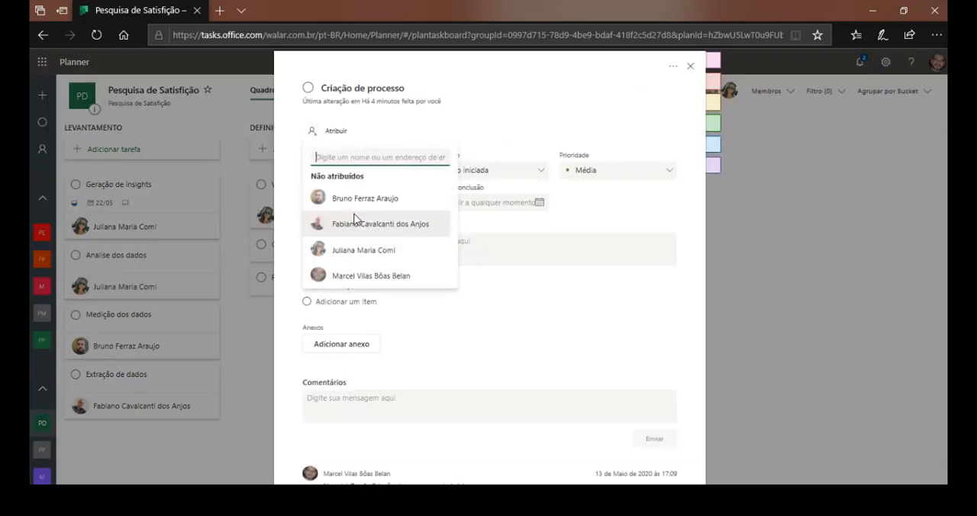
{"action": "left_click", "coordinate": [351, 253]}
{"action": "left_click", "coordinate": [691, 67]}
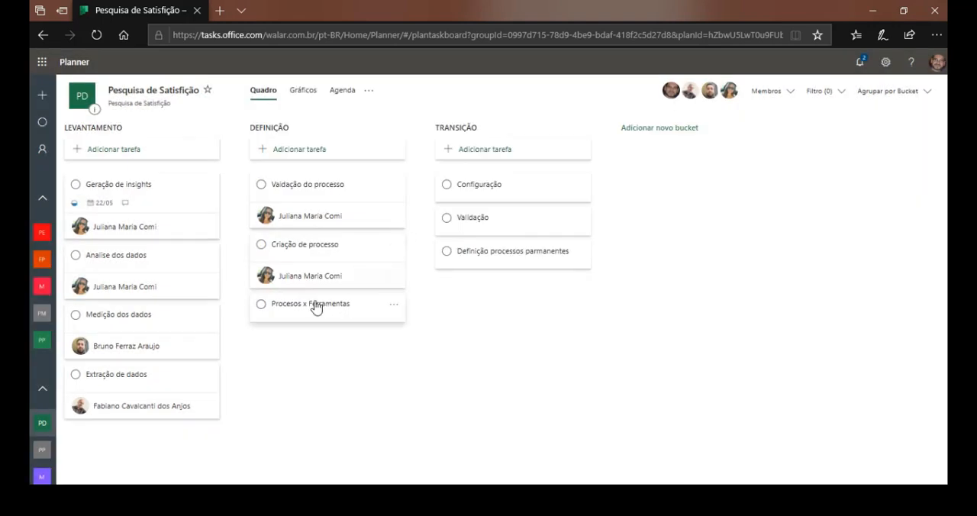
Assign the "Procesos x Ferramentas" task to the third listed plan member.
{"action": "left_click", "coordinate": [304, 314]}
{"action": "left_click", "coordinate": [338, 133]}
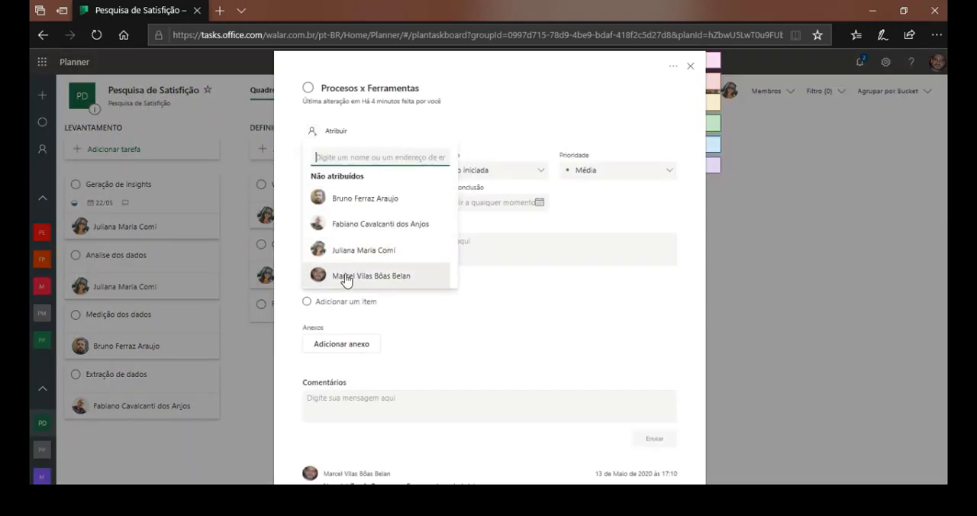
{"action": "left_click", "coordinate": [354, 256]}
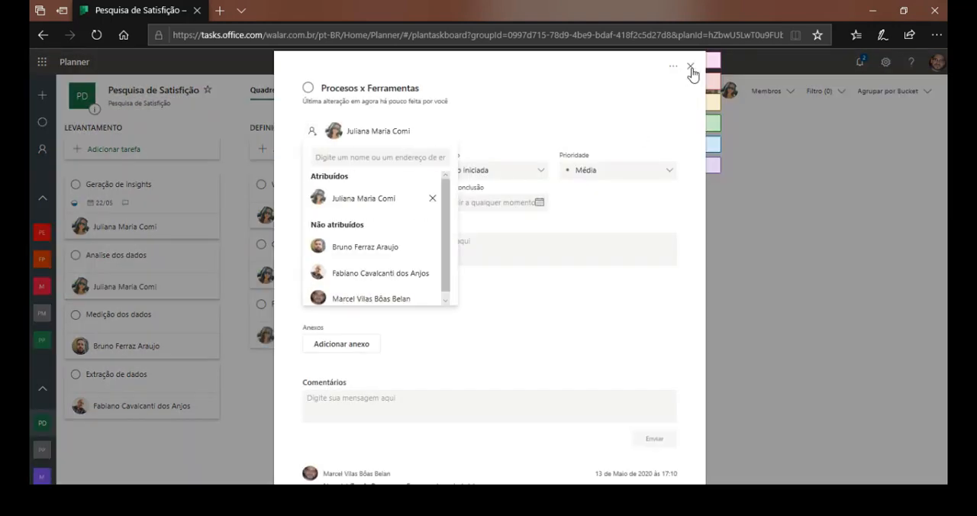
Close the "Procesos x Ferramentas" task and add the checklist items Extração 1, Extração 2 and Extração 3 to the "Extração de dados" task.
{"action": "left_click", "coordinate": [691, 66]}
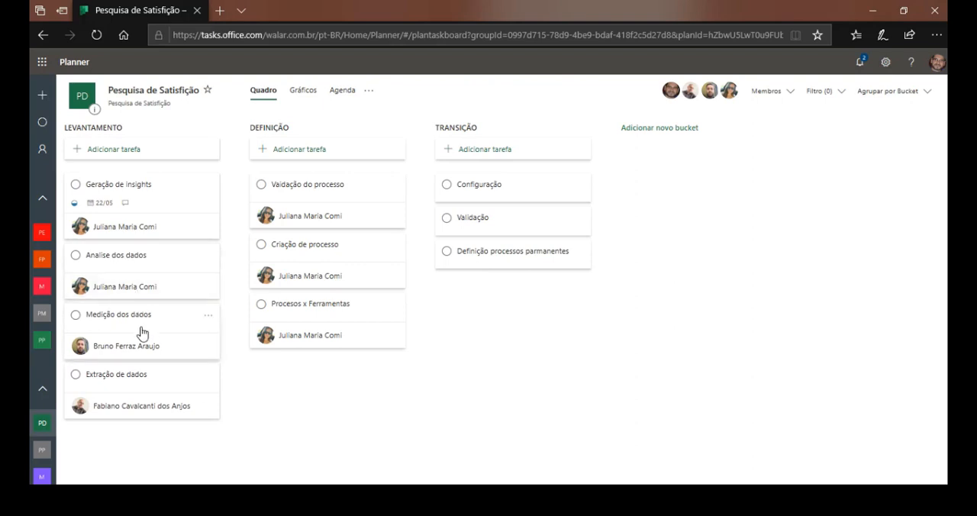
{"action": "left_click", "coordinate": [127, 380]}
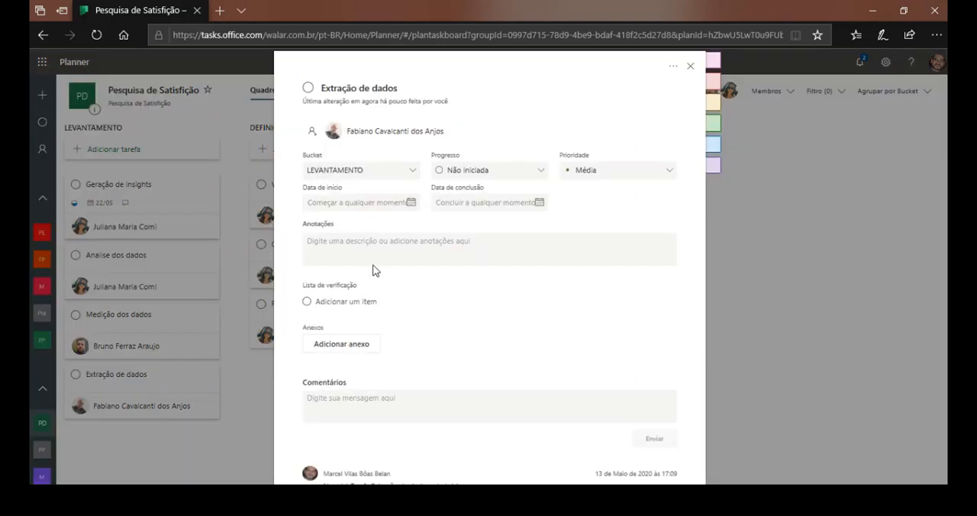
{"action": "left_click", "coordinate": [314, 302]}
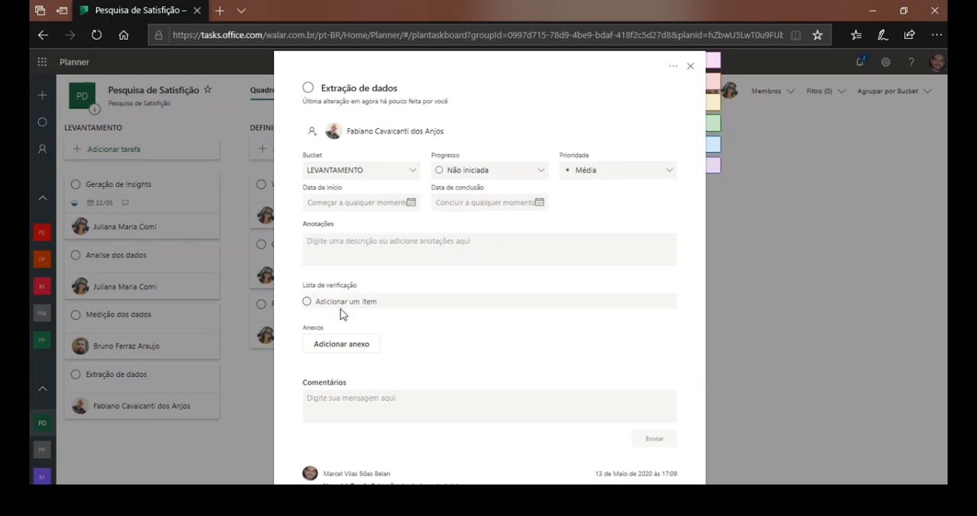
{"action": "type", "text": "E"}
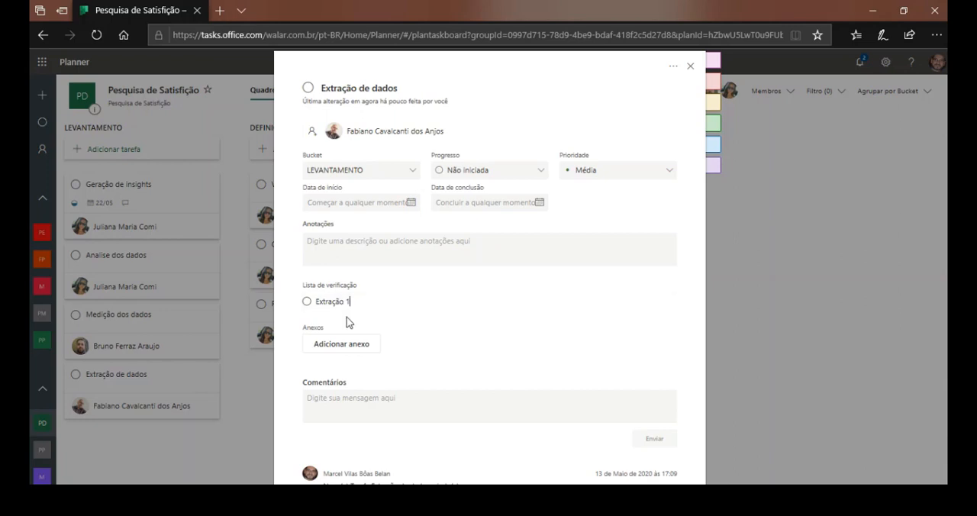
{"action": "type", "text": "xtração 1"}
{"action": "key", "text": "Return"}
{"action": "type", "text": "E"}
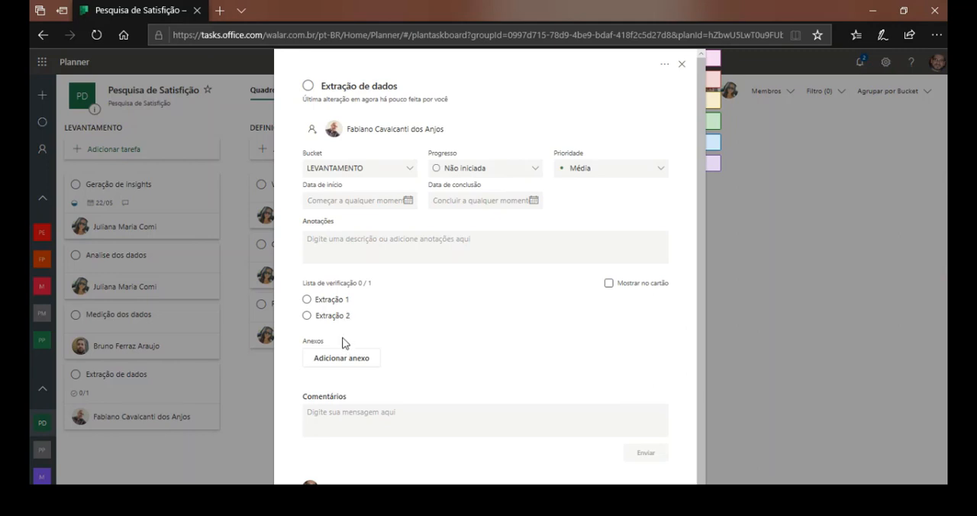
{"action": "key", "text": "Return"}
{"action": "type", "text": "Ex"}
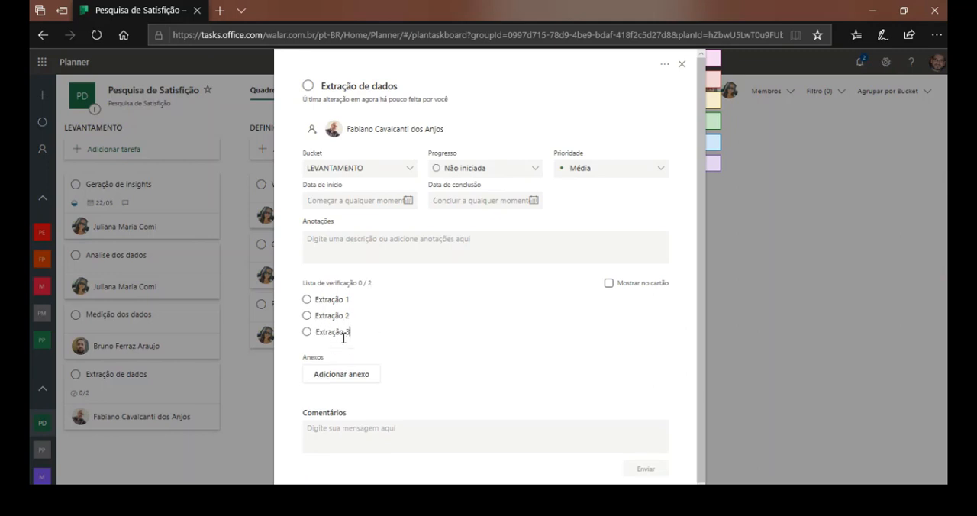
{"action": "type", "text": "tração 3"}
Show the checklist on the "Extração de dados" card, close the task, and complete Extração 1 and Extração 2 from the board.
{"action": "left_click", "coordinate": [609, 283]}
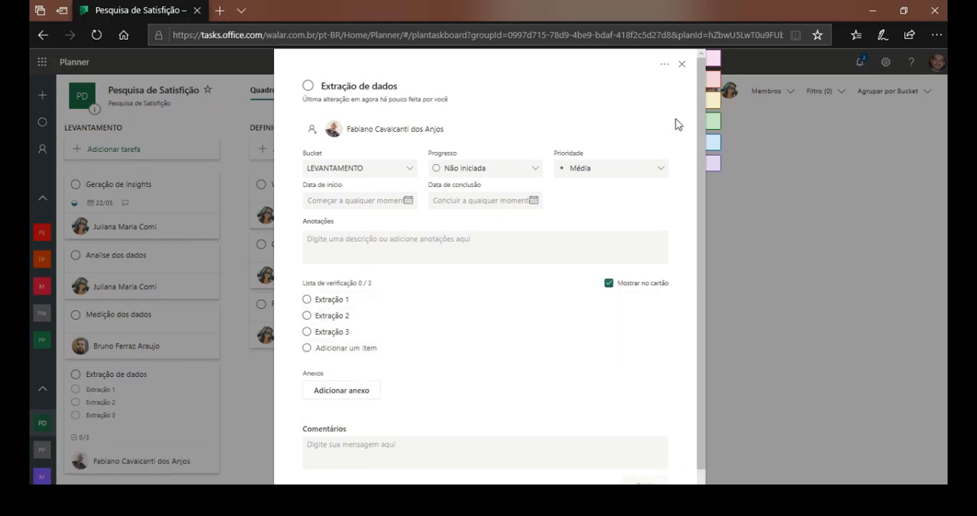
{"action": "left_click", "coordinate": [683, 67]}
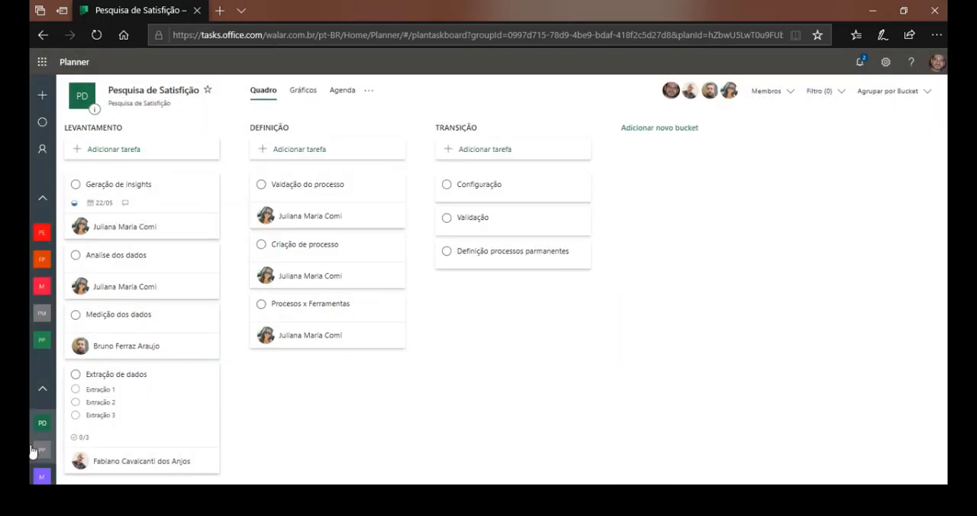
{"action": "left_click", "coordinate": [107, 391]}
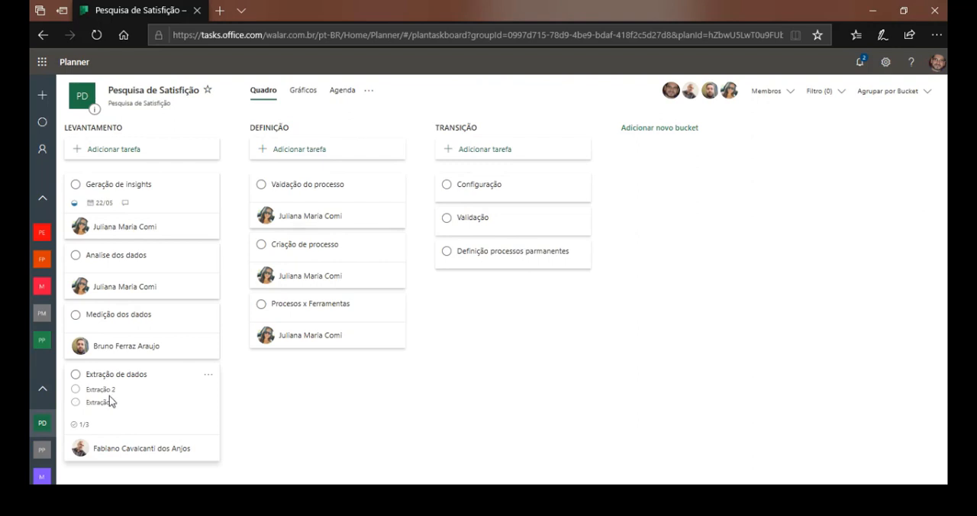
{"action": "left_click", "coordinate": [100, 390]}
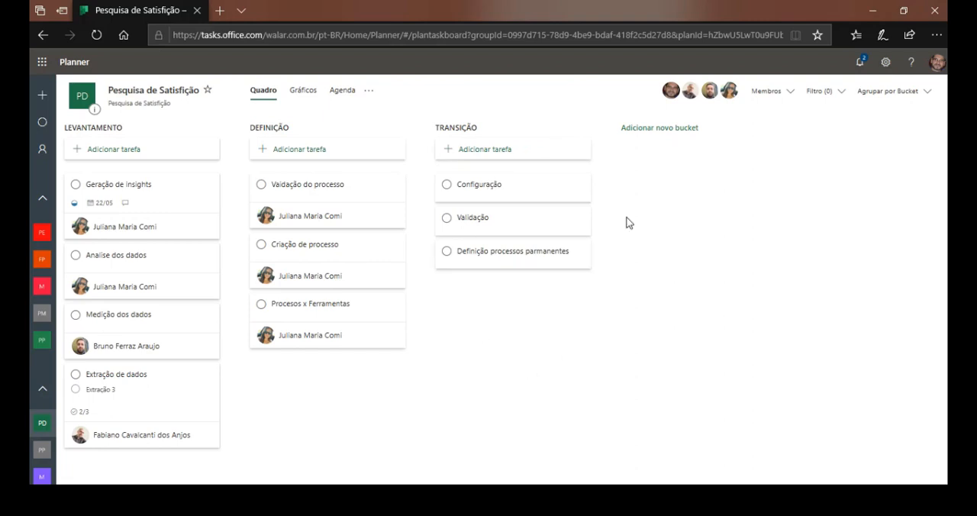
Move the "Vaidação do processo" task from the DEFINIÇÃO bucket to LEVANTAMENTO, placing it just above "Medição dos dados".
{"action": "left_click", "coordinate": [928, 97]}
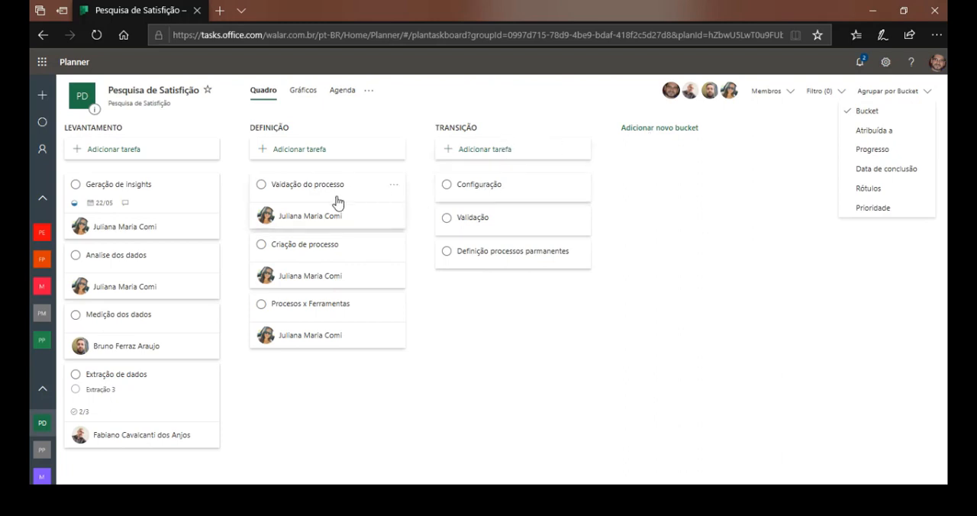
{"action": "left_click_drag", "start_coordinate": [319, 201], "coordinate": [175, 324]}
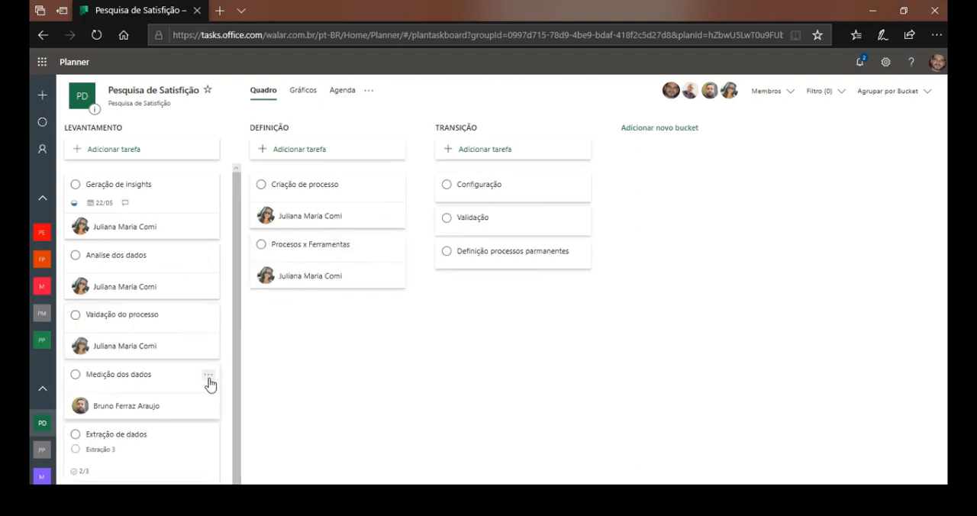
View the plan's tasks grouped by Atribuída a and by Progresso.
{"action": "left_click", "coordinate": [926, 94]}
{"action": "left_click", "coordinate": [876, 132]}
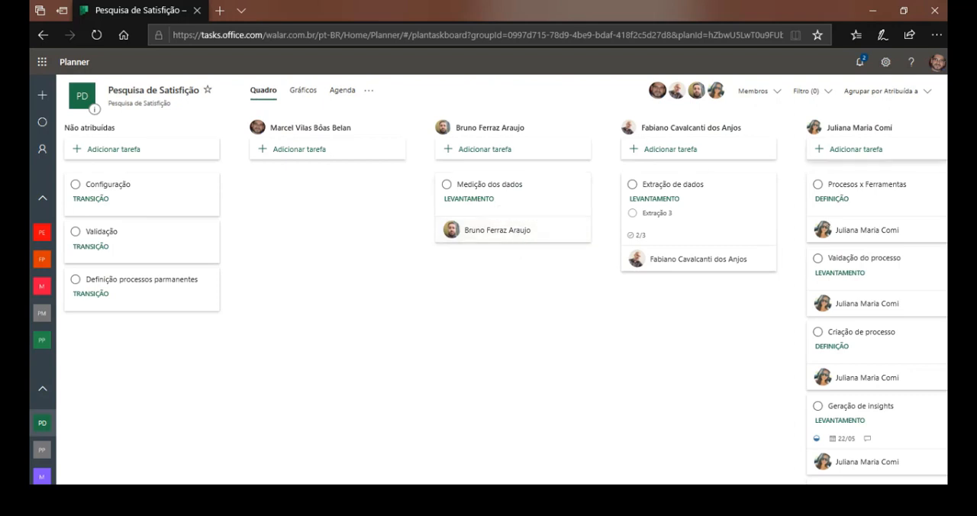
{"action": "left_click", "coordinate": [926, 100]}
{"action": "left_click", "coordinate": [881, 156]}
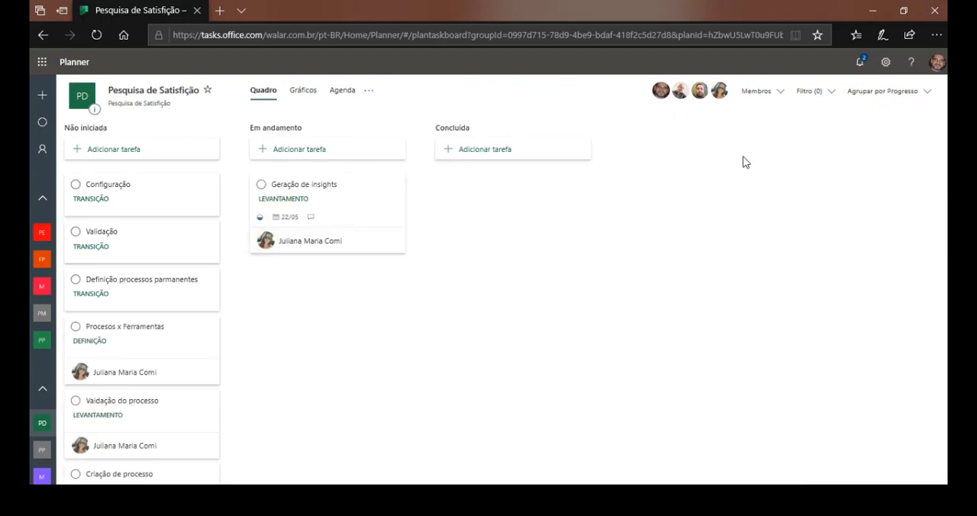
Group the board by Data de conclusão and review the bucket choices and start date of the "Geração de insights" task.
{"action": "left_click", "coordinate": [928, 95]}
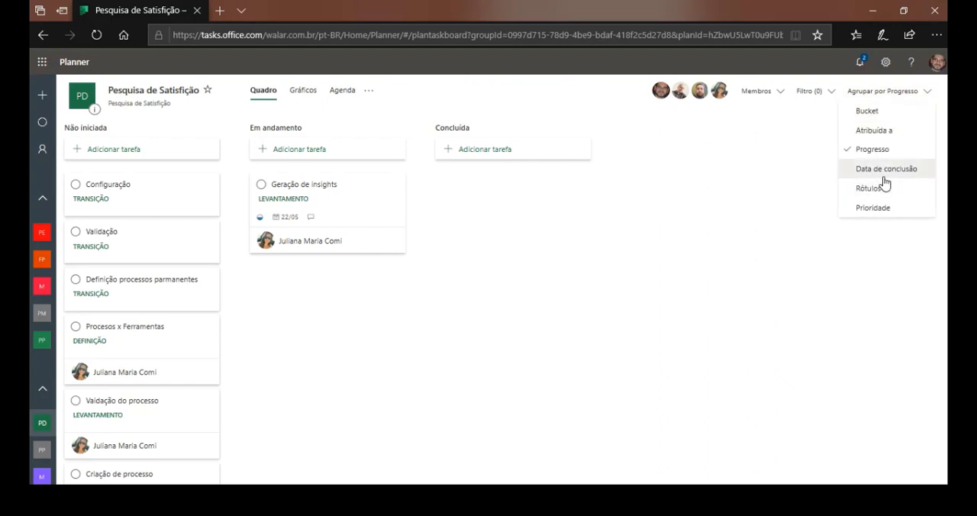
{"action": "left_click", "coordinate": [885, 170]}
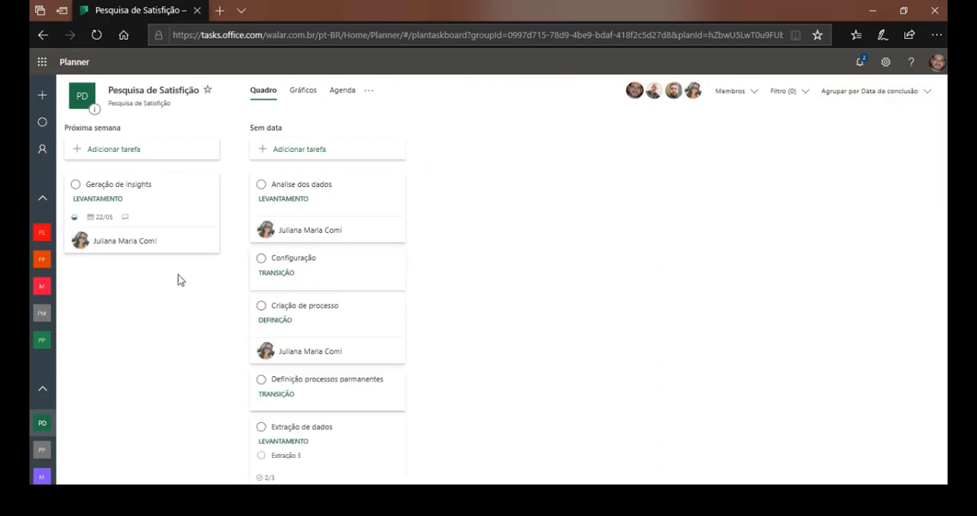
{"action": "left_click", "coordinate": [114, 200]}
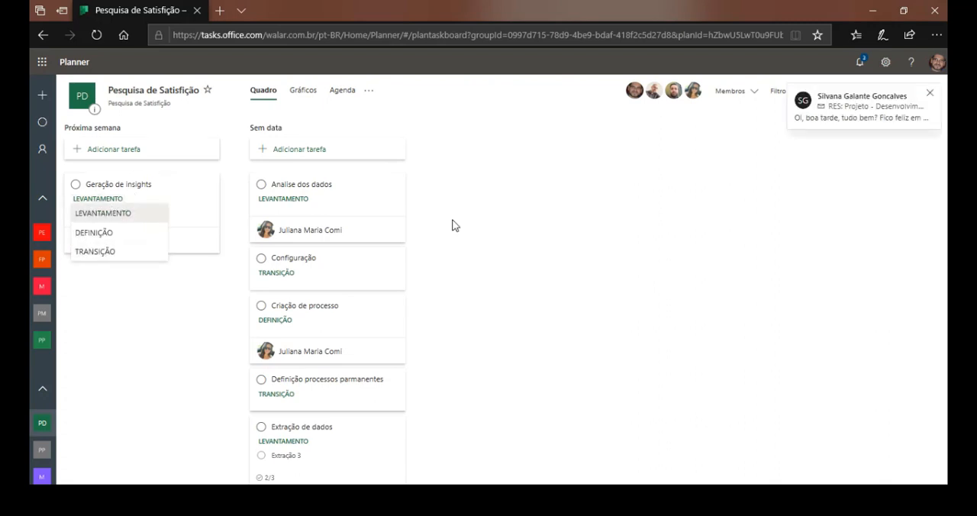
{"action": "left_click", "coordinate": [133, 186]}
{"action": "left_click", "coordinate": [142, 189]}
{"action": "left_click", "coordinate": [143, 190]}
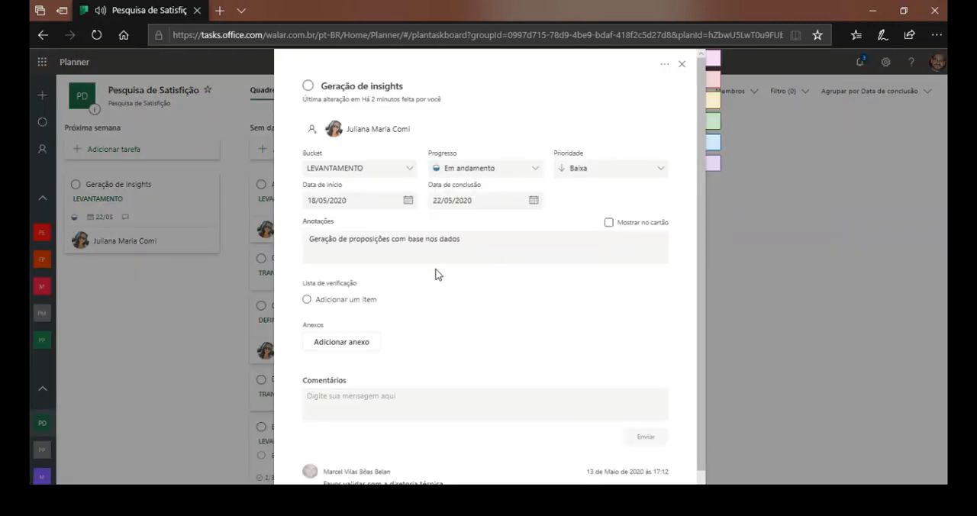
{"action": "left_click", "coordinate": [408, 200]}
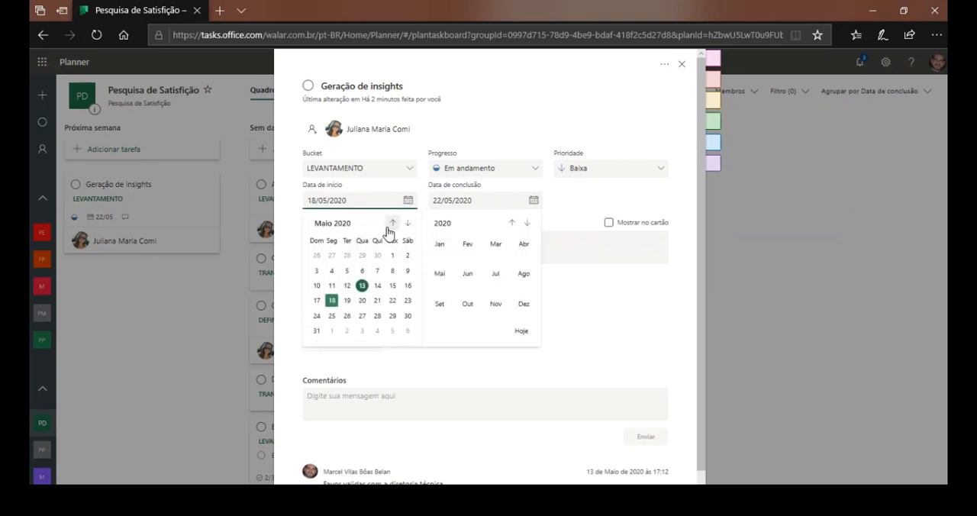
{"action": "left_click", "coordinate": [331, 300]}
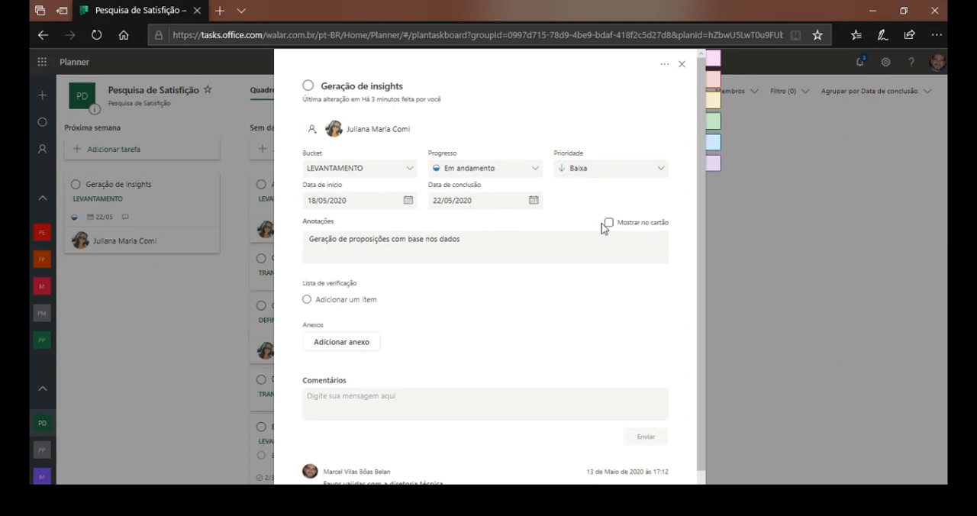
{"action": "left_click", "coordinate": [682, 64]}
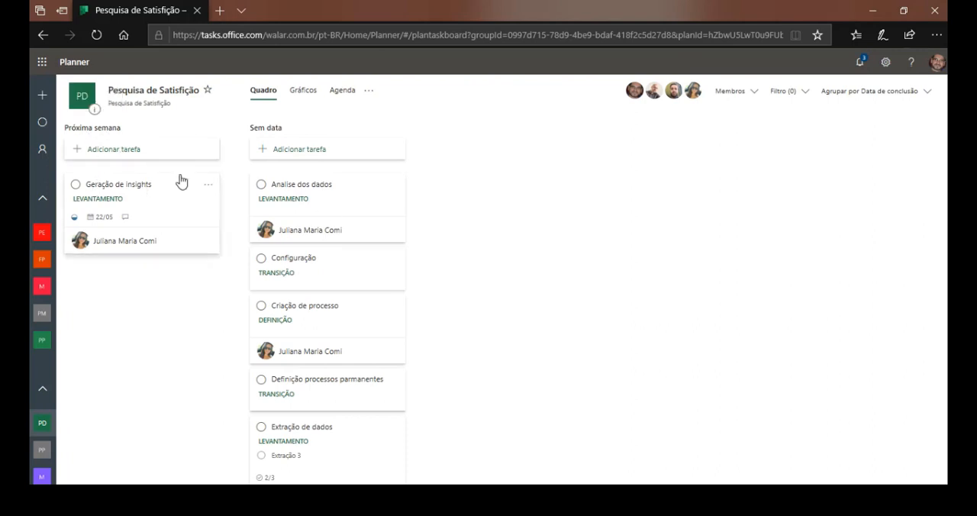
Set both the start date and the due date of the "Analise dos dados" task to 14/05/2020 and close it.
{"action": "left_click", "coordinate": [318, 189]}
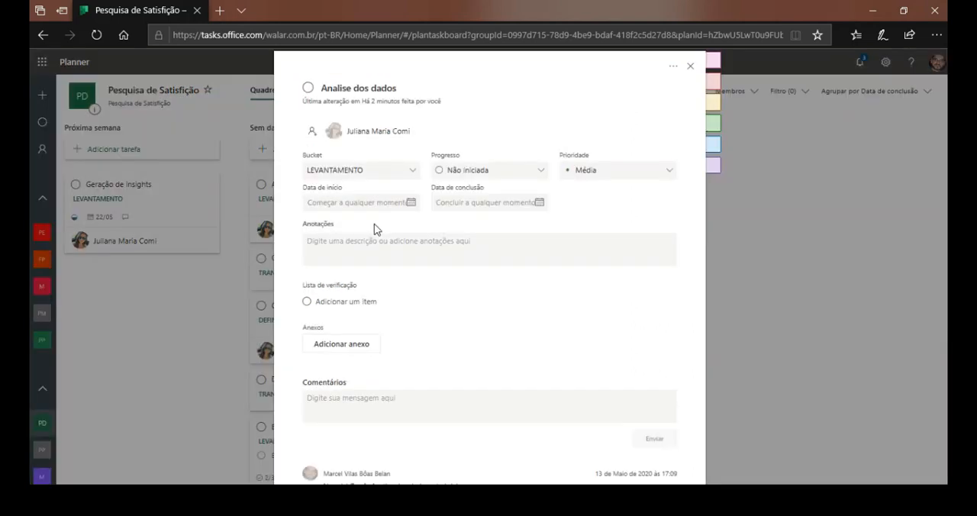
{"action": "left_click", "coordinate": [410, 205]}
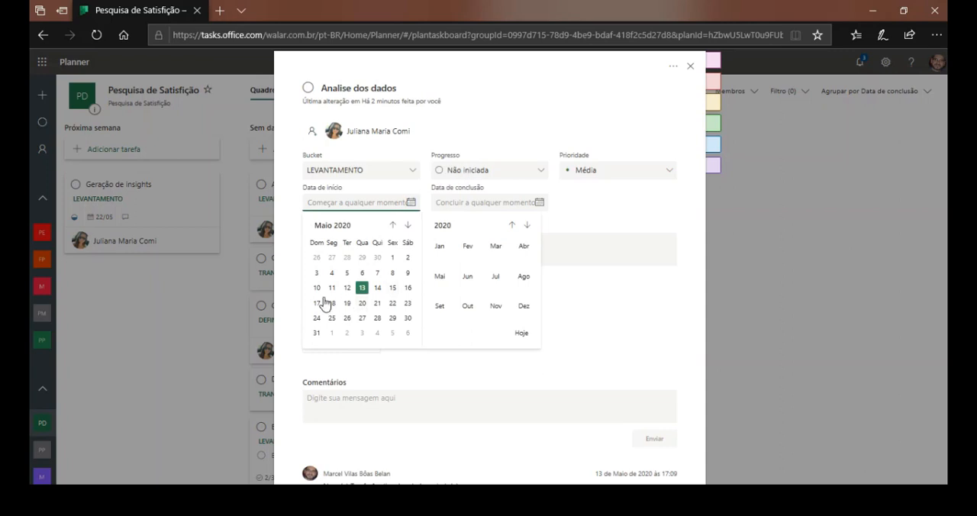
{"action": "left_click", "coordinate": [377, 288]}
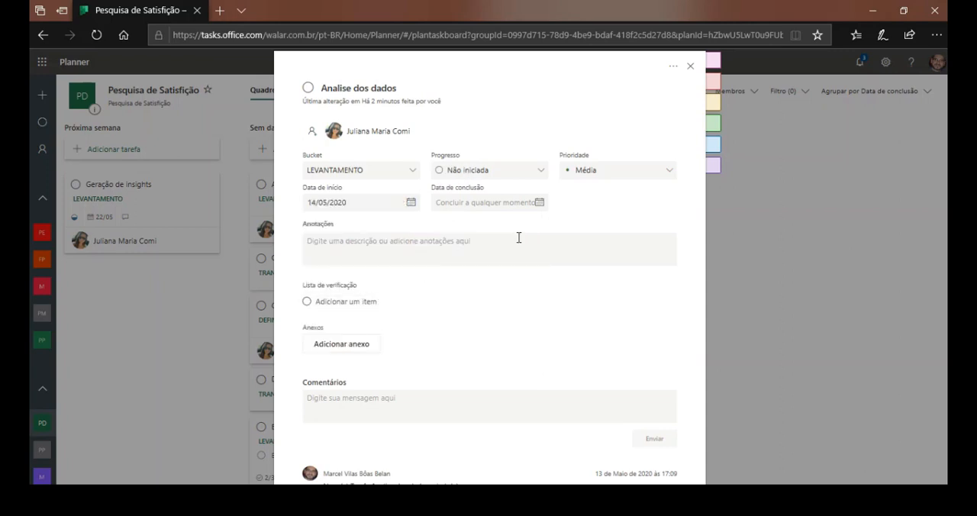
{"action": "left_click", "coordinate": [539, 203]}
{"action": "left_click", "coordinate": [505, 288]}
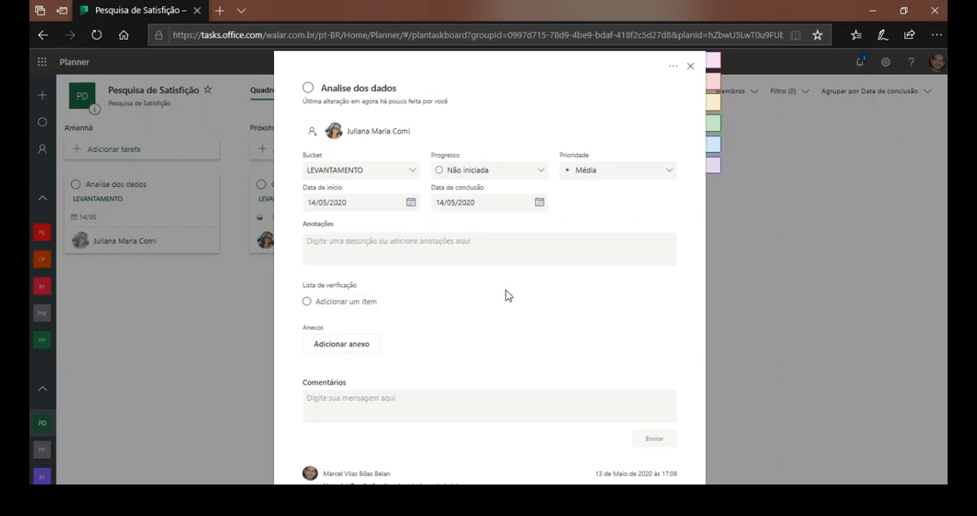
{"action": "left_click", "coordinate": [690, 69]}
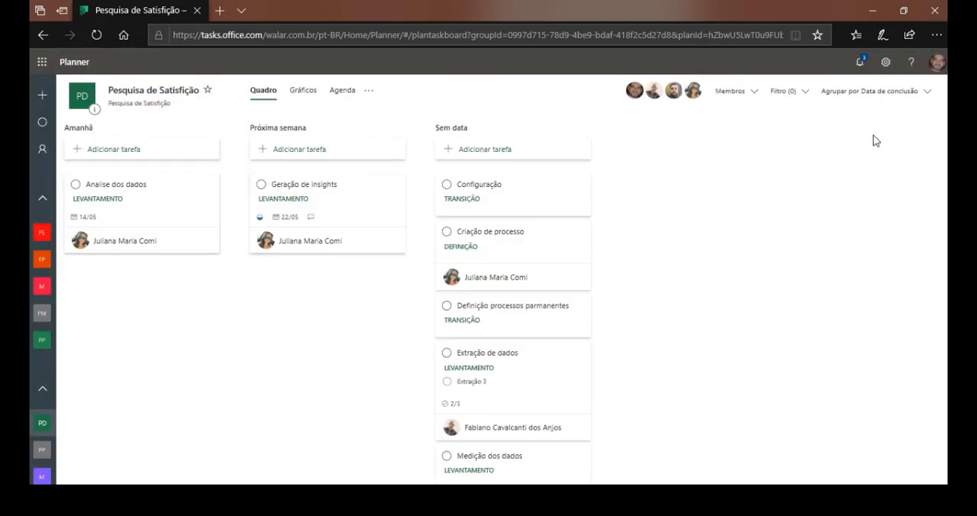
Group the board by Rótulos and apply the blue label, named NEGOCIO, to the "Analise dos dados" task.
{"action": "left_click", "coordinate": [926, 91]}
{"action": "left_click", "coordinate": [897, 191]}
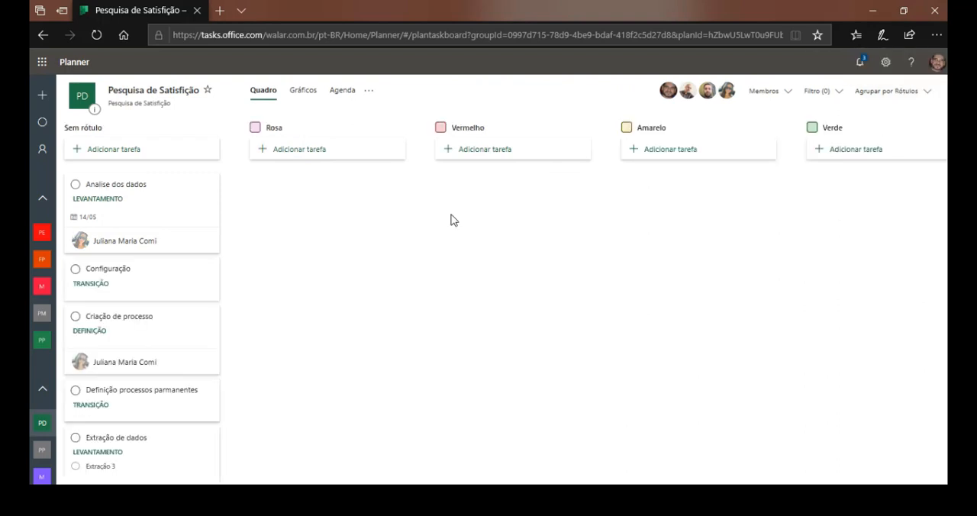
{"action": "left_click", "coordinate": [105, 191]}
{"action": "mouse_move", "coordinate": [708, 67]}
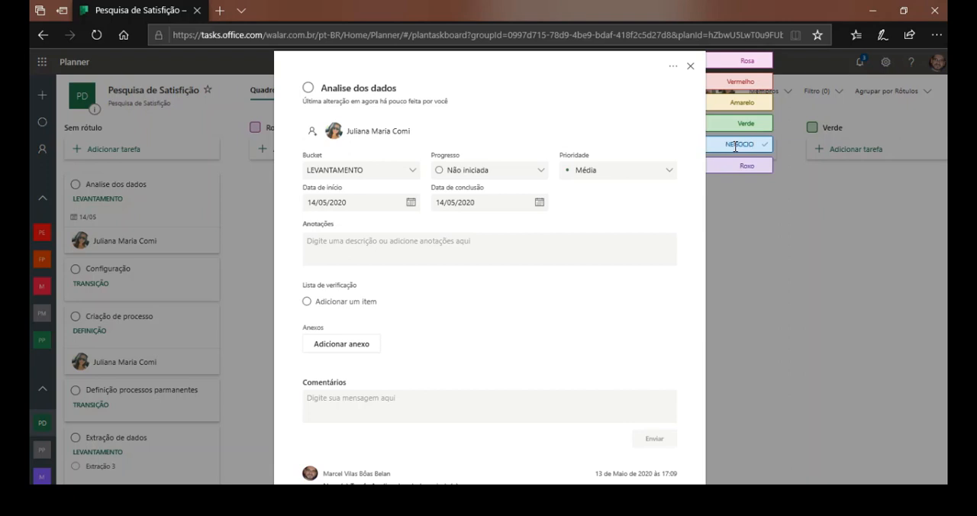
{"action": "left_click", "coordinate": [735, 146]}
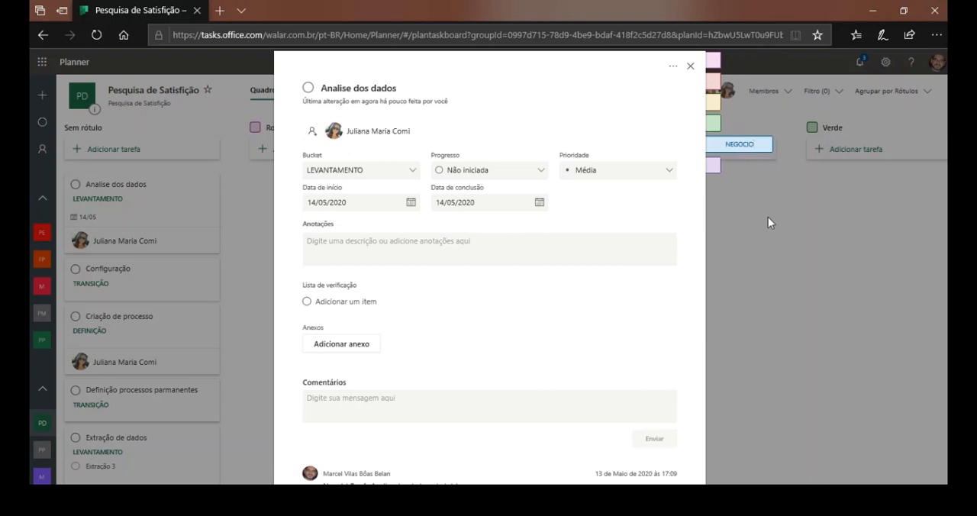
{"action": "left_click", "coordinate": [768, 217]}
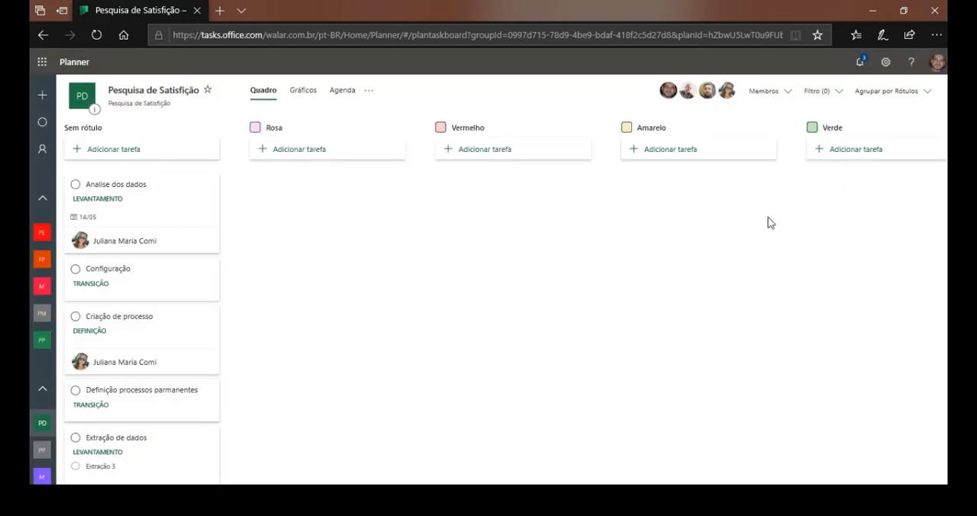
{"action": "left_click", "coordinate": [114, 188]}
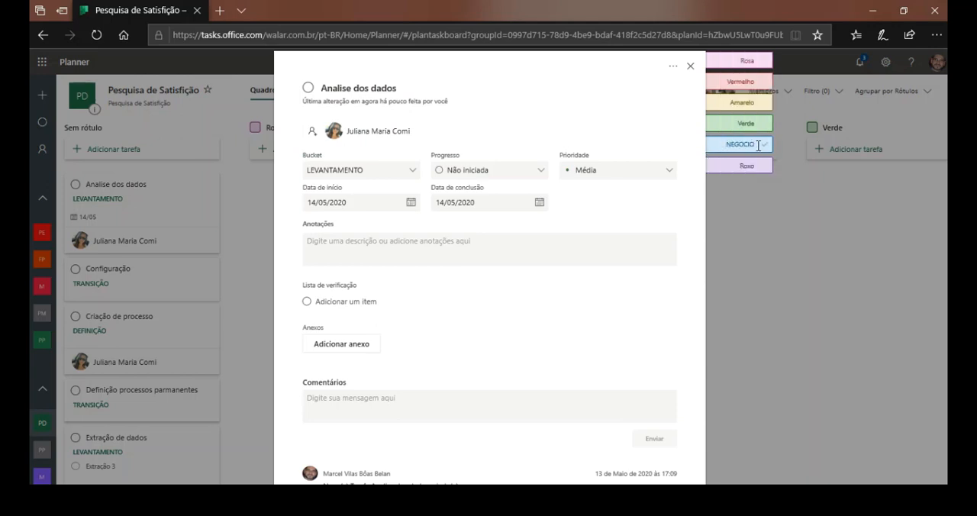
{"action": "left_click", "coordinate": [691, 69]}
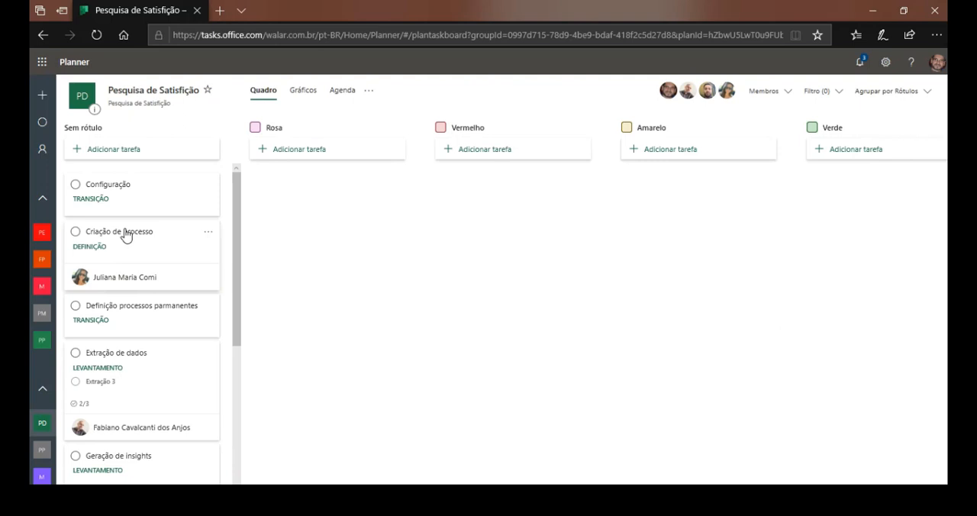
Look over the label columns of the board, including NEGOCIO, and group the tasks by Prioridade.
{"action": "scroll", "coordinate": [122, 244], "scroll_direction": "down", "scroll_amount": 5}
{"action": "scroll", "coordinate": [119, 264], "scroll_direction": "up", "scroll_amount": 5}
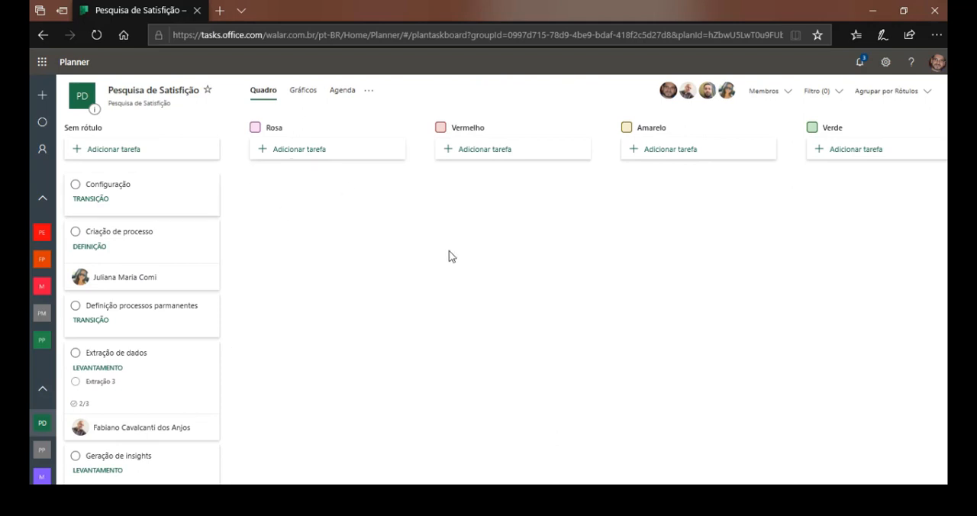
{"action": "scroll", "coordinate": [501, 303], "scroll_direction": "right", "scroll_amount": 5}
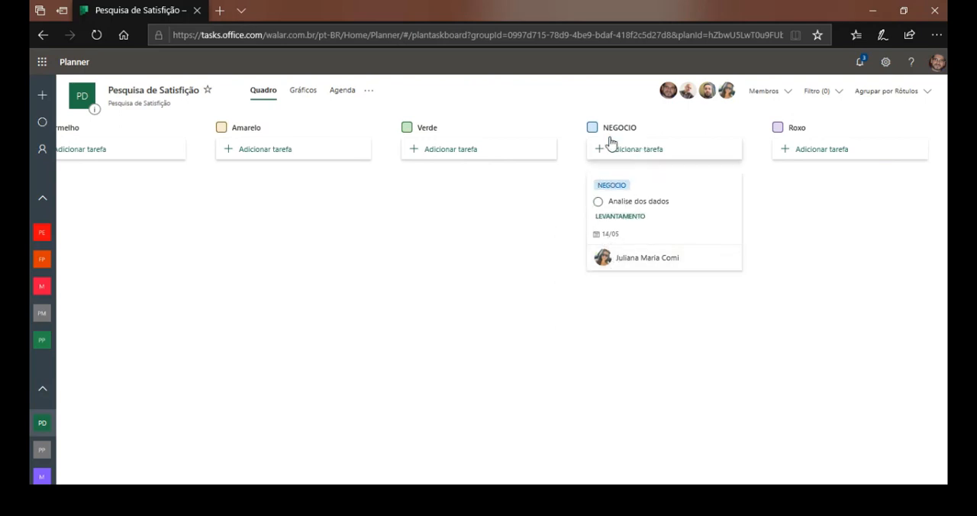
{"action": "scroll", "coordinate": [159, 264], "scroll_direction": "left", "scroll_amount": 5}
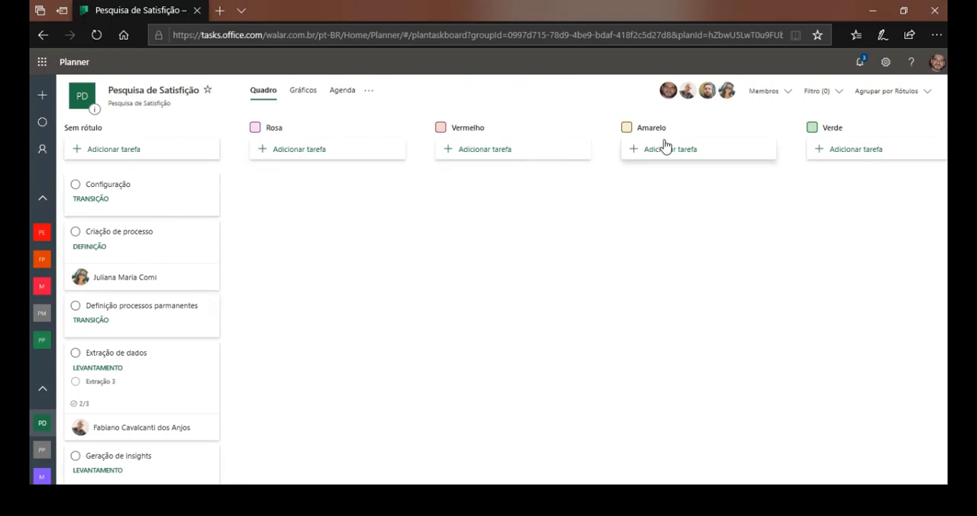
{"action": "left_click", "coordinate": [921, 97]}
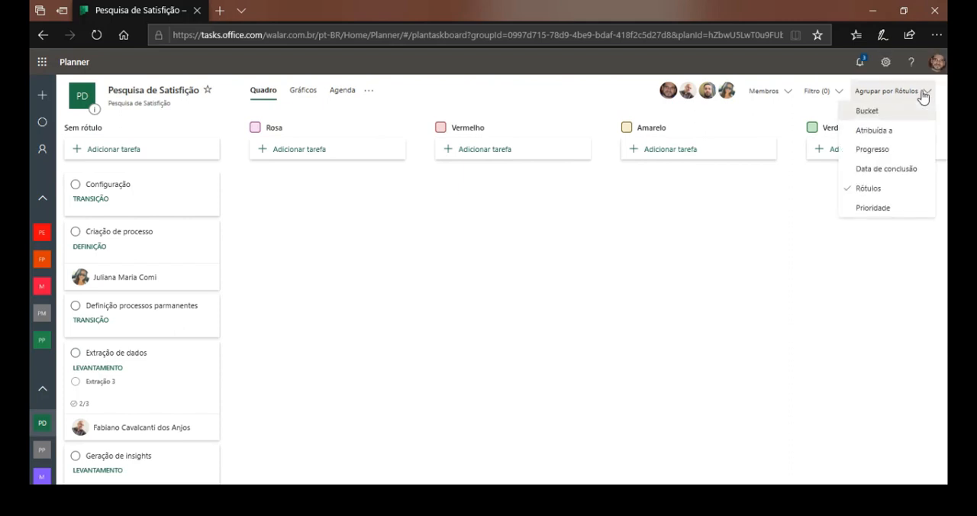
{"action": "left_click", "coordinate": [870, 209]}
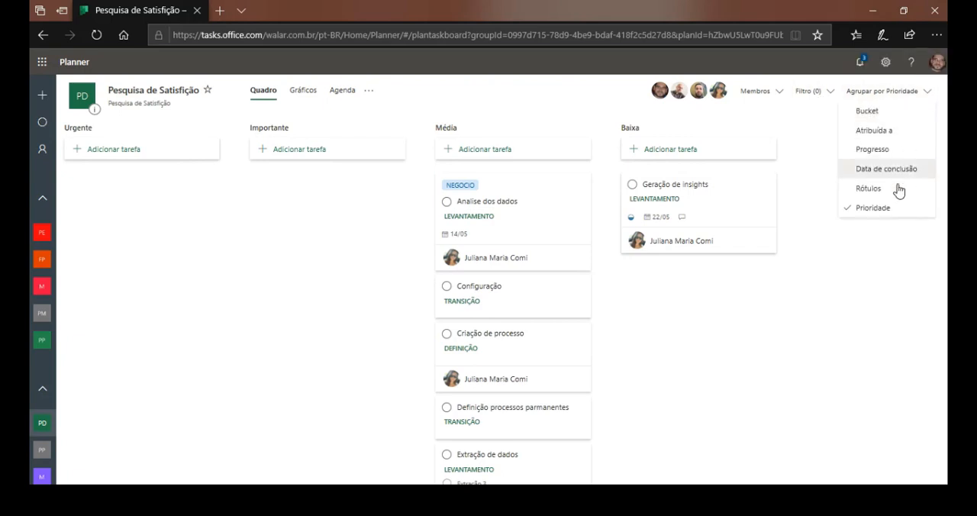
Try filtering the tasks by the Amanhã deadline and by two assigned members, and clear all the filters.
{"action": "left_click", "coordinate": [806, 92]}
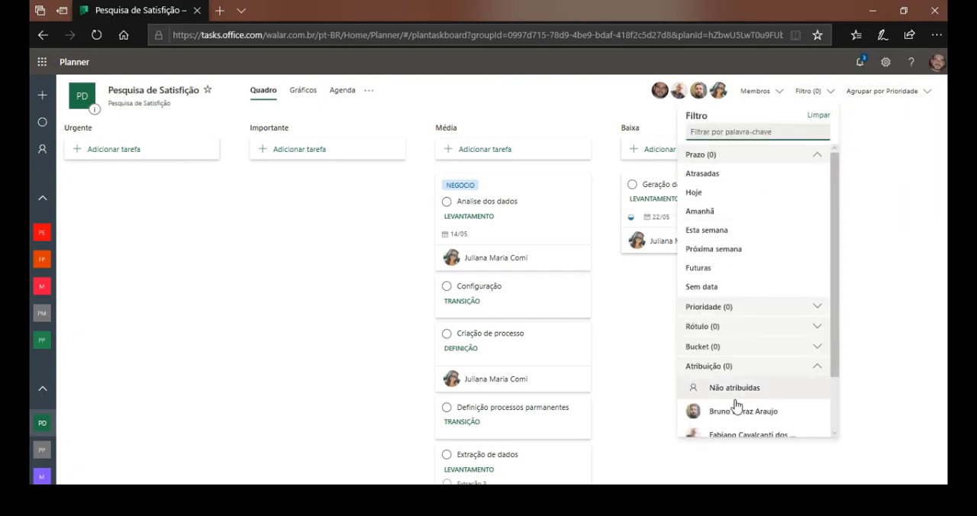
{"action": "left_click", "coordinate": [735, 213]}
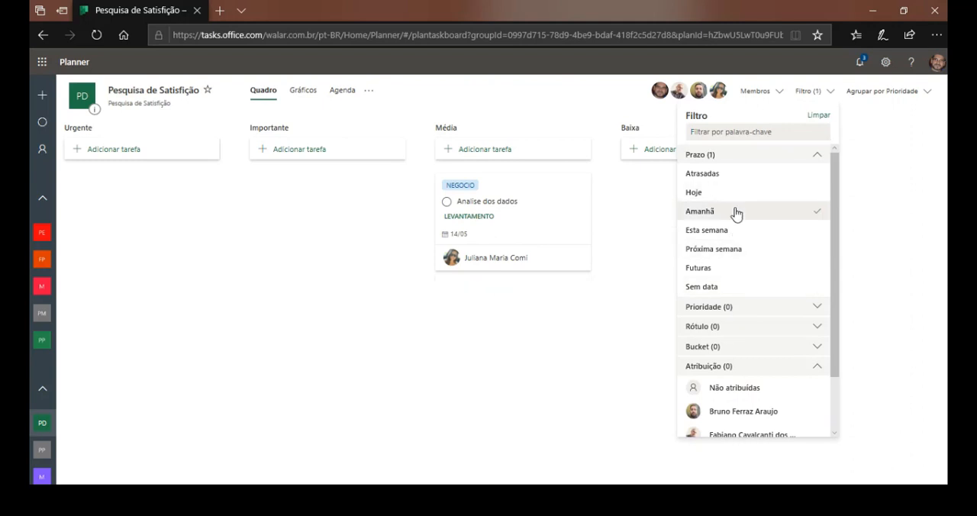
{"action": "left_click", "coordinate": [485, 404]}
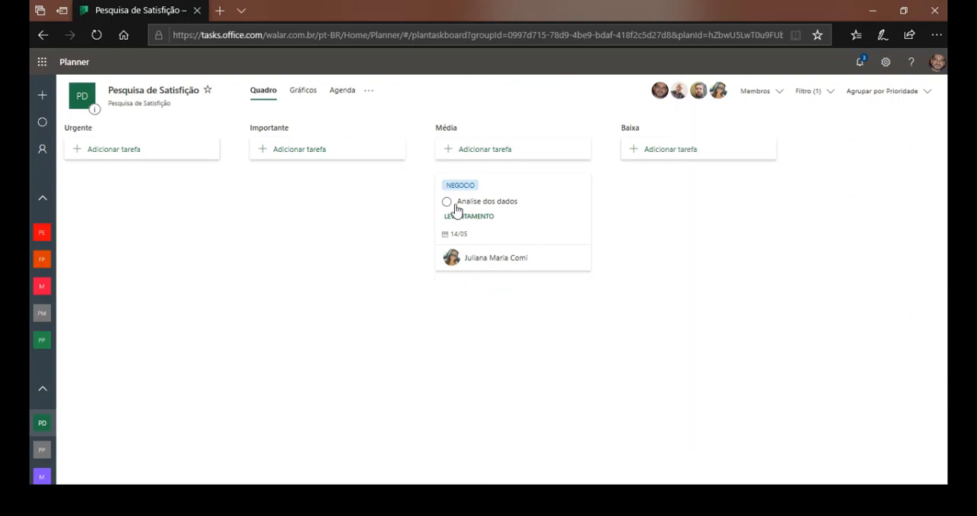
{"action": "left_click", "coordinate": [817, 91]}
{"action": "scroll", "coordinate": [718, 333], "scroll_direction": "down", "scroll_amount": 2}
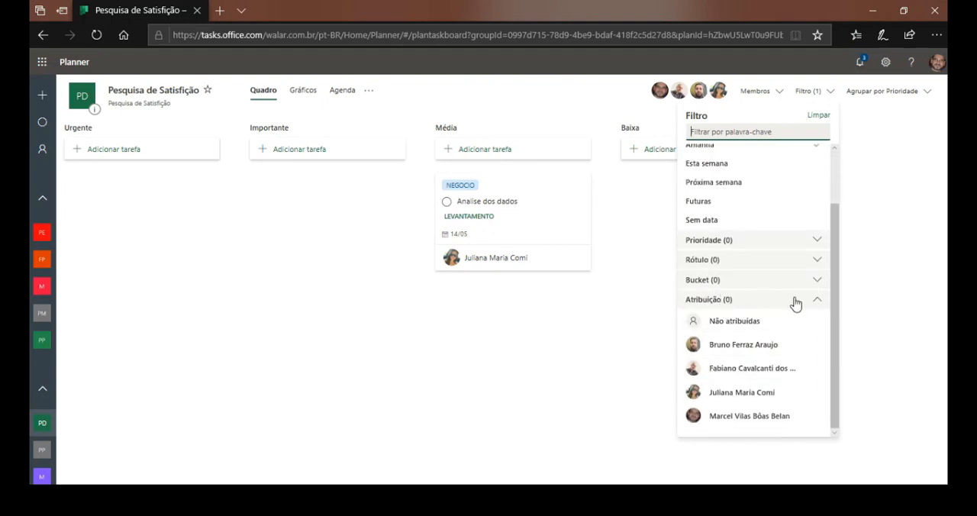
{"action": "left_click", "coordinate": [732, 348]}
{"action": "left_click", "coordinate": [742, 371]}
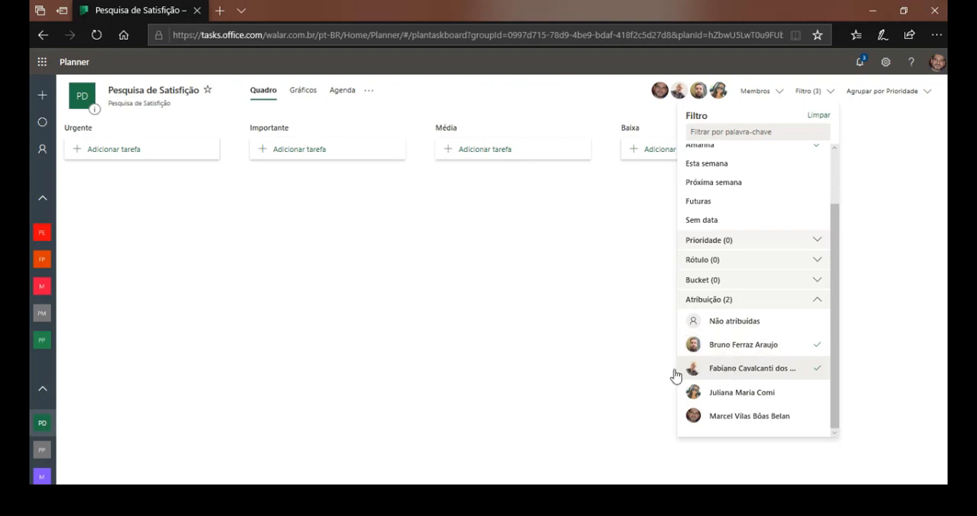
{"action": "left_click", "coordinate": [617, 294]}
{"action": "left_click", "coordinate": [815, 92]}
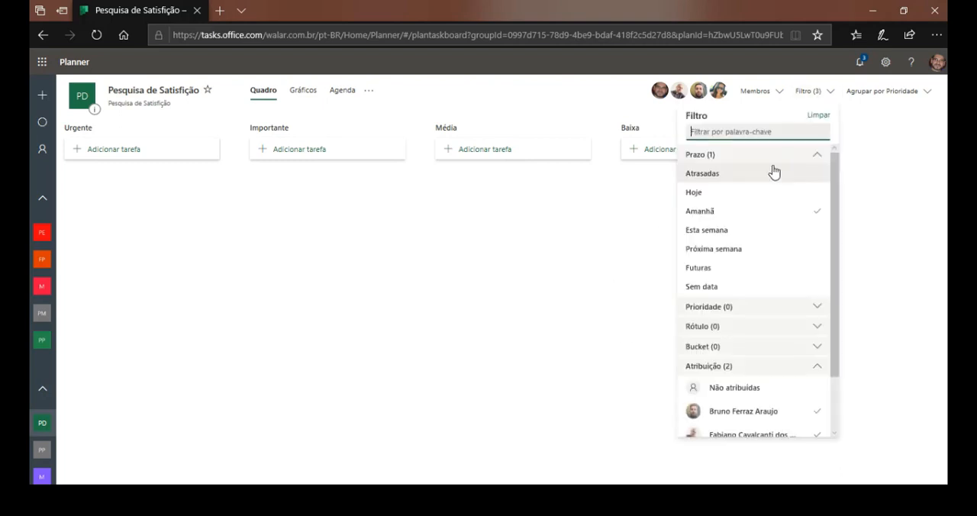
{"action": "left_click", "coordinate": [820, 116]}
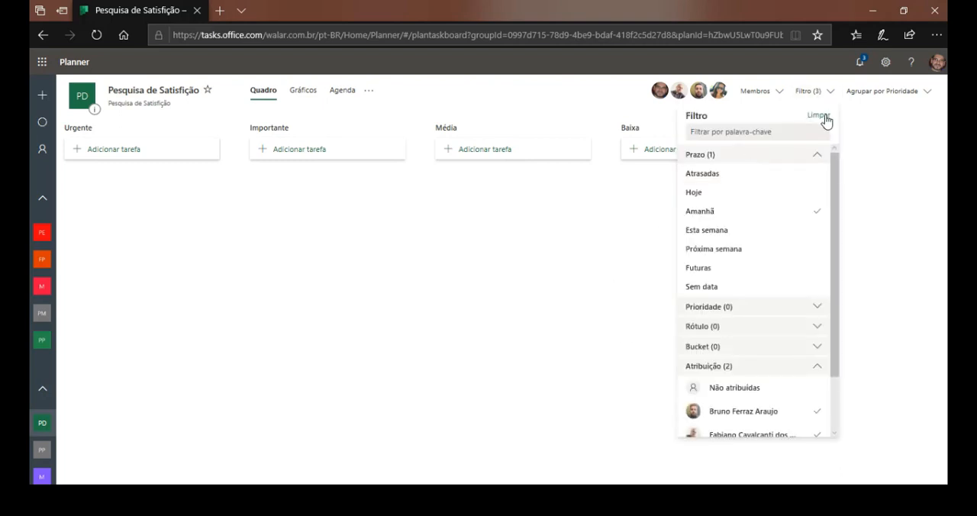
Review the plan's charts for status, bucket, priority and members, and view its monthly Agenda.
{"action": "left_click", "coordinate": [779, 93]}
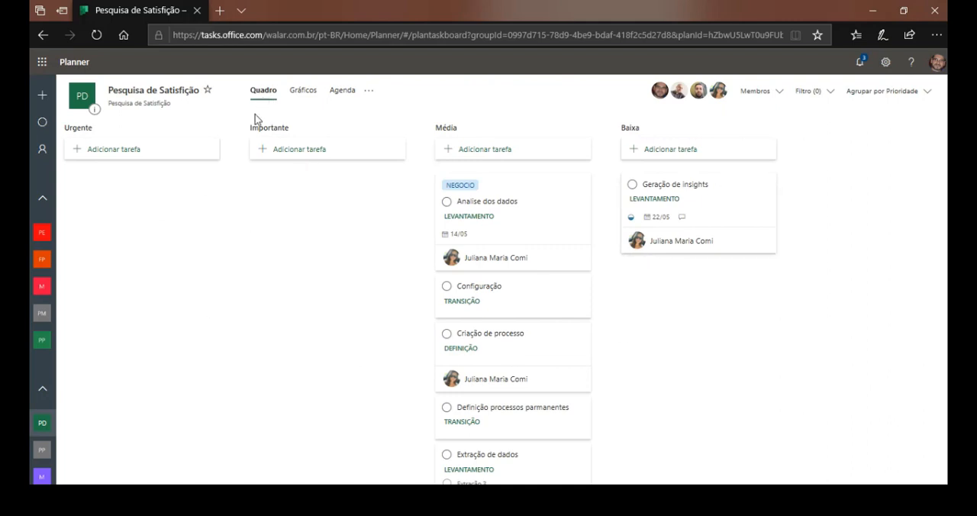
{"action": "left_click", "coordinate": [303, 96]}
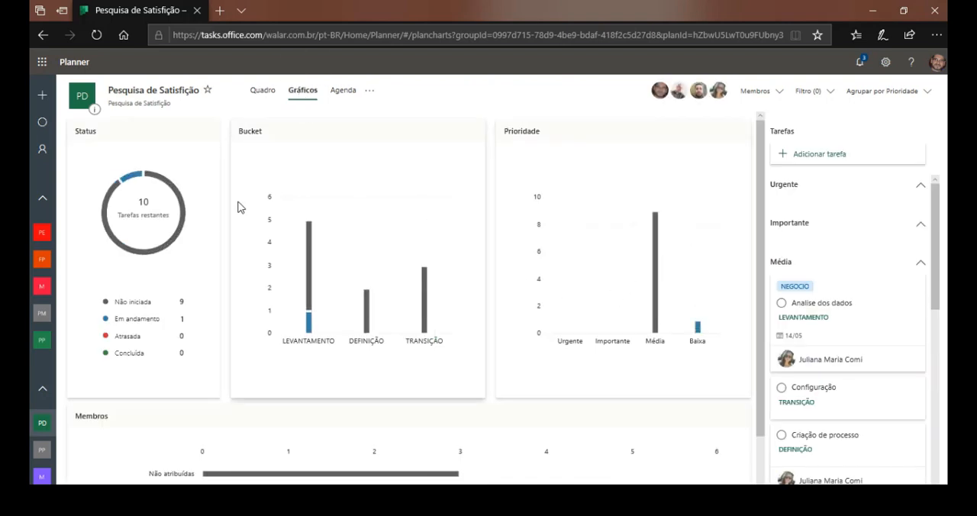
{"action": "scroll", "coordinate": [238, 207], "scroll_direction": "down", "scroll_amount": 1}
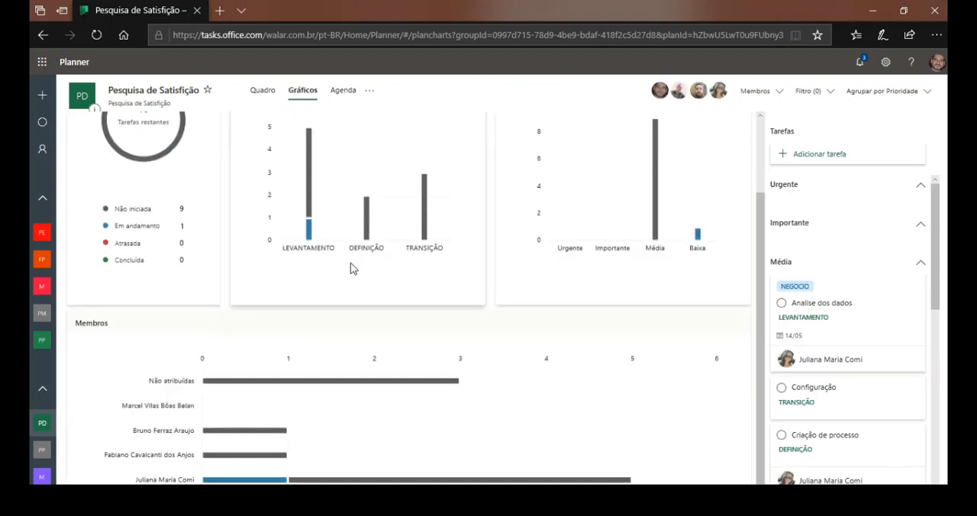
{"action": "scroll", "coordinate": [350, 268], "scroll_direction": "up", "scroll_amount": 1}
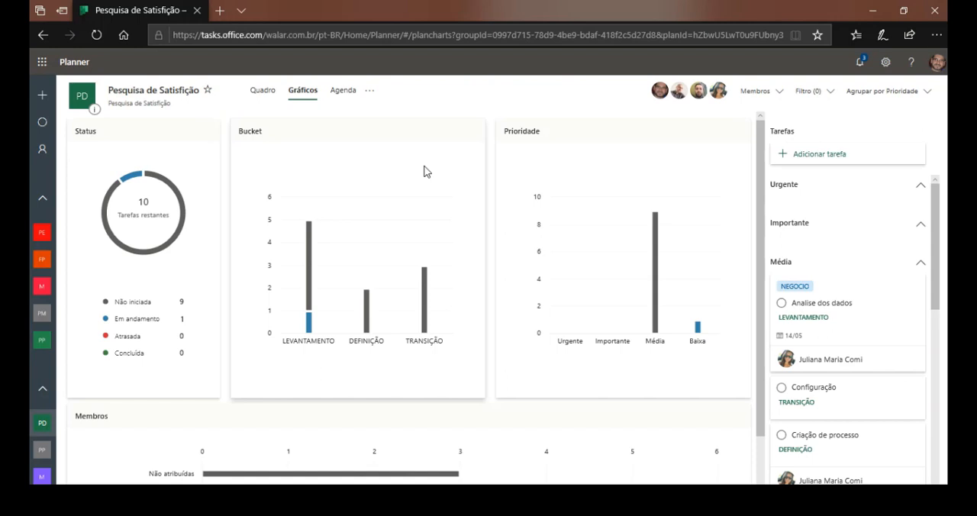
{"action": "left_click", "coordinate": [348, 93]}
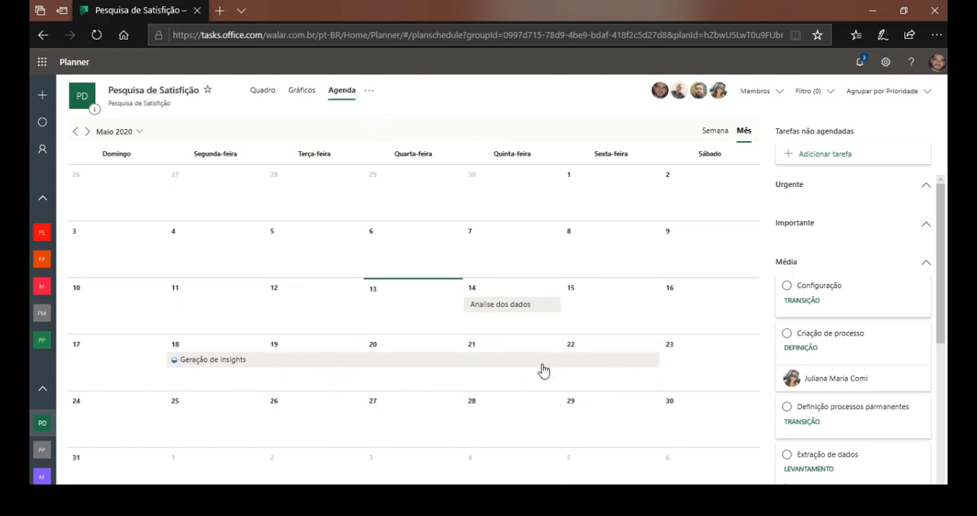
Open the plan's group conversation in Outlook and locate Pesquisa de Satisfição in the full list of groups.
{"action": "left_click", "coordinate": [370, 91]}
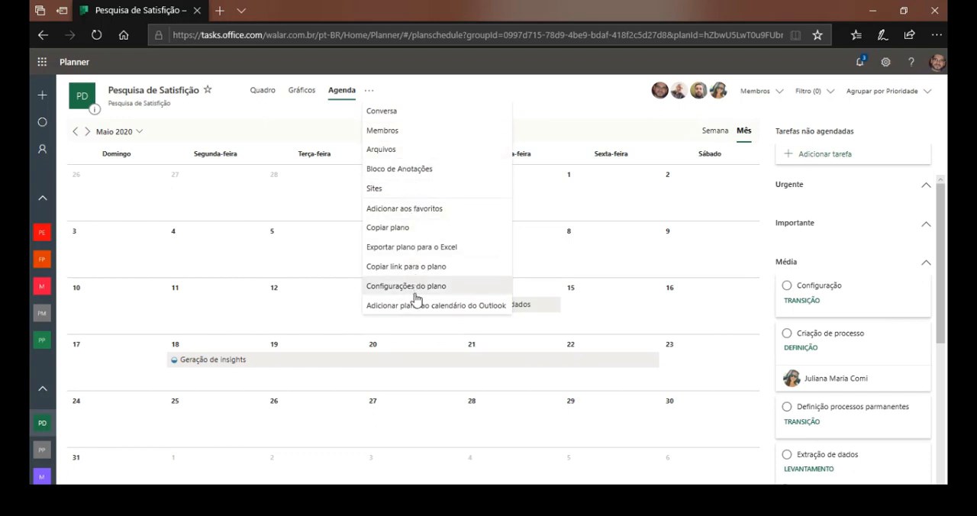
{"action": "left_click", "coordinate": [399, 112]}
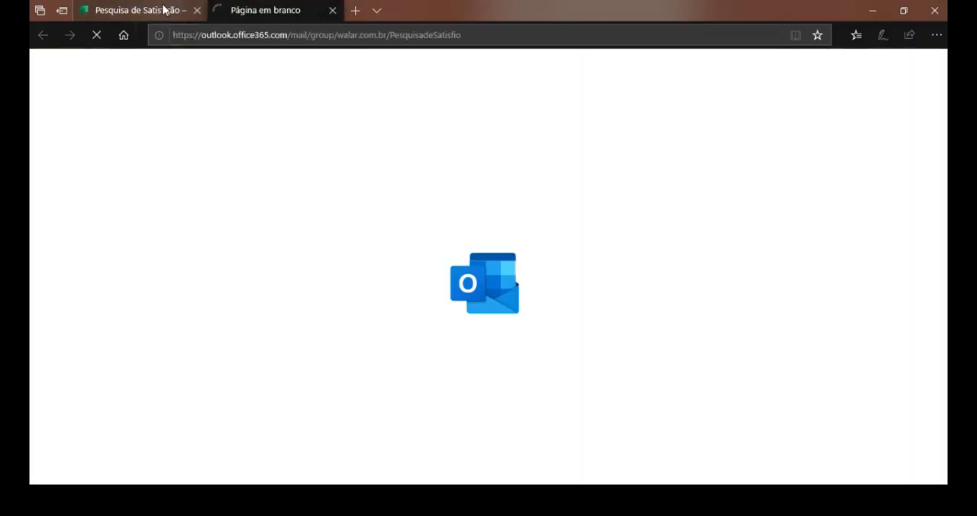
{"action": "mouse_move", "coordinate": [163, 9]}
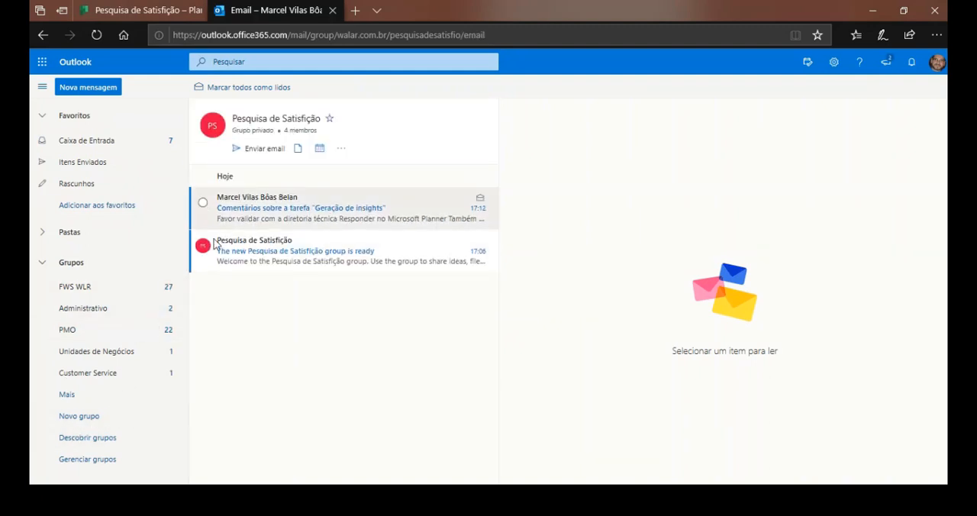
{"action": "left_click", "coordinate": [66, 394]}
{"action": "scroll", "coordinate": [61, 397], "scroll_direction": "down", "scroll_amount": 5}
{"action": "scroll", "coordinate": [106, 244], "scroll_direction": "down", "scroll_amount": 4}
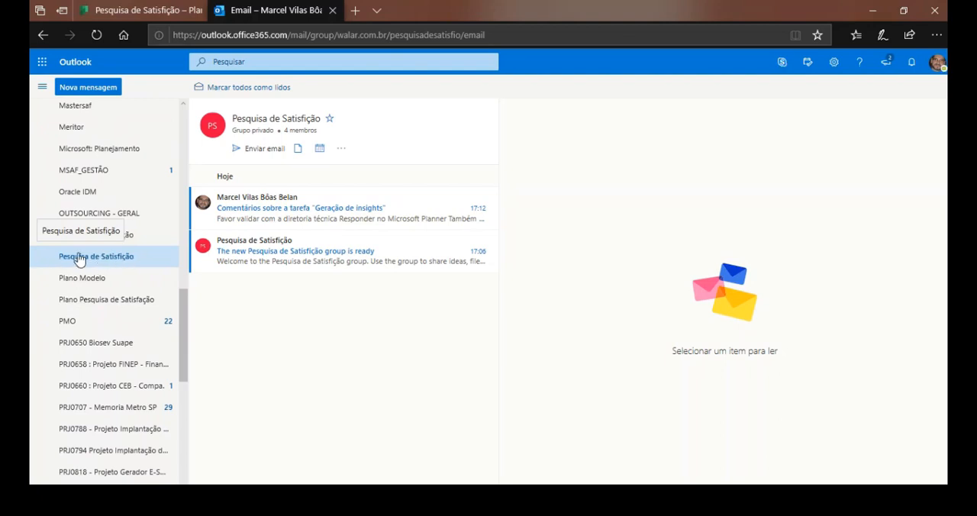
Read the group's welcome and "Geração de insights" comment messages, and check the task through the comment's Planner reply link.
{"action": "left_click", "coordinate": [312, 265]}
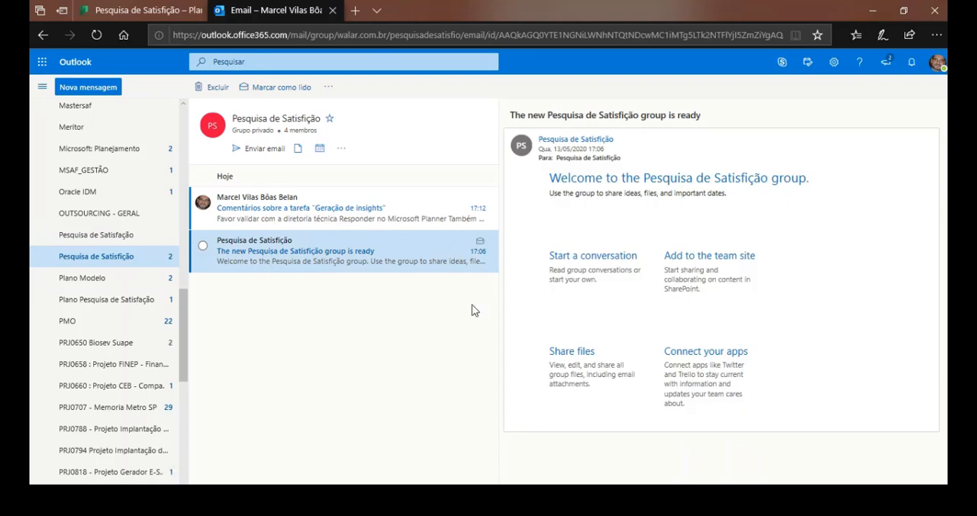
{"action": "left_click", "coordinate": [305, 217]}
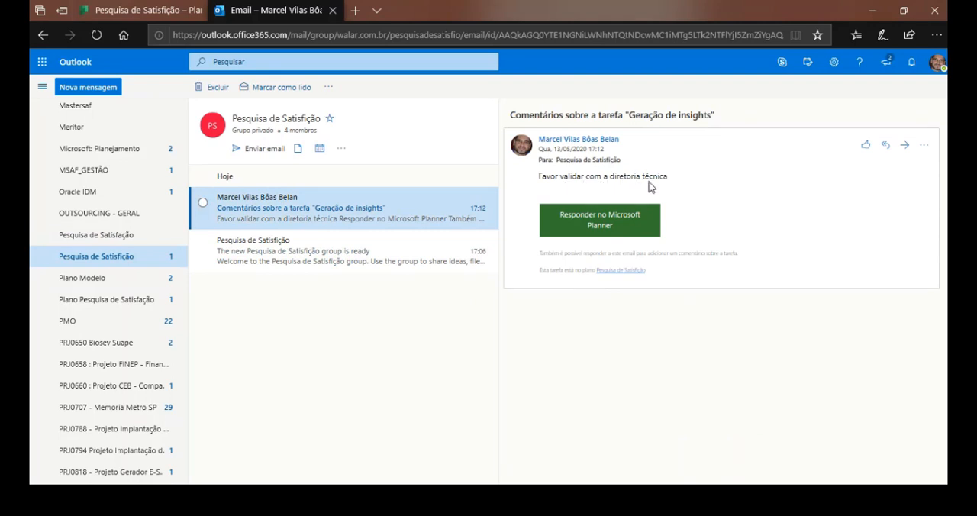
{"action": "left_click", "coordinate": [603, 229]}
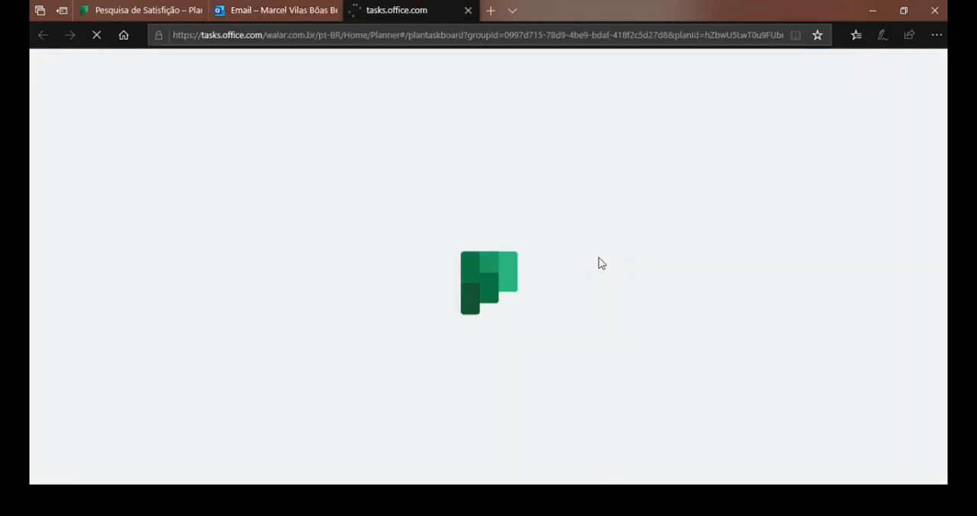
{"action": "left_click", "coordinate": [262, 7]}
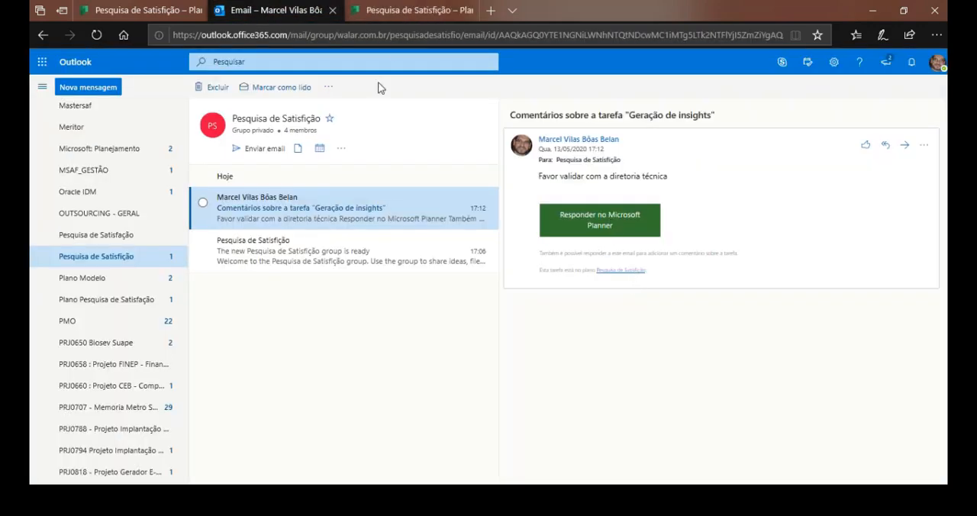
{"action": "left_click", "coordinate": [397, 9]}
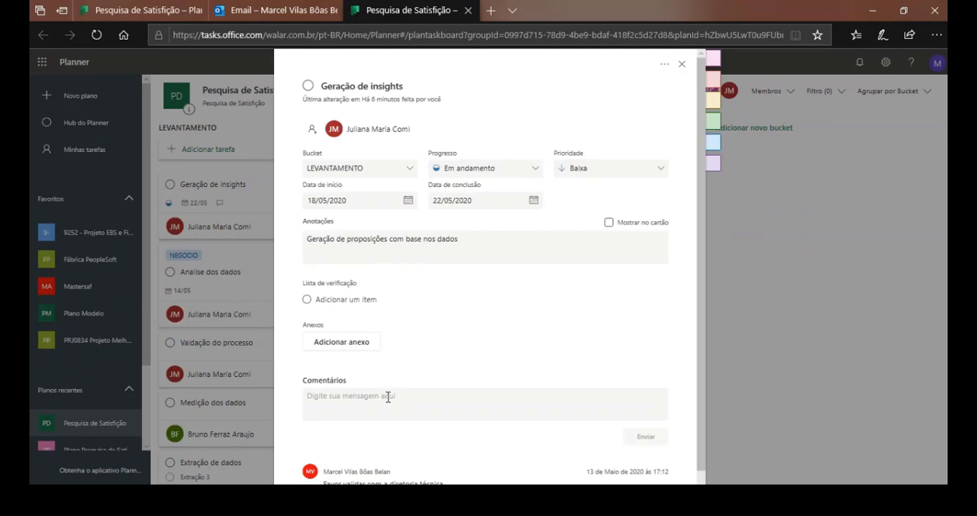
{"action": "left_click", "coordinate": [468, 10]}
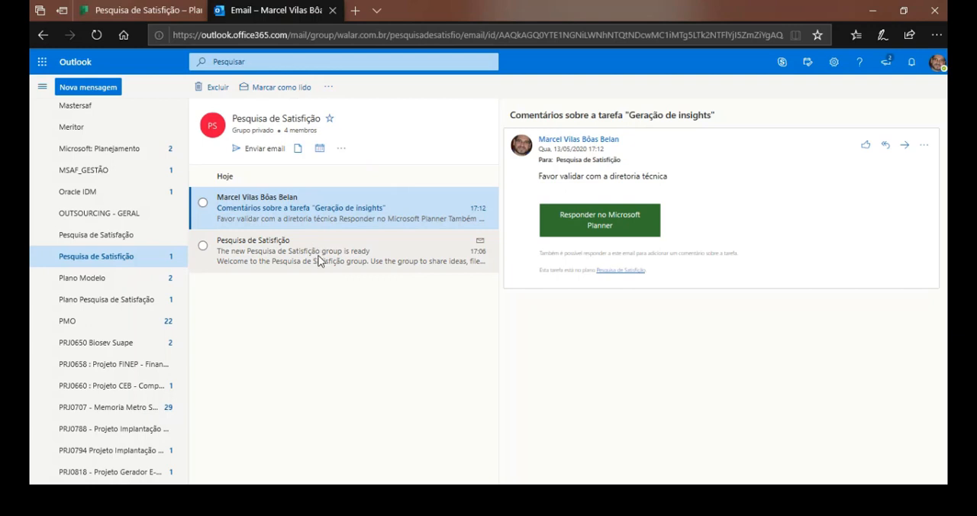
{"action": "double_click", "coordinate": [328, 218]}
{"action": "left_click_drag", "start_coordinate": [356, 29], "coordinate": [569, 74]}
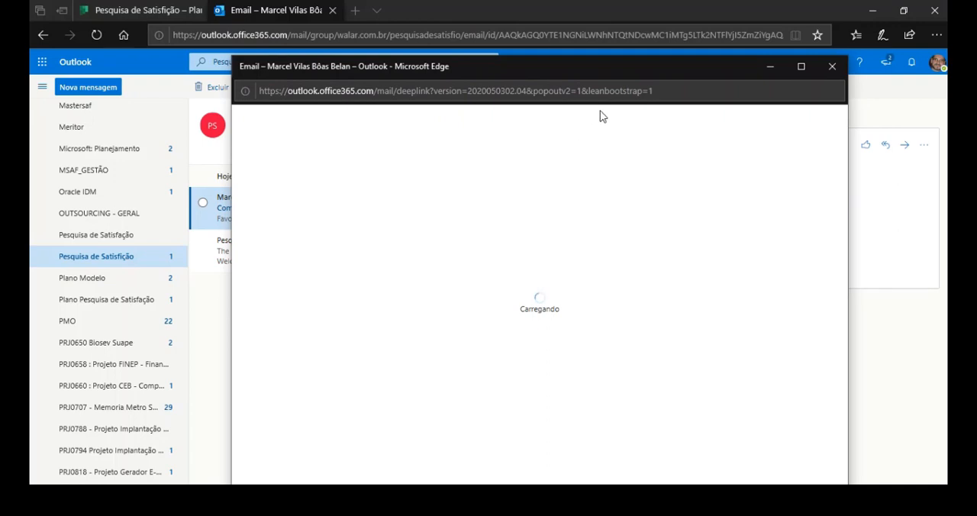
{"action": "left_click", "coordinate": [832, 67]}
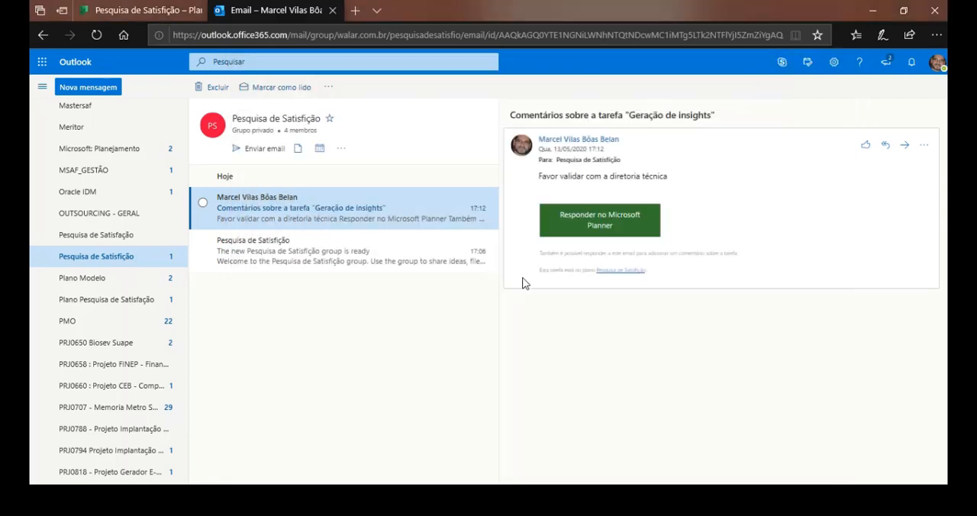
Start a new e-mail to the Pesquisa de Satisfição group from its details card and remove the person in Cc.
{"action": "left_click", "coordinate": [580, 161]}
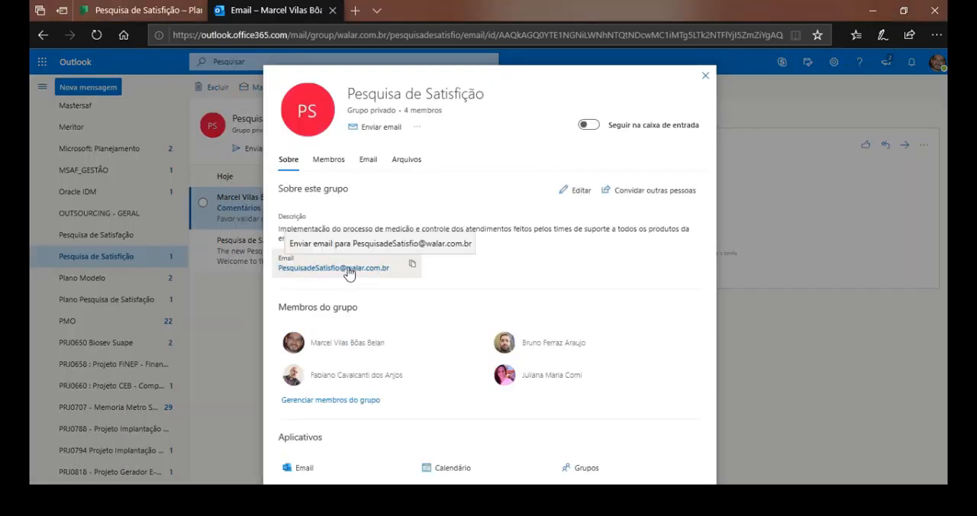
{"action": "left_click", "coordinate": [293, 271]}
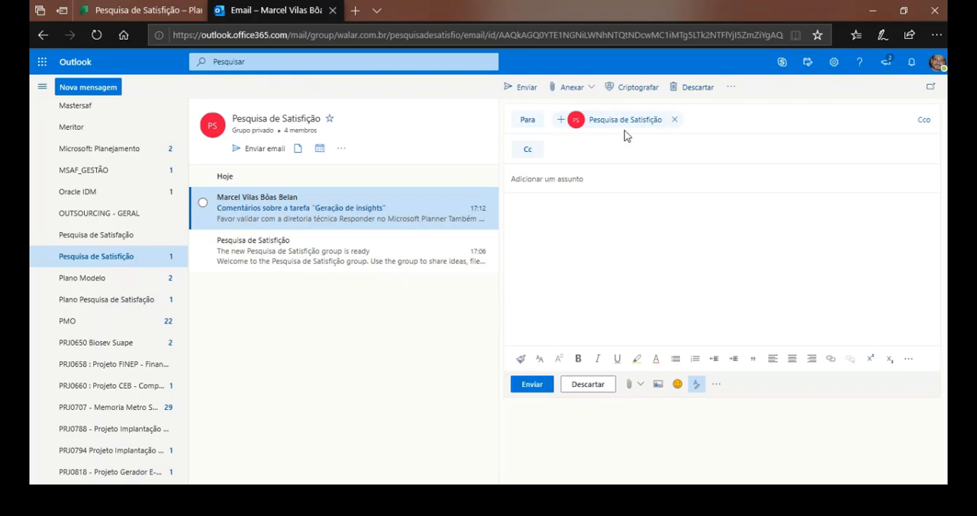
{"action": "left_click", "coordinate": [609, 188]}
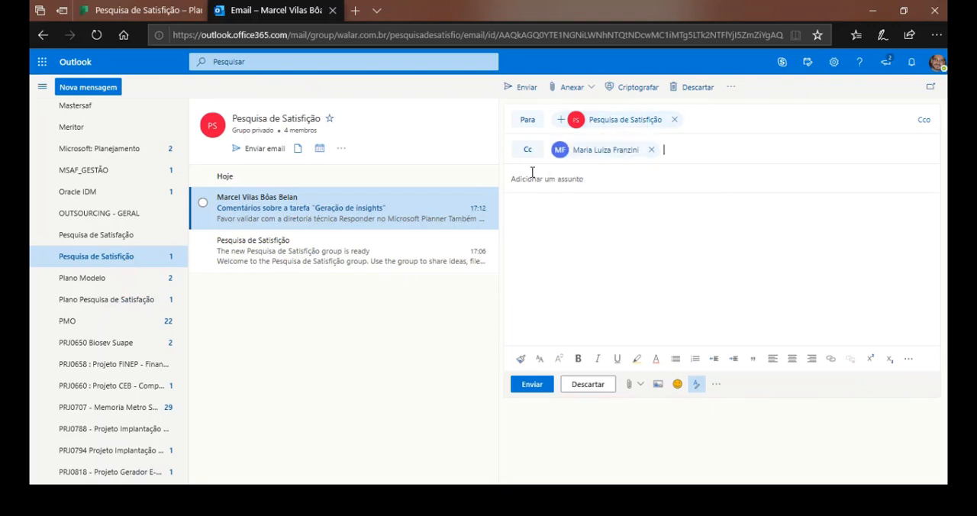
{"action": "left_click", "coordinate": [650, 152]}
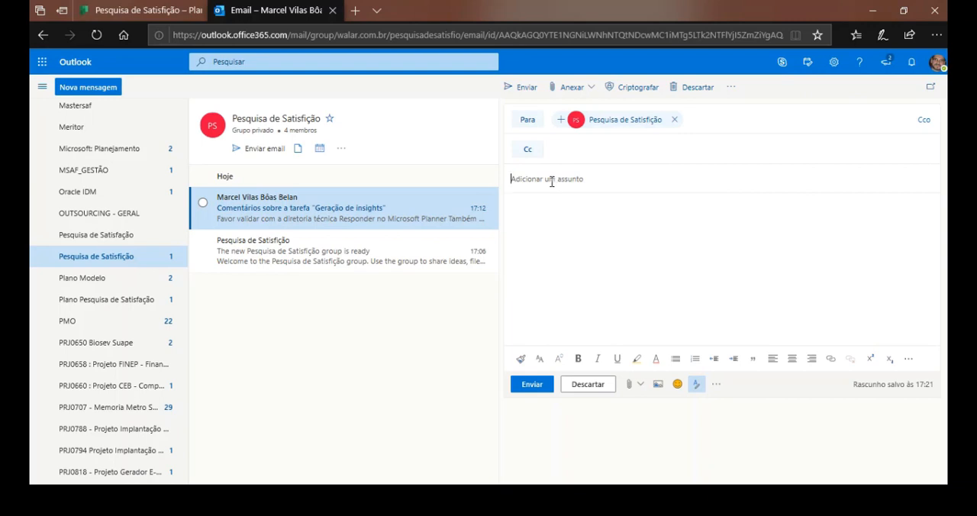
Send the group e-mail with the subject "BOAS VINDAS!" and the text "Kick-off!", and open the sent message.
{"action": "type", "text": "bo"}
{"action": "key", "text": "BackSpace"}
{"action": "key", "text": "BackSpace"}
{"action": "type", "text": "BOA"}
{"action": "left_click", "coordinate": [543, 395]}
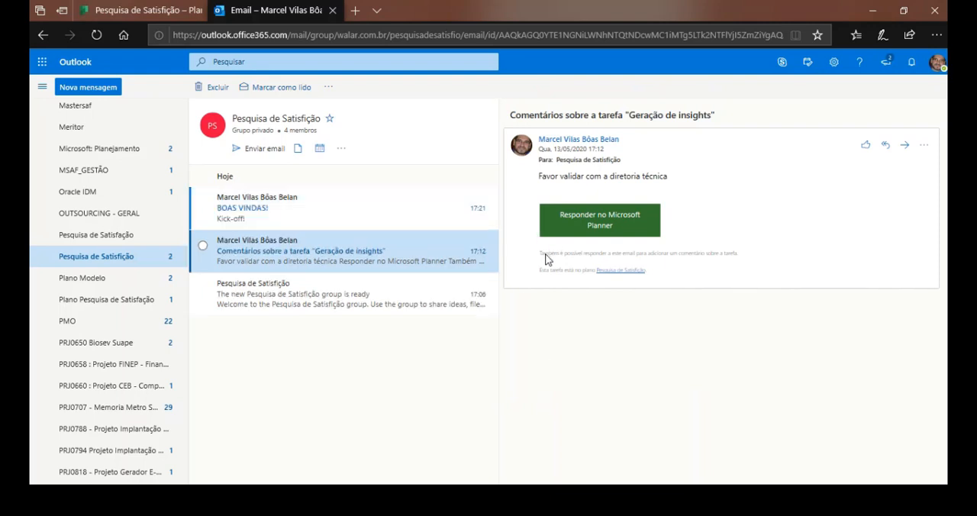
{"action": "left_click", "coordinate": [337, 203]}
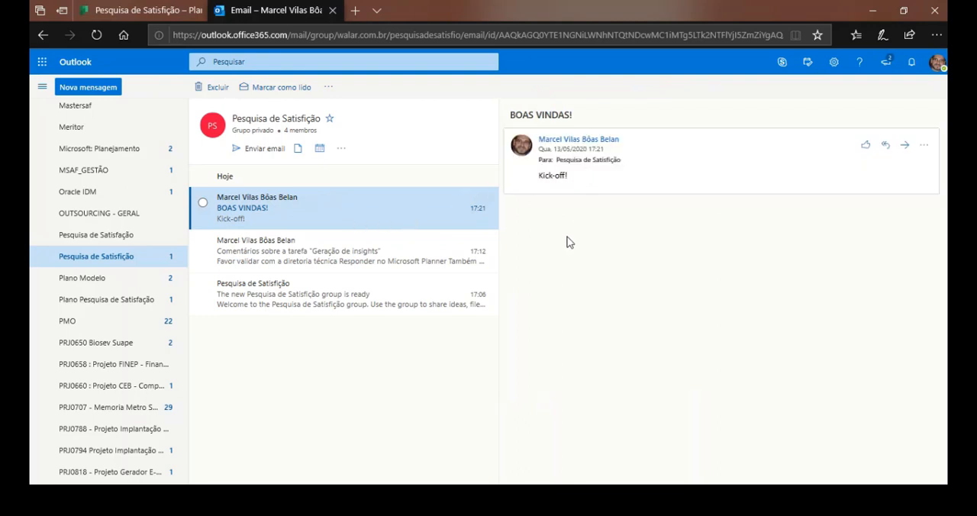
Review the plan's member list in Planner, and open the group's members page in Outlook to examine its members and linked applications.
{"action": "left_click", "coordinate": [771, 91]}
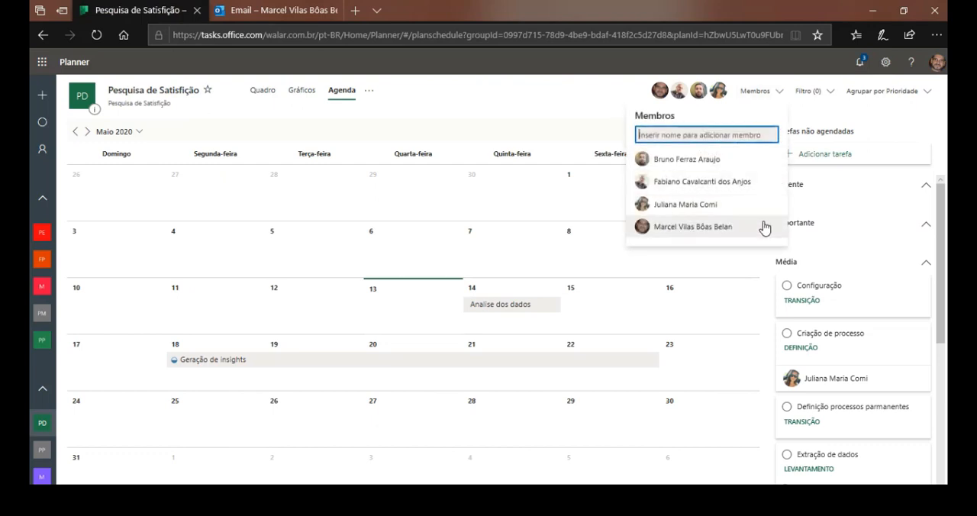
{"action": "left_click", "coordinate": [370, 92]}
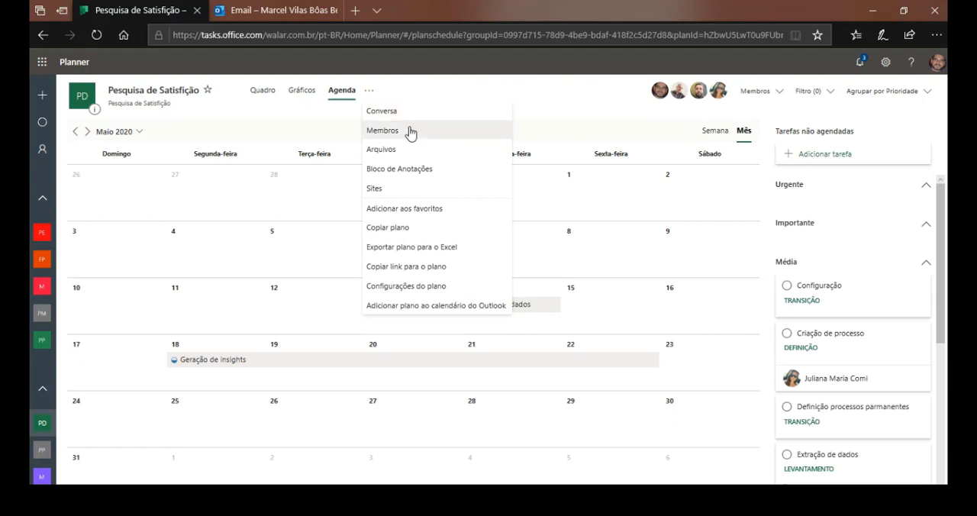
{"action": "left_click", "coordinate": [406, 134]}
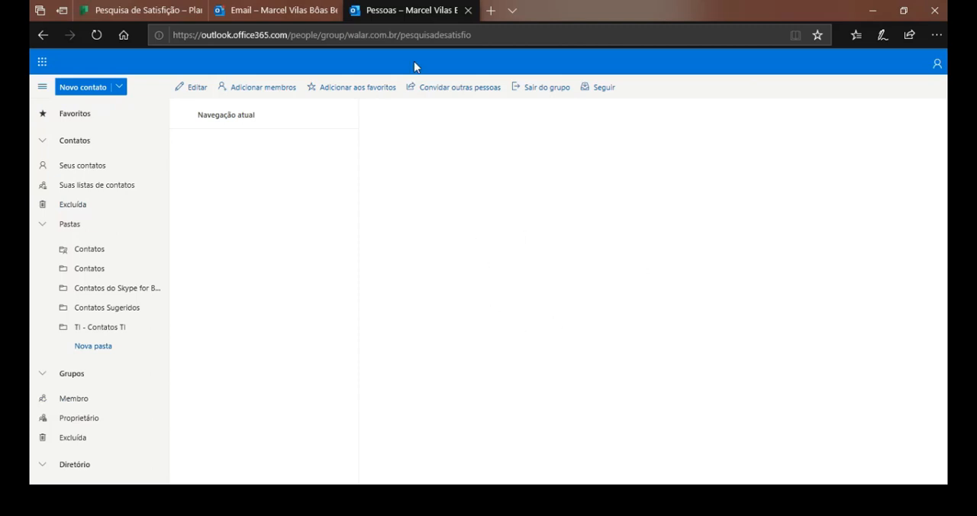
{"action": "left_click", "coordinate": [316, 10]}
{"action": "left_click", "coordinate": [399, 10]}
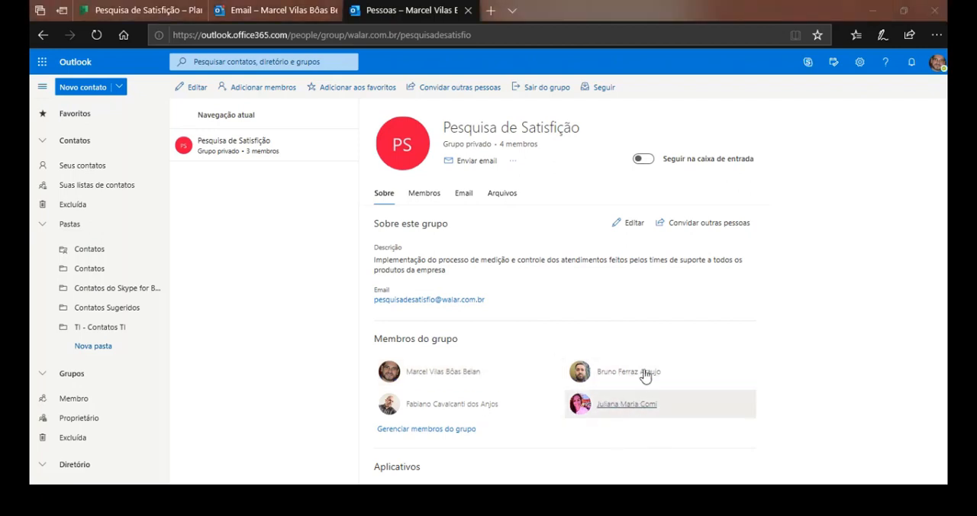
{"action": "scroll", "coordinate": [482, 394], "scroll_direction": "down", "scroll_amount": 1}
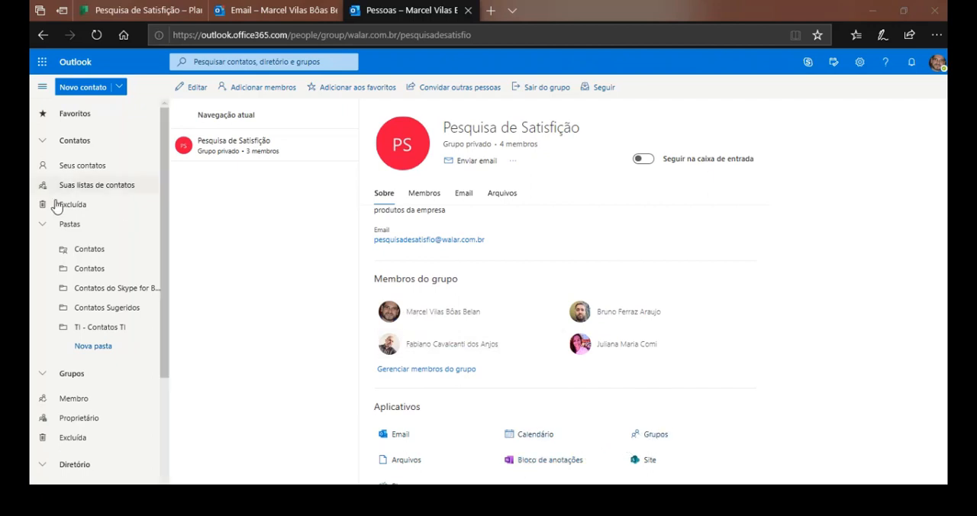
{"action": "left_click", "coordinate": [292, 6]}
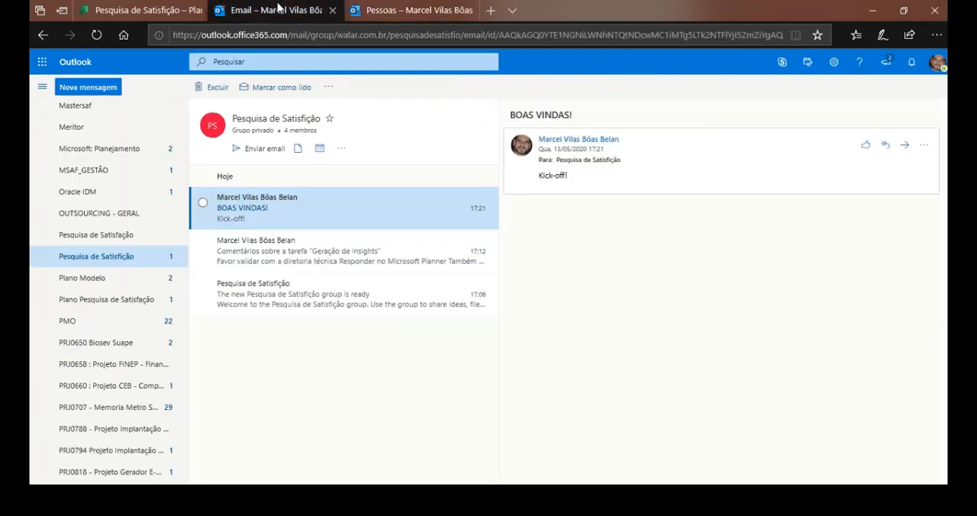
{"action": "left_click", "coordinate": [399, 7]}
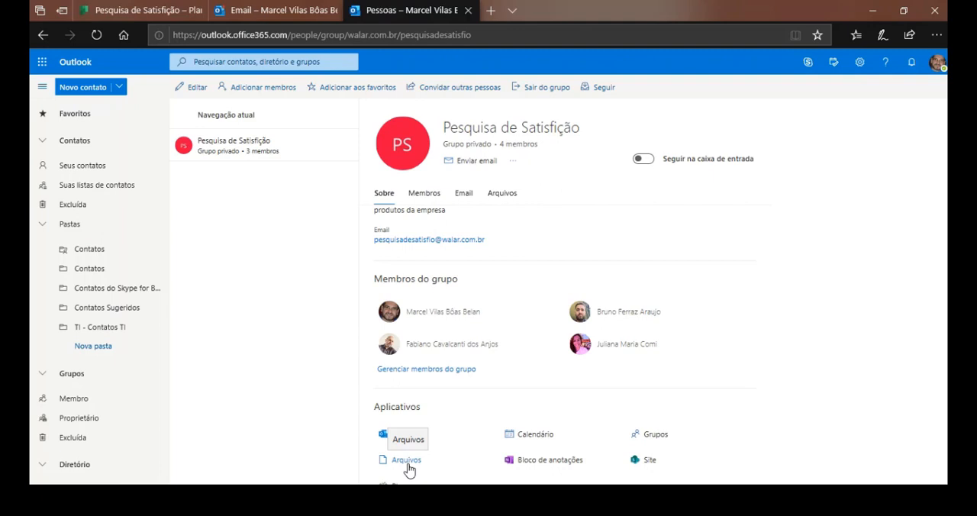
Open the group's OneNote notebook, expand the list of notebooks, and return to the group's Outlook page.
{"action": "left_click", "coordinate": [568, 460]}
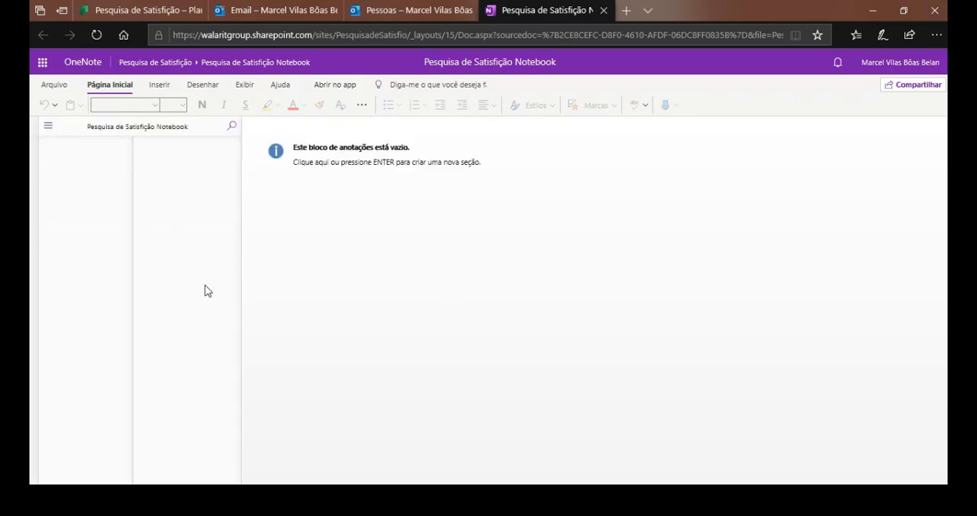
{"action": "left_click", "coordinate": [48, 126]}
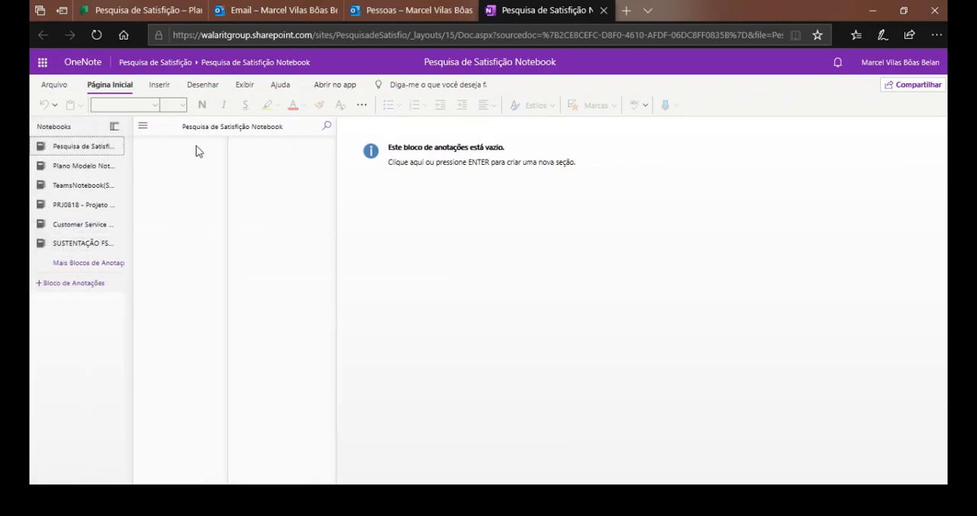
{"action": "left_click", "coordinate": [437, 11]}
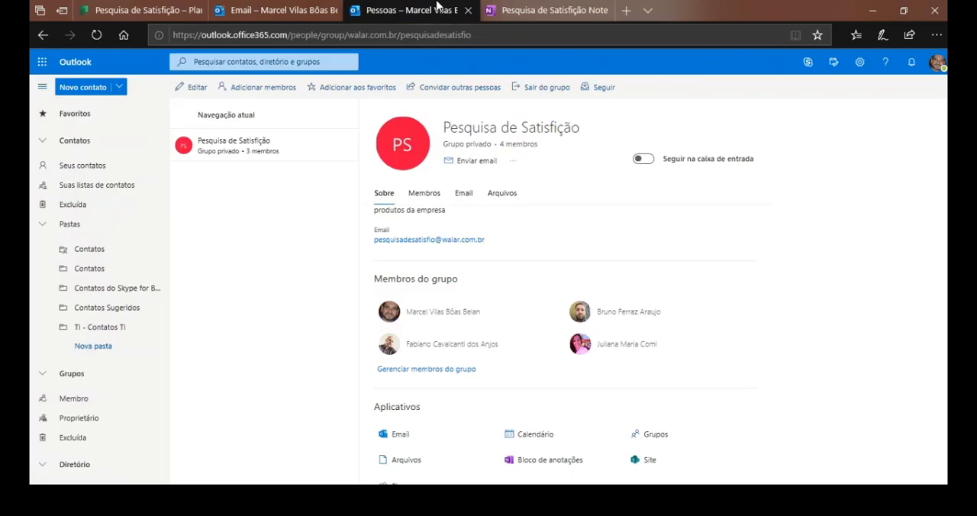
View the group's SharePoint site, and close the group page, notebook and site.
{"action": "left_click", "coordinate": [645, 462]}
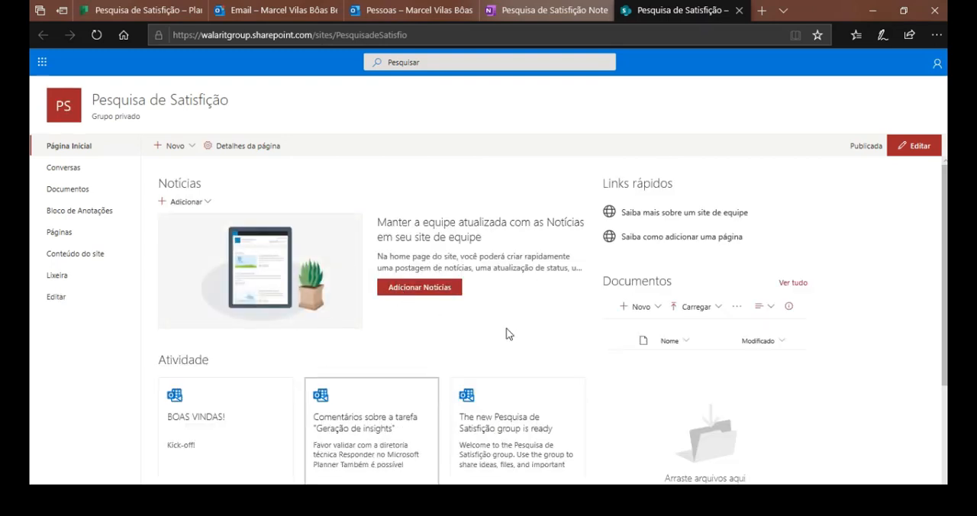
{"action": "left_click", "coordinate": [440, 11]}
{"action": "left_click", "coordinate": [468, 11]}
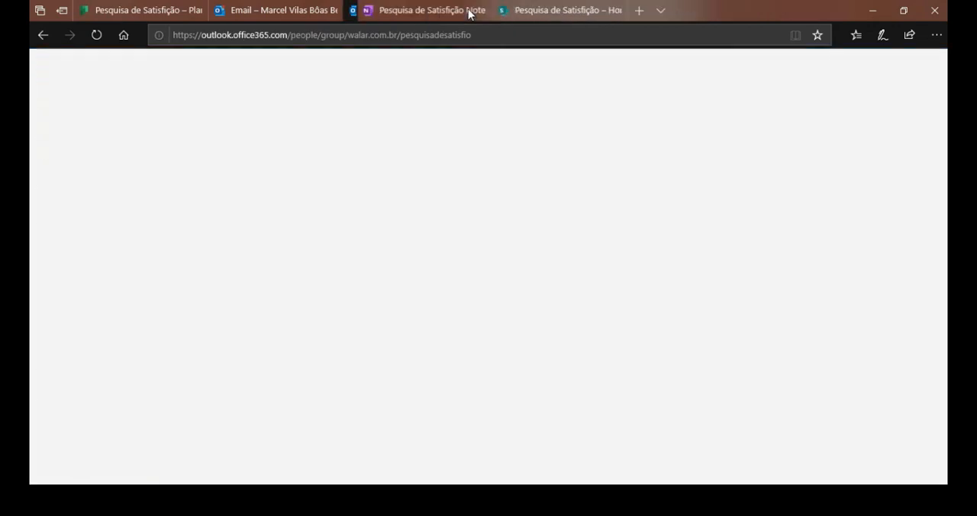
{"action": "left_click", "coordinate": [468, 11]}
{"action": "left_click", "coordinate": [468, 11]}
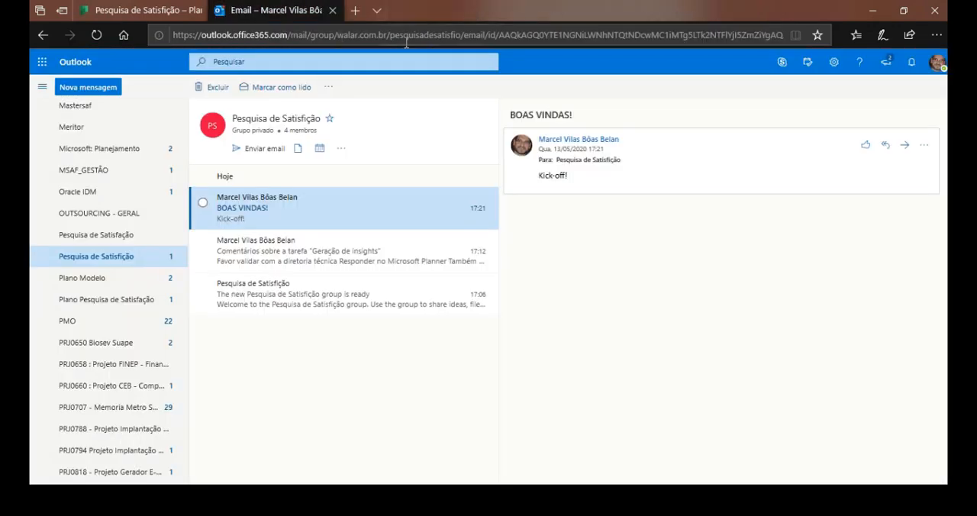
Open the plan's files in SharePoint from Planner and close the Outlook e-mail page.
{"action": "left_click", "coordinate": [166, 11]}
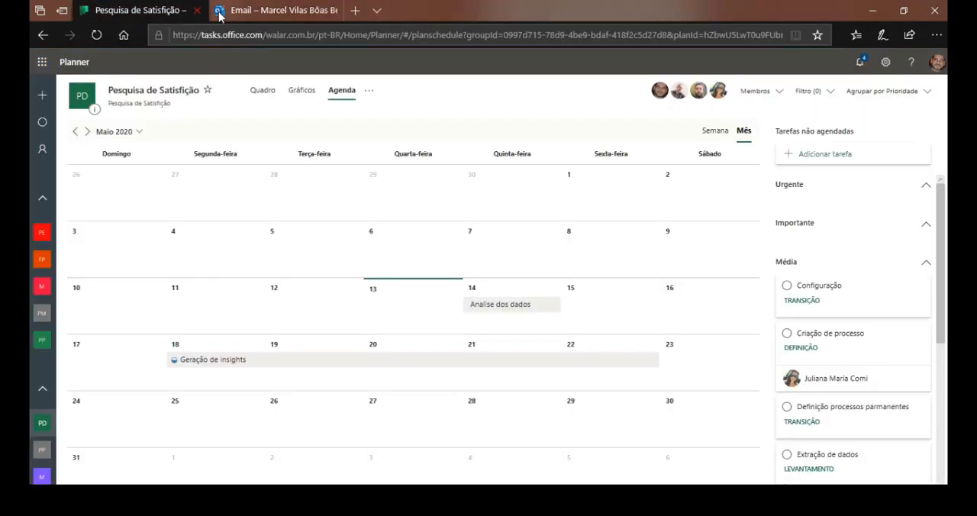
{"action": "left_click", "coordinate": [370, 90]}
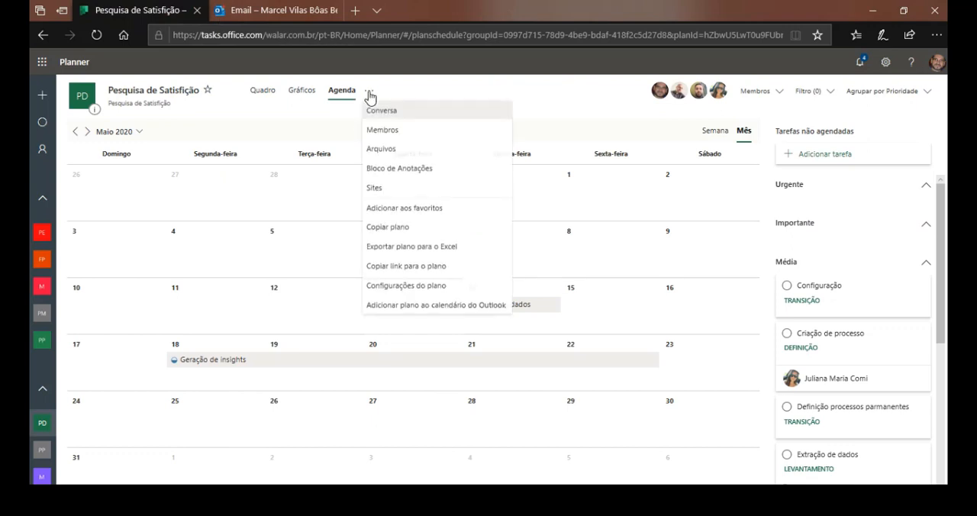
{"action": "left_click", "coordinate": [402, 150]}
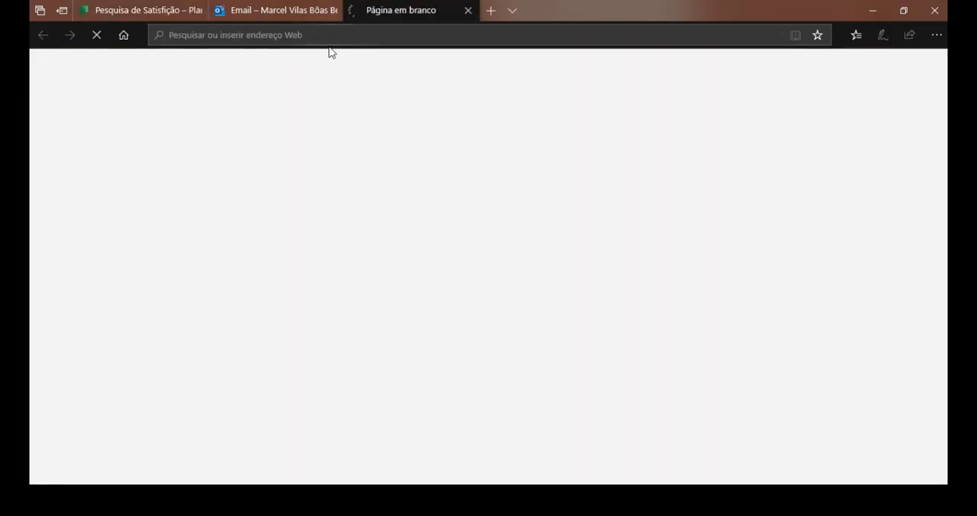
{"action": "left_click", "coordinate": [303, 15]}
{"action": "left_click", "coordinate": [333, 11]}
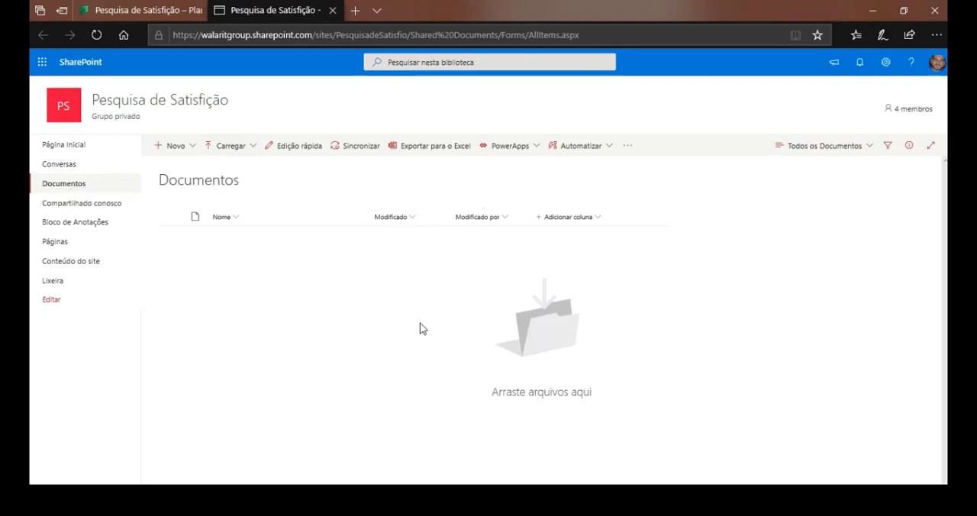
Create a folder named "LEVANTAMENTO" in the group's Documentos library.
{"action": "left_click", "coordinate": [194, 152]}
{"action": "left_click", "coordinate": [197, 168]}
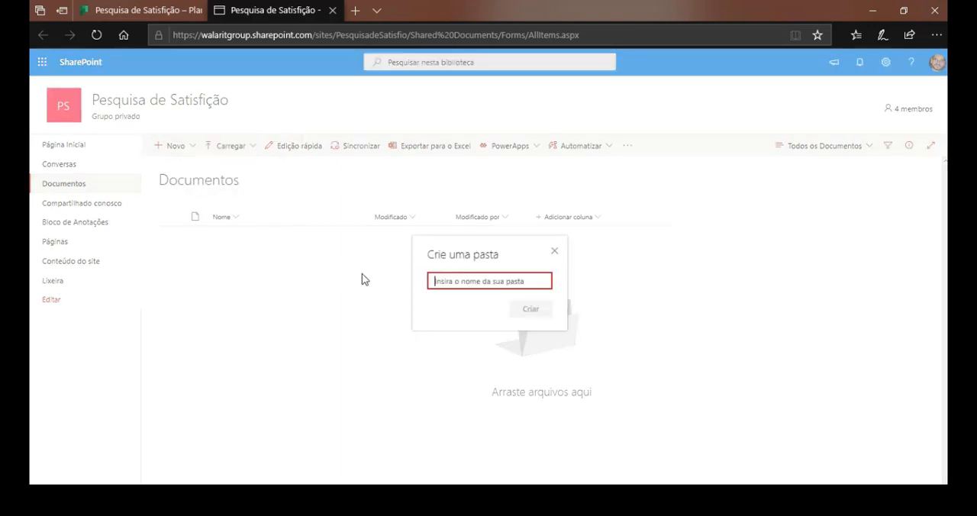
{"action": "type", "text": "LEVANTAMENTO"}
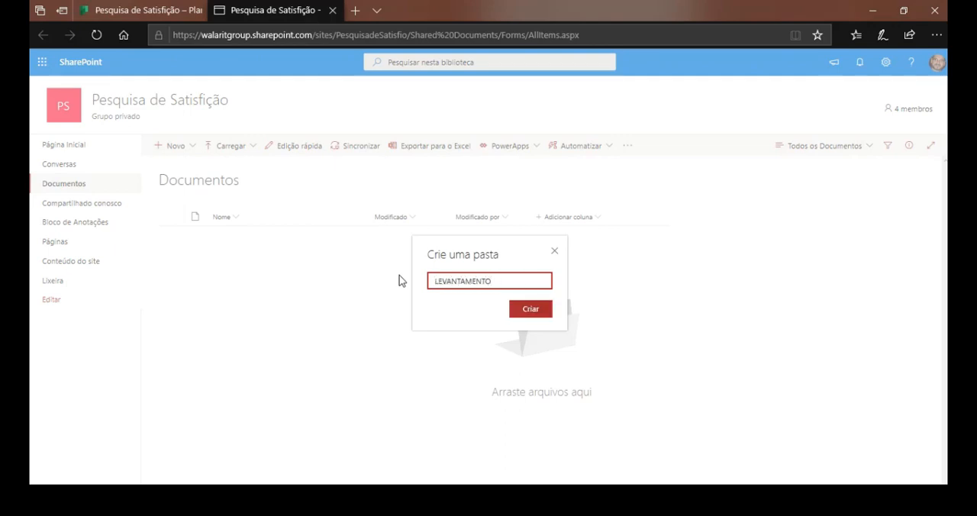
{"action": "left_click", "coordinate": [532, 308]}
Switch to the Planner board and group its tasks by Bucket to check the bucket names.
{"action": "left_click", "coordinate": [139, 9]}
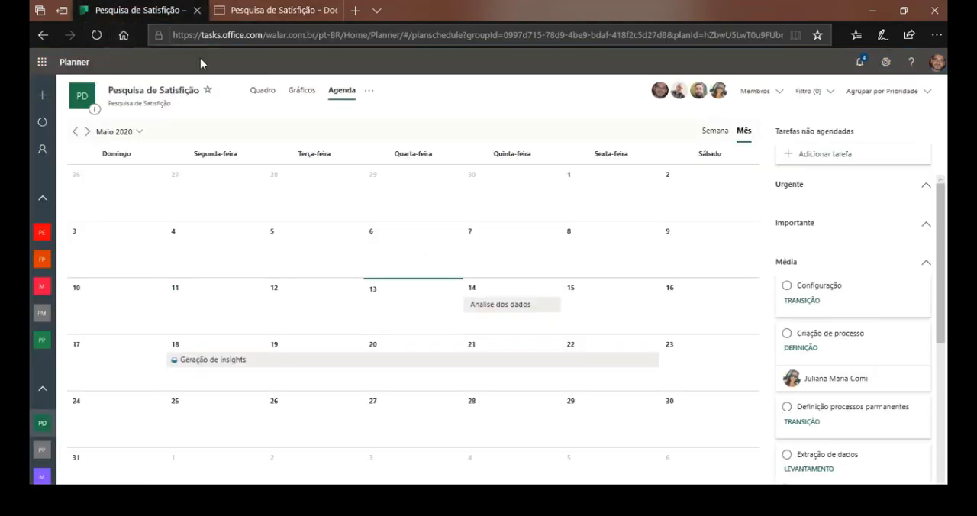
{"action": "left_click", "coordinate": [263, 93]}
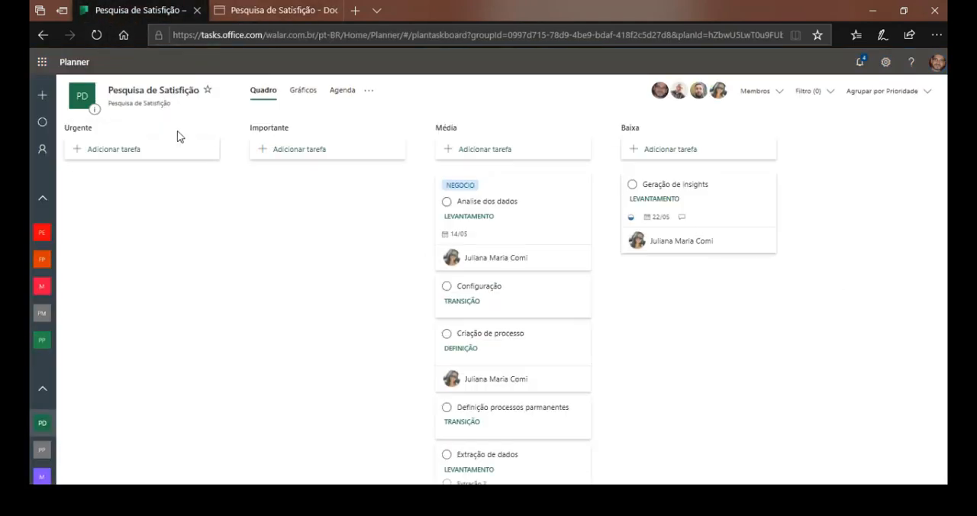
{"action": "left_click", "coordinate": [925, 93]}
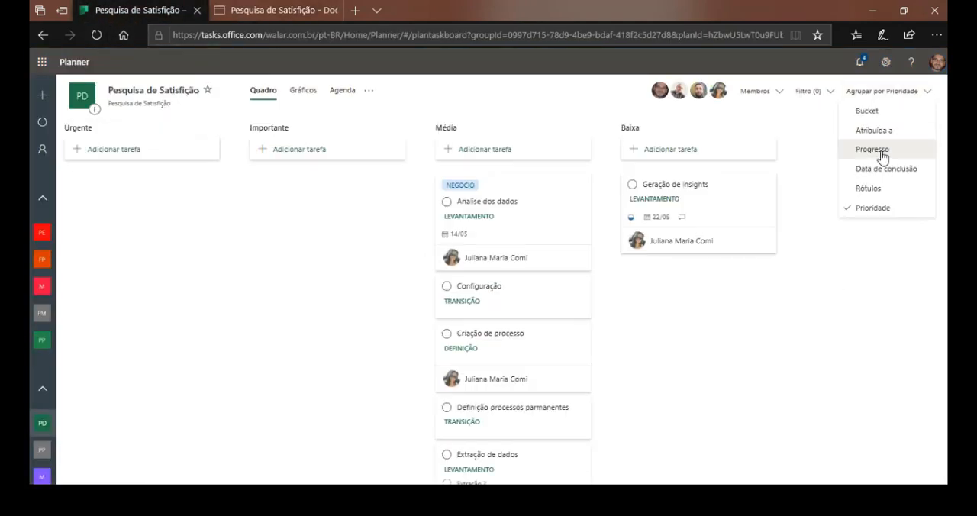
{"action": "left_click", "coordinate": [883, 116]}
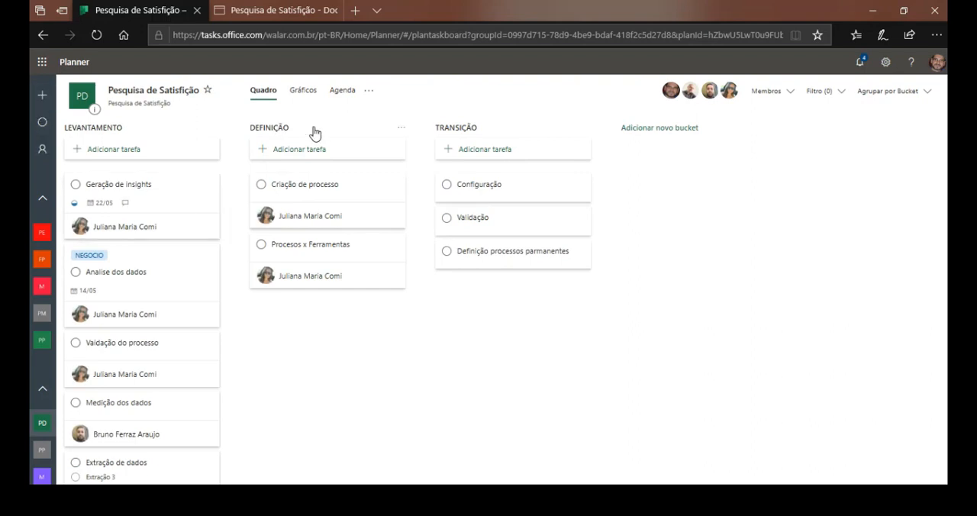
Return to the SharePoint Documentos library and create a folder named "DEFINIÇÃO".
{"action": "left_click", "coordinate": [282, 10]}
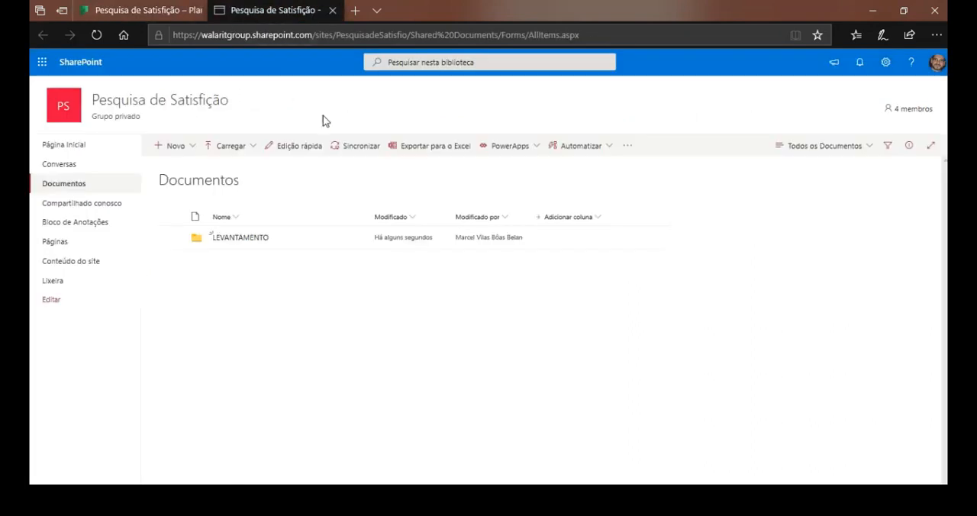
{"action": "left_click", "coordinate": [171, 145]}
{"action": "left_click", "coordinate": [192, 166]}
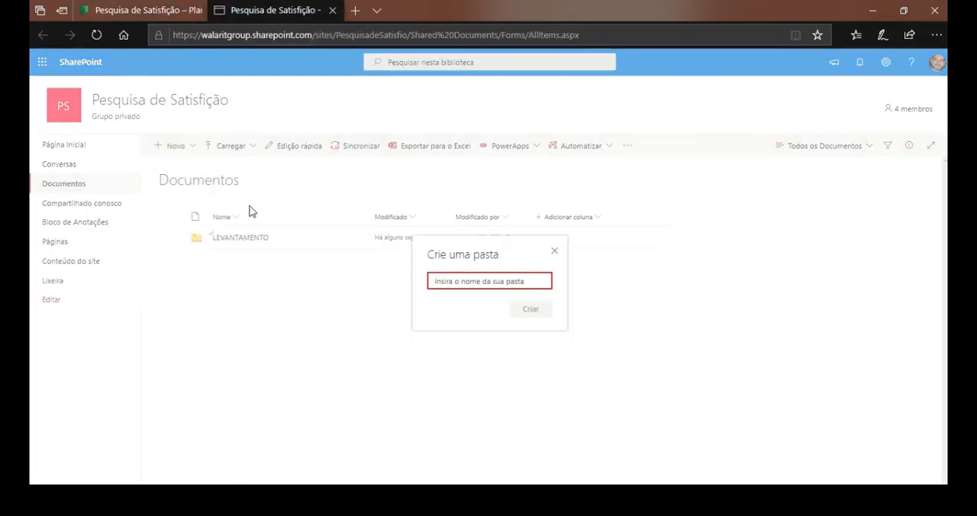
{"action": "type", "text": "DEFINIÇÃO"}
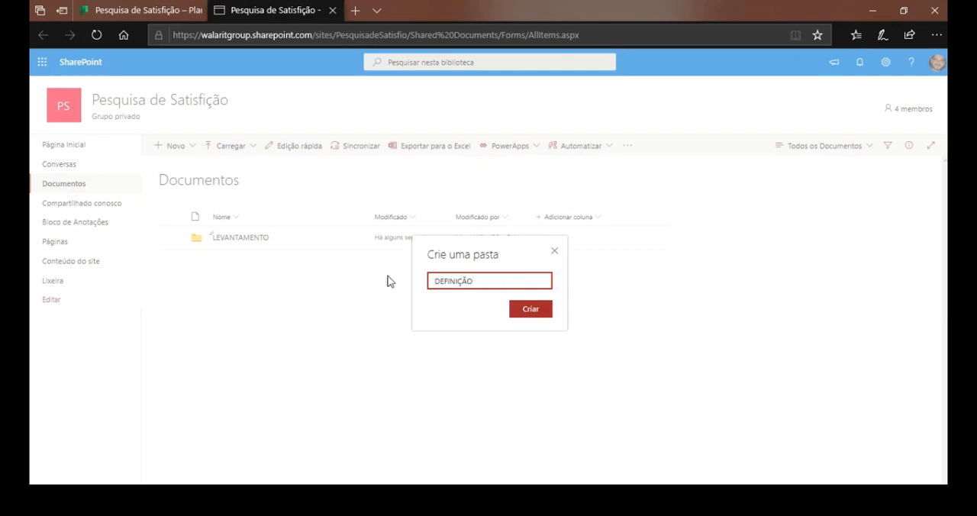
{"action": "left_click", "coordinate": [524, 315]}
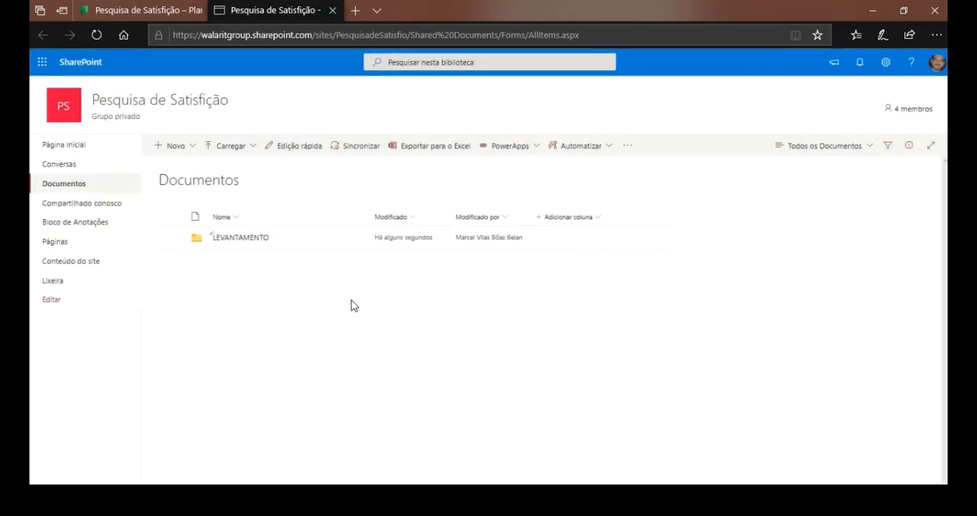
Create a folder named "TRANSIÇÃO" in the Documentos library.
{"action": "left_click", "coordinate": [170, 146]}
{"action": "left_click", "coordinate": [187, 167]}
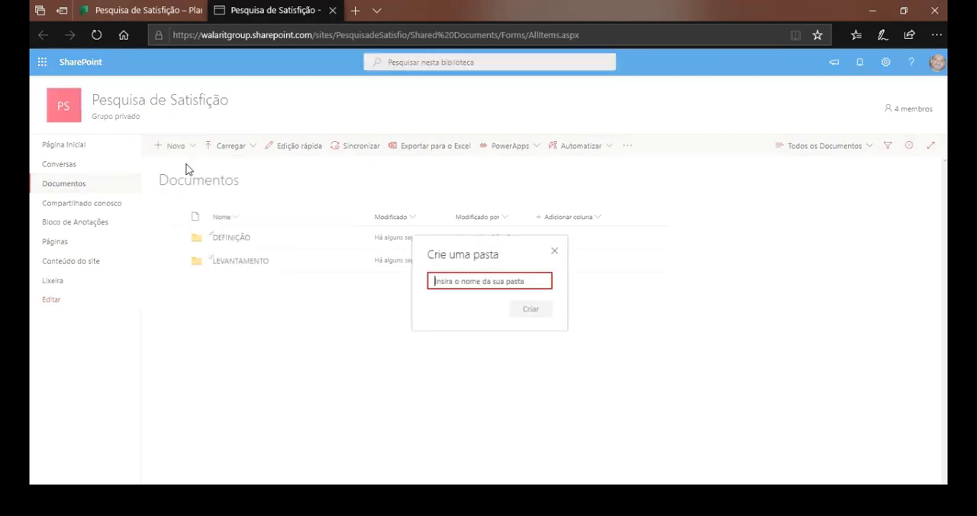
{"action": "type", "text": "TRANSIÇÃO"}
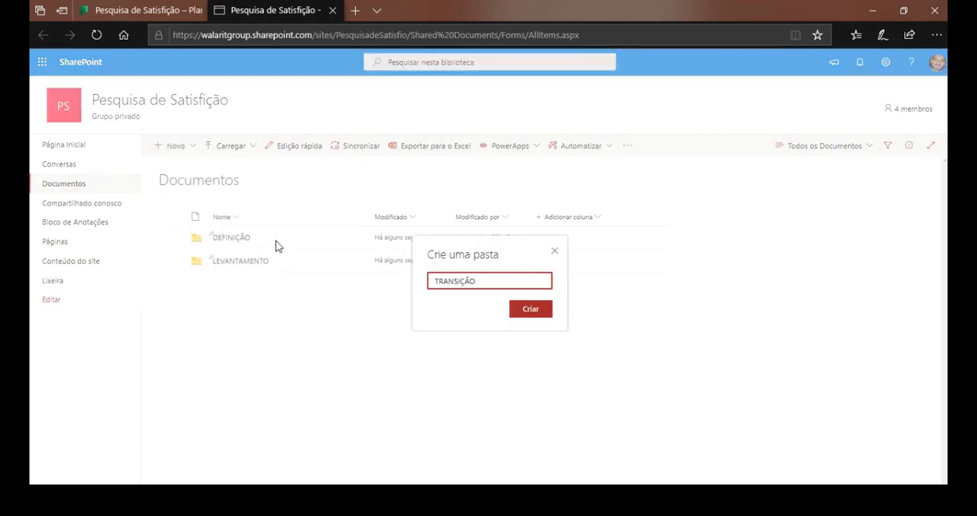
{"action": "left_click", "coordinate": [525, 315]}
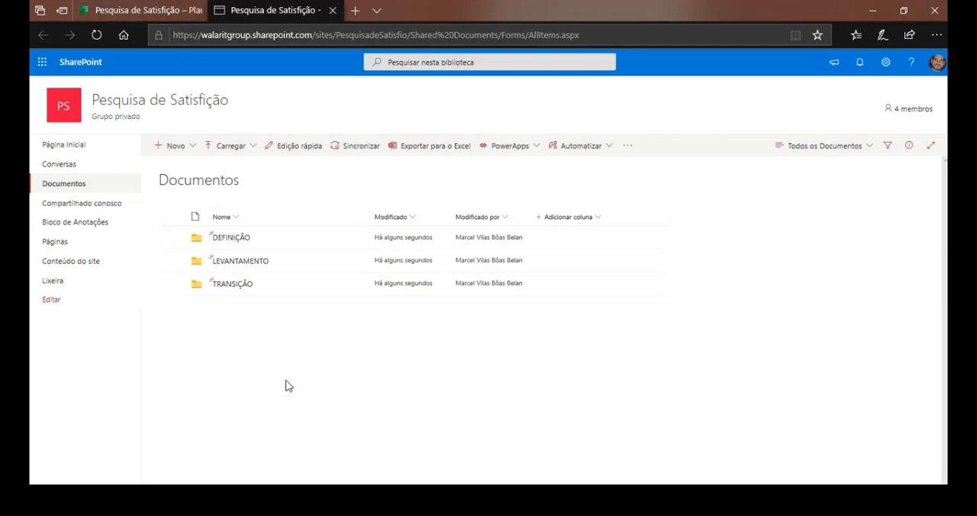
Open Word and create a blank document containing the text "PLANO DE PROJETO".
{"action": "key", "text": "super"}
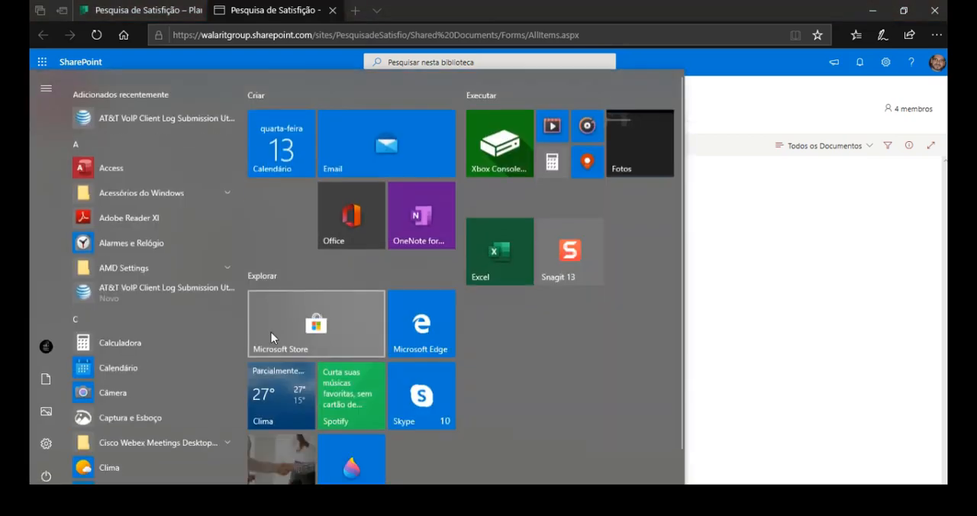
{"action": "left_click", "coordinate": [273, 337]}
{"action": "type", "text": "WORD"}
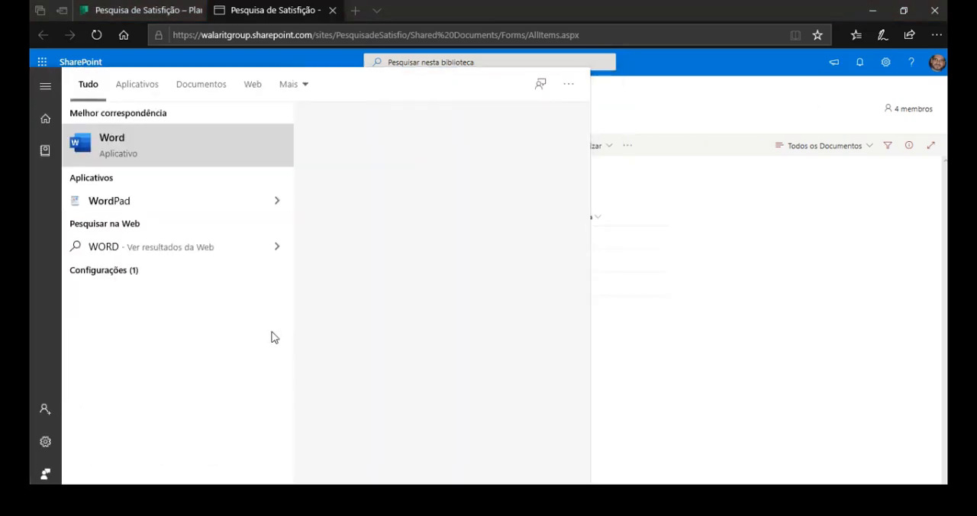
{"action": "key", "text": "Return"}
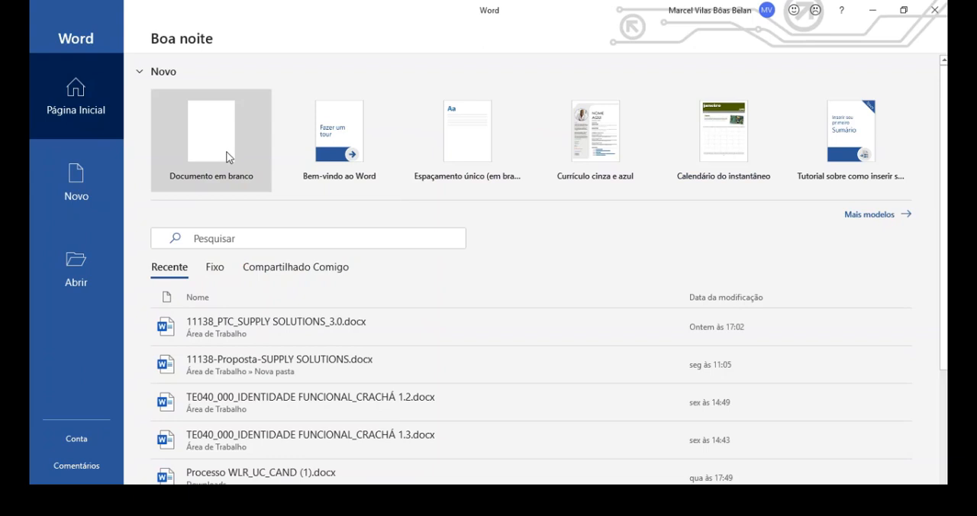
{"action": "left_click", "coordinate": [226, 155]}
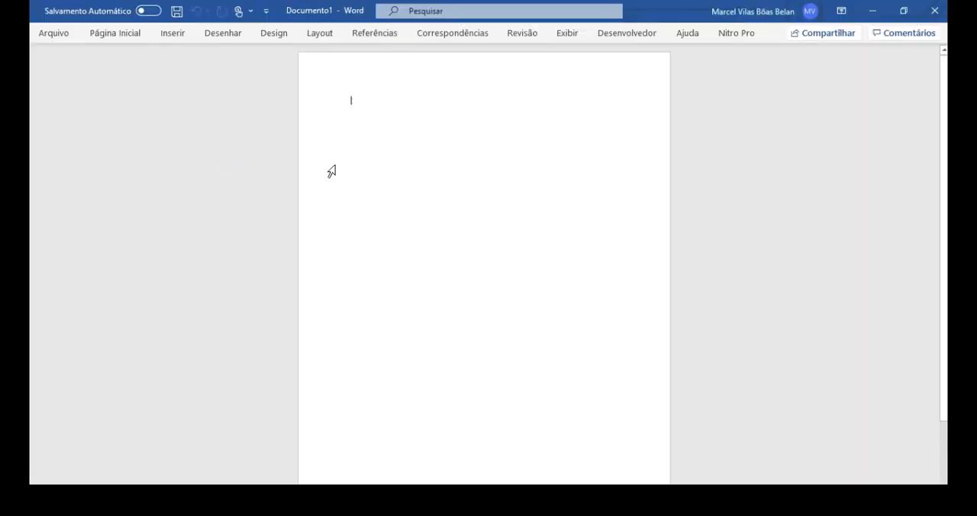
{"action": "type", "text": "PLANO DE PROJETO"}
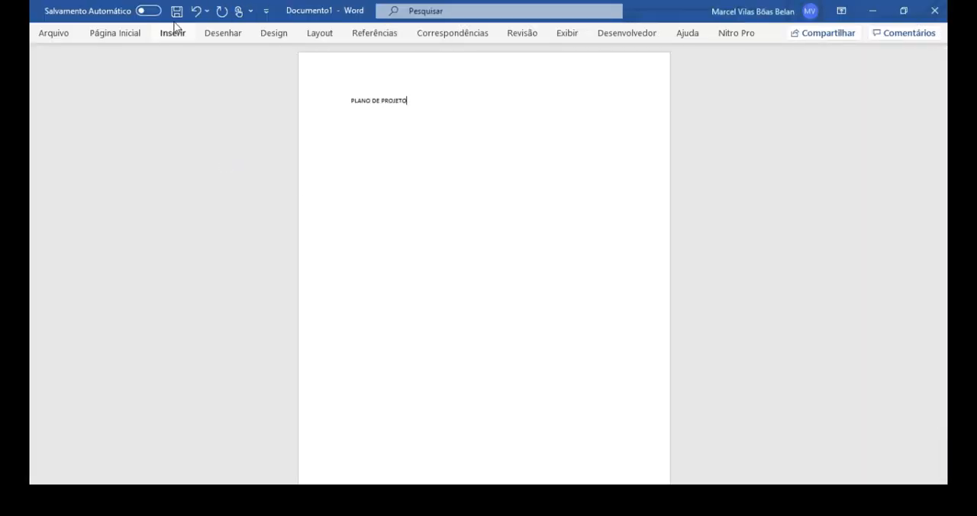
Save the document as PLANO DE PROJETO.docx in Área de Trabalho on this PC and close Word.
{"action": "left_click", "coordinate": [177, 11]}
{"action": "left_click", "coordinate": [413, 323]}
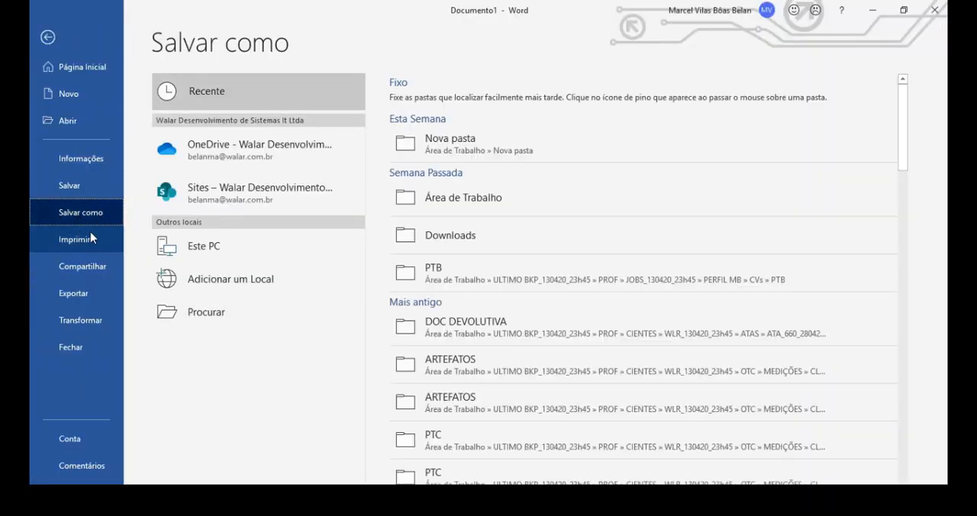
{"action": "double_click", "coordinate": [204, 246]}
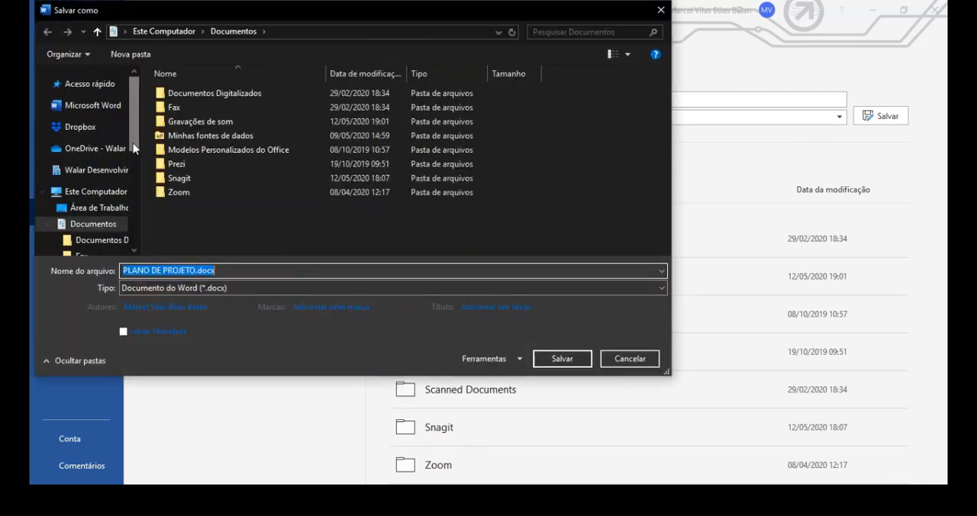
{"action": "left_click", "coordinate": [99, 213]}
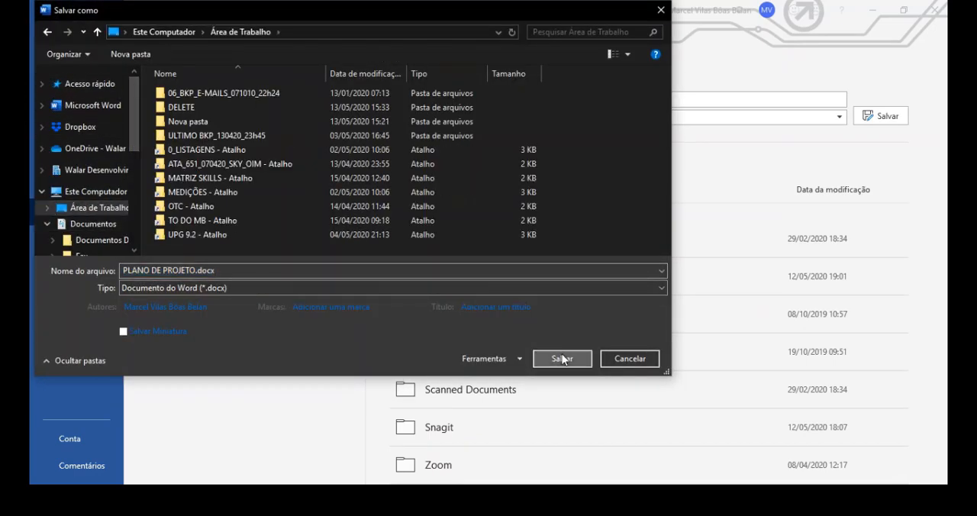
{"action": "left_click", "coordinate": [562, 358]}
{"action": "left_click", "coordinate": [935, 10]}
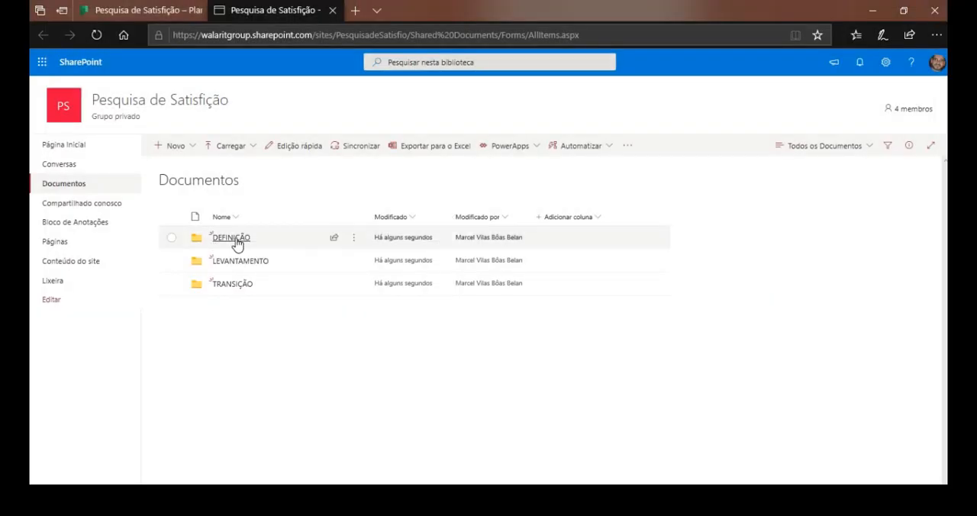
Upload PLANO DE PROJETO.docx from the desktop into the DEFINIÇÃO folder of the SharePoint Documentos library.
{"action": "left_click", "coordinate": [233, 238]}
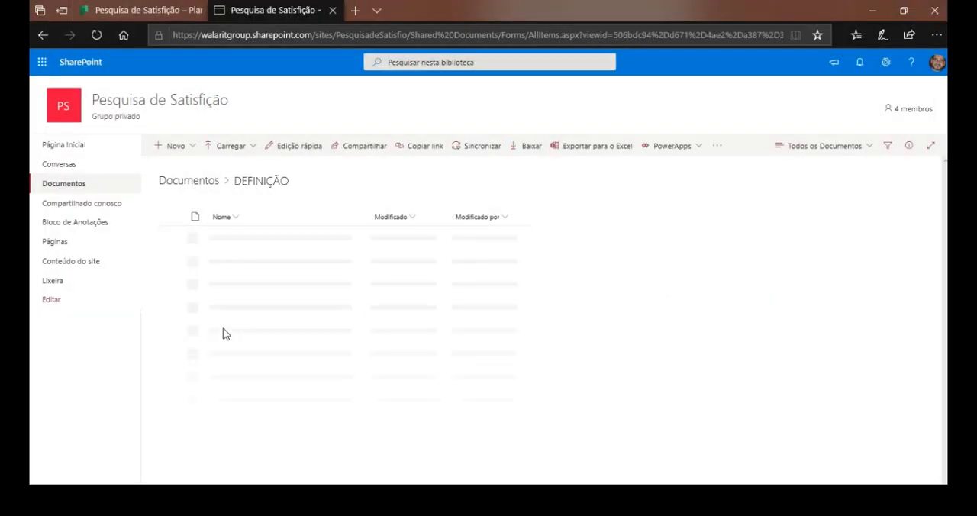
{"action": "double_click", "coordinate": [628, 6]}
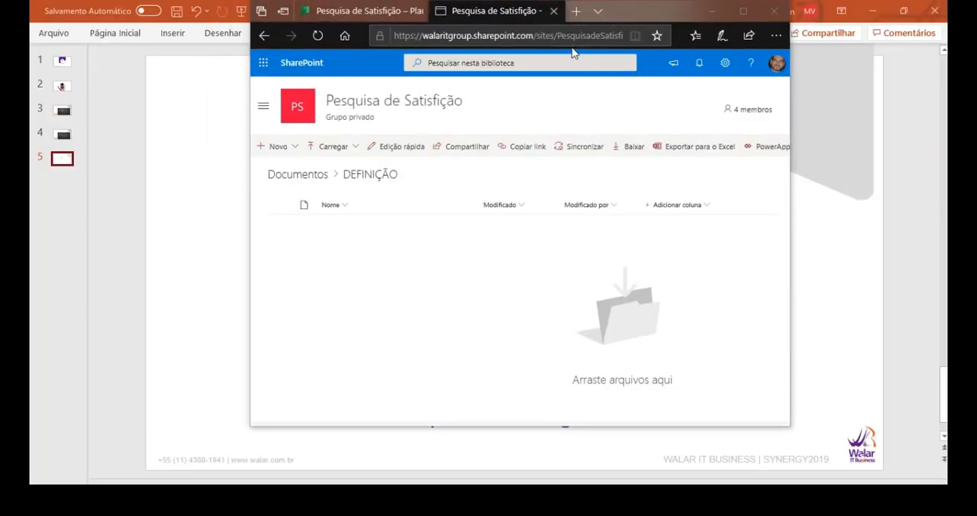
{"action": "left_click", "coordinate": [875, 15]}
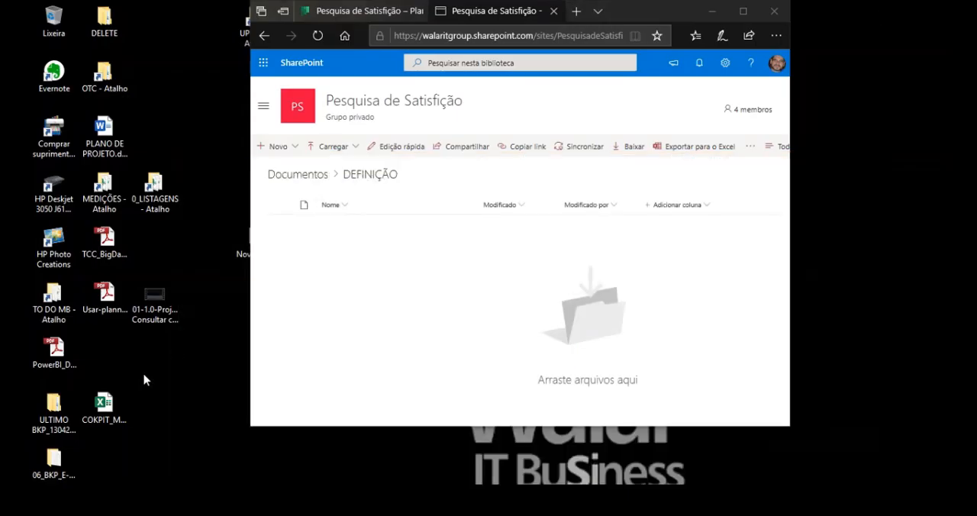
{"action": "left_click_drag", "start_coordinate": [104, 129], "coordinate": [400, 279]}
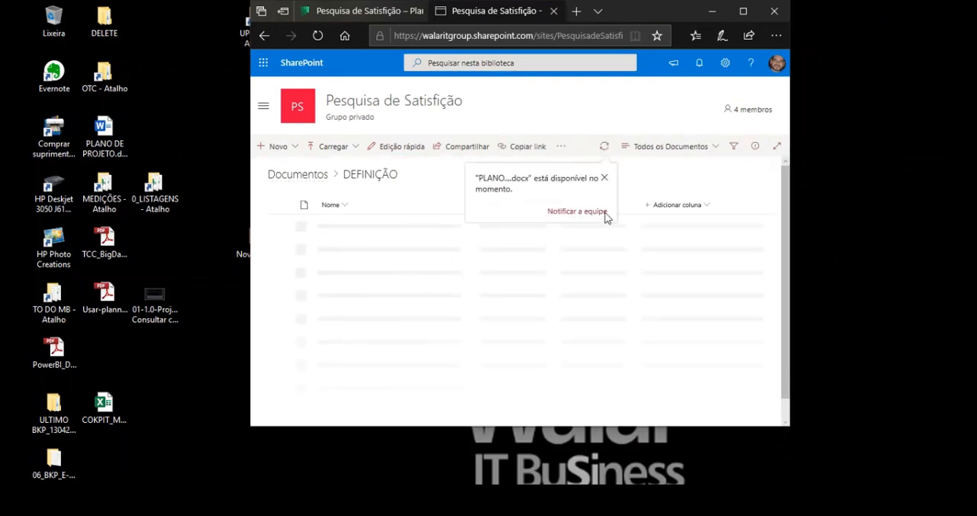
{"action": "left_click", "coordinate": [743, 11]}
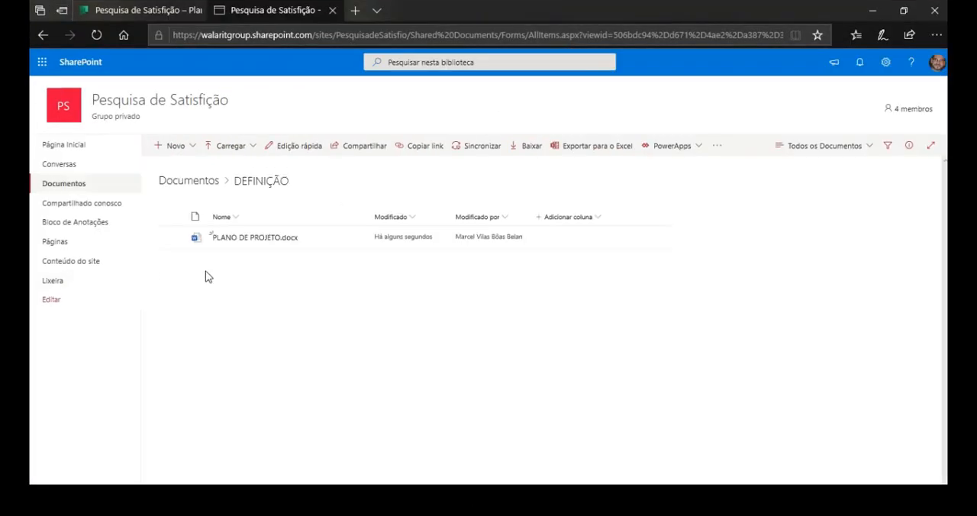
Compare the Documentos library folders with the buckets on the Planner board, then reopen the DEFINIÇÃO folder in SharePoint.
{"action": "left_click", "coordinate": [187, 181]}
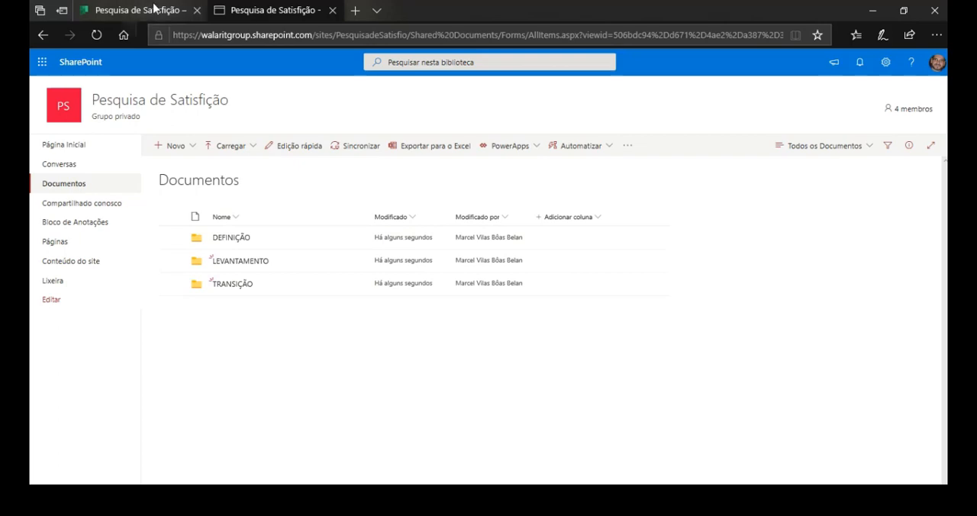
{"action": "left_click", "coordinate": [176, 10]}
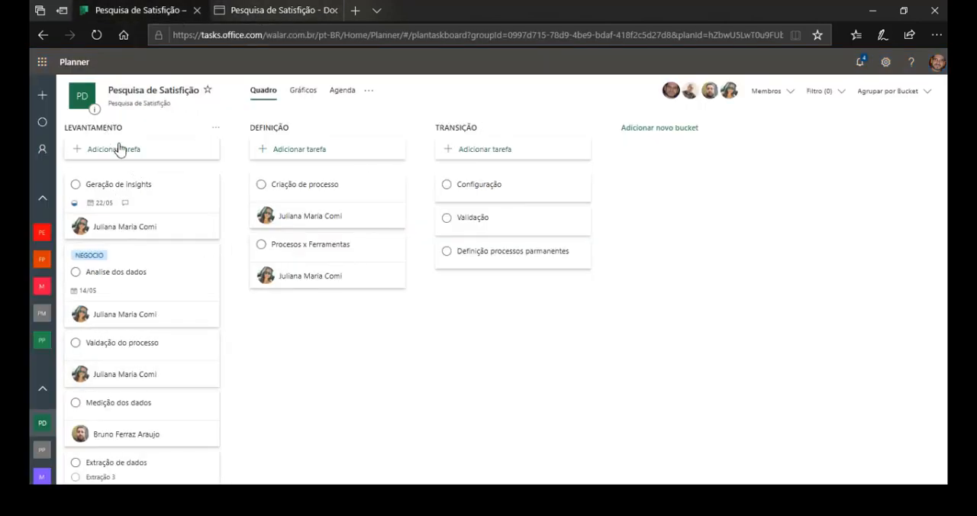
{"action": "left_click", "coordinate": [270, 9]}
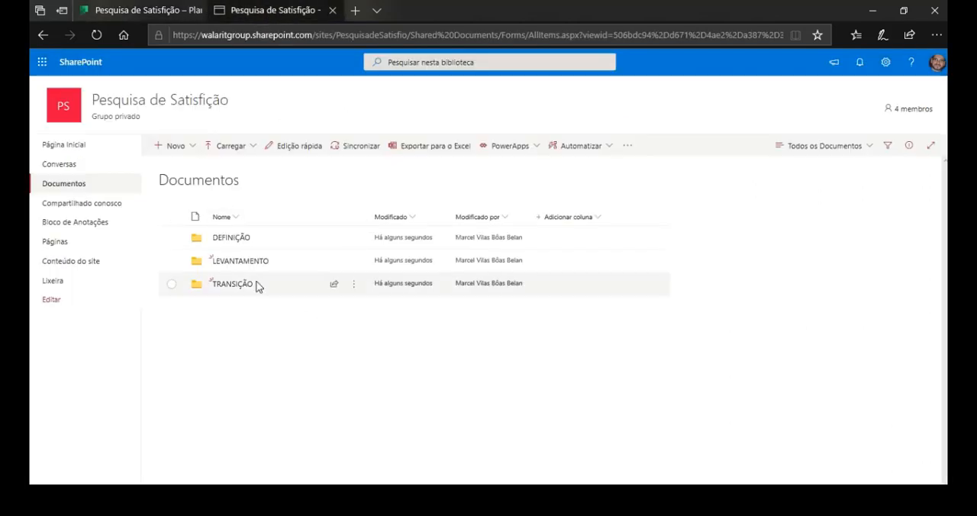
{"action": "left_click", "coordinate": [244, 239]}
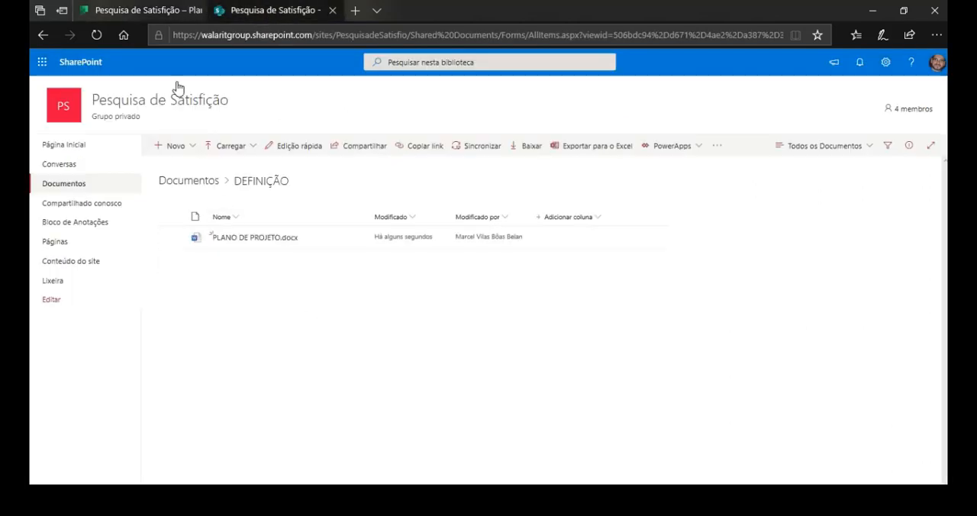
In Planner, attach PLANO DE PROJETO.docx from the SharePoint DEFINIÇÃO folder to the "Extração de dados" task and open the attachment to check it.
{"action": "left_click", "coordinate": [142, 10]}
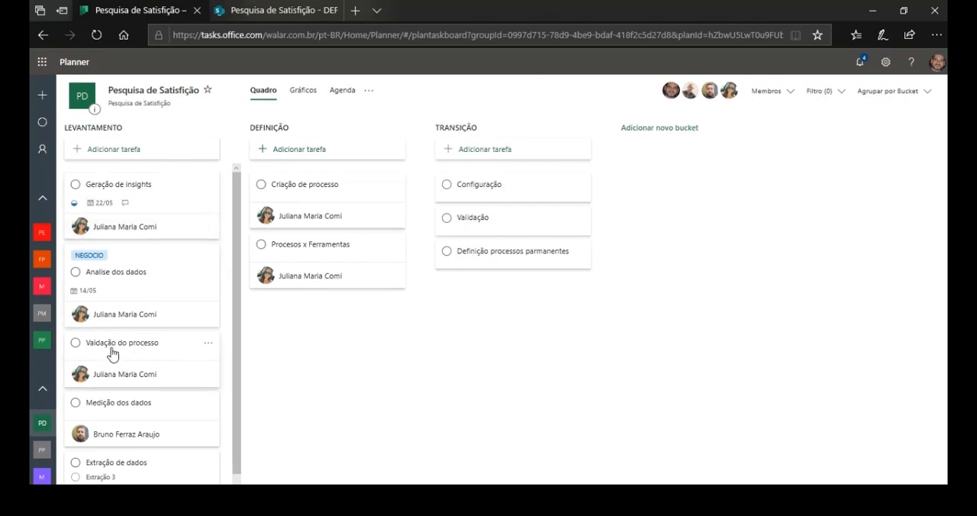
{"action": "scroll", "coordinate": [112, 354], "scroll_direction": "down", "scroll_amount": 1}
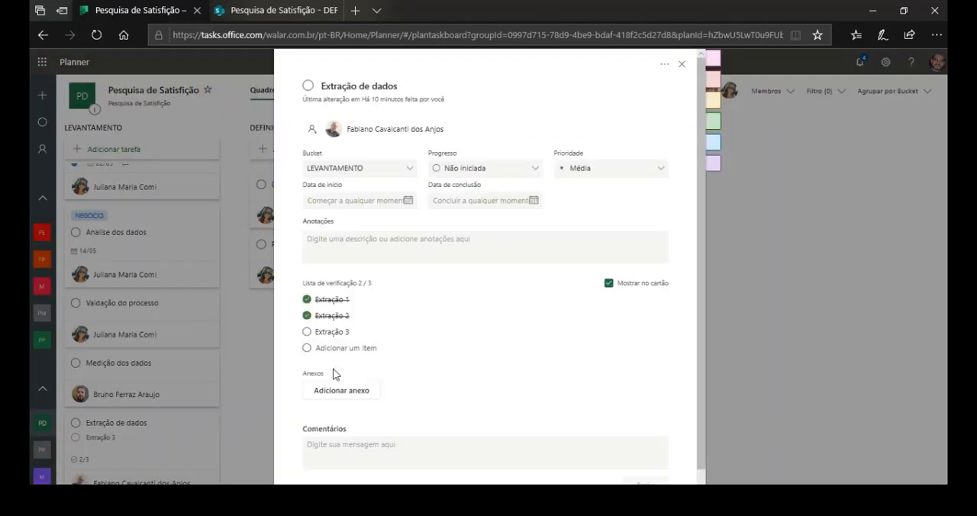
{"action": "scroll", "coordinate": [334, 371], "scroll_direction": "down", "scroll_amount": 1}
{"action": "left_click", "coordinate": [344, 346]}
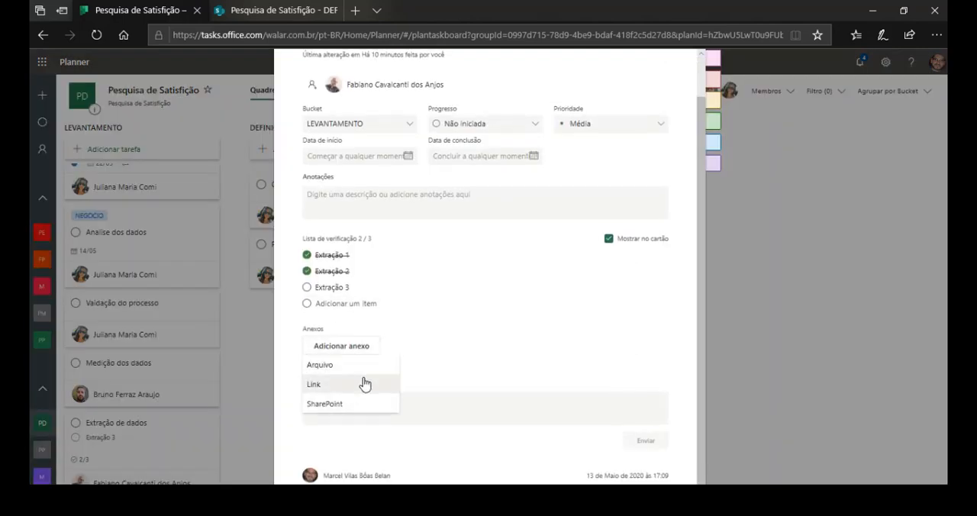
{"action": "left_click", "coordinate": [340, 405]}
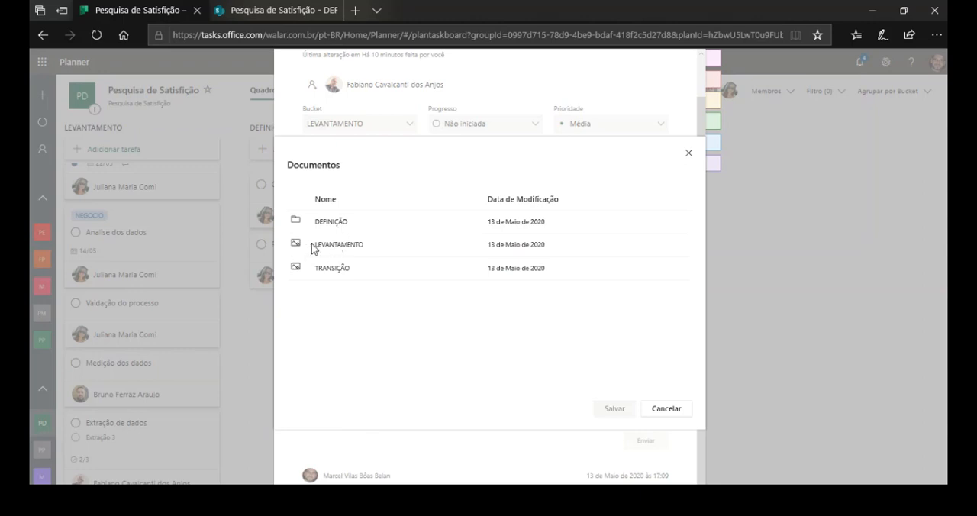
{"action": "left_click", "coordinate": [324, 226]}
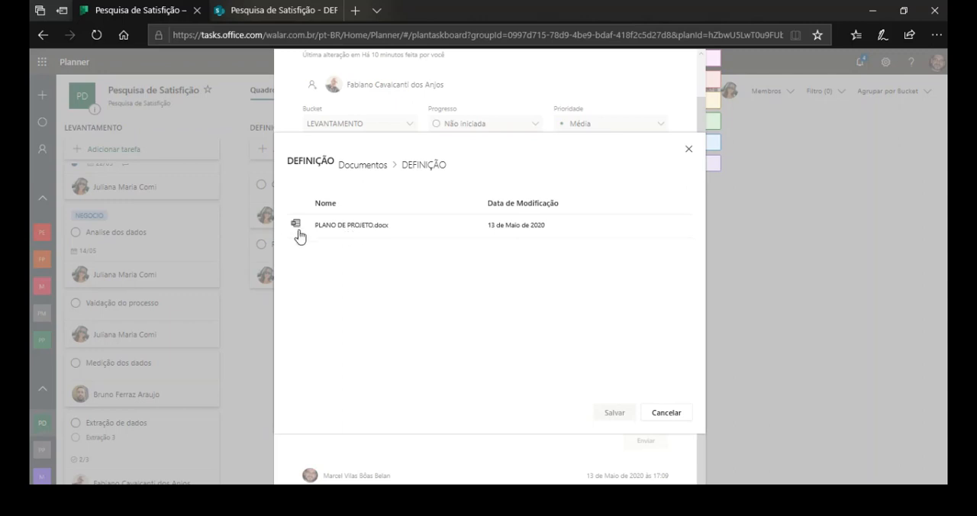
{"action": "left_click", "coordinate": [339, 232]}
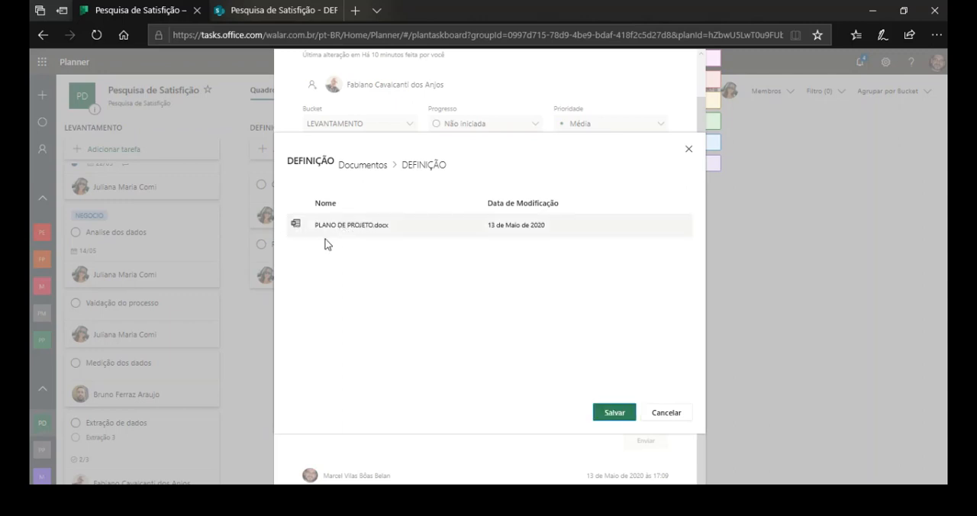
{"action": "left_click", "coordinate": [607, 413]}
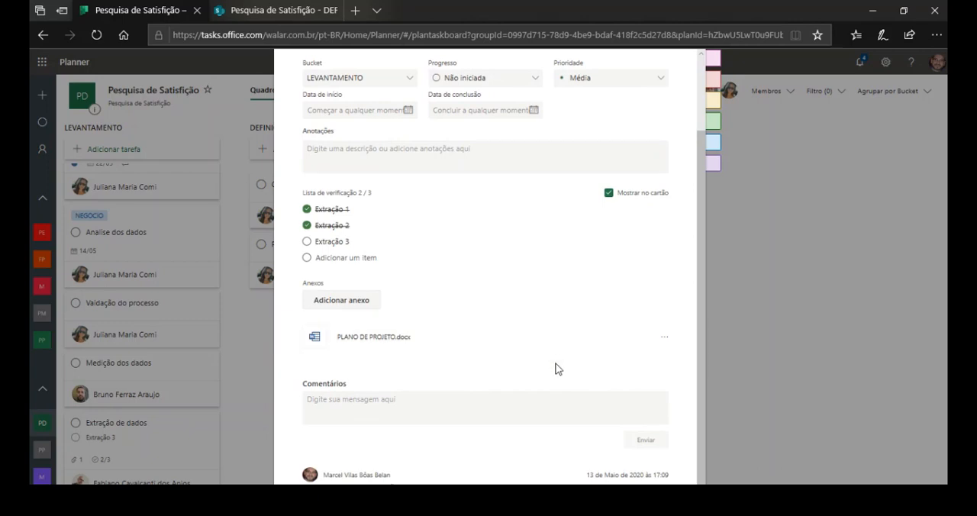
{"action": "left_click", "coordinate": [387, 343]}
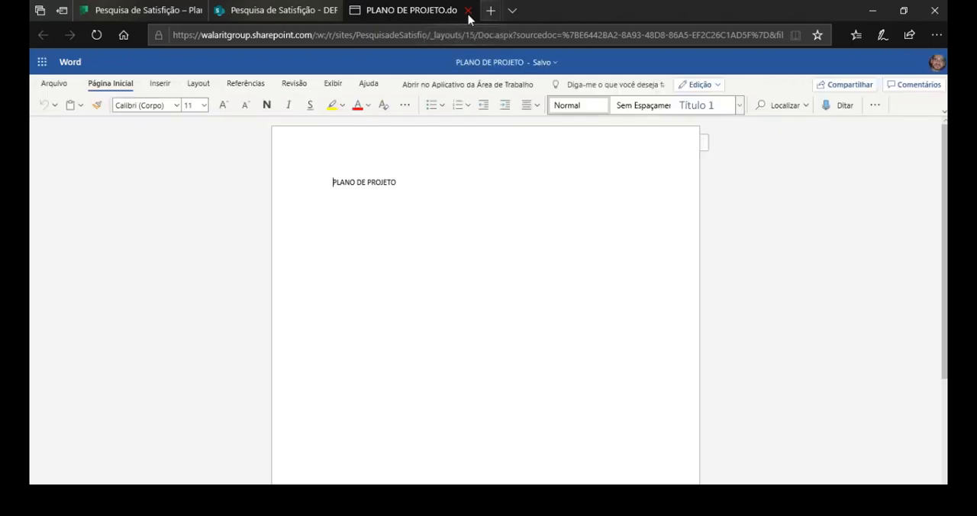
{"action": "left_click", "coordinate": [468, 11]}
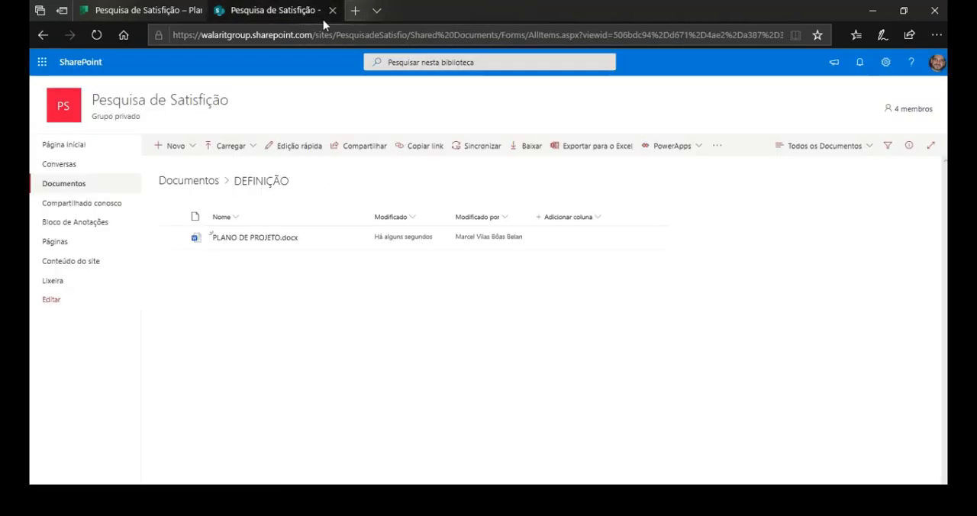
Open PLANO DE PROJETO.docx from the SharePoint DEFINIÇÃO folder, extend its text to "PLANO DE PROJETO ATUALIZADO", and close the document.
{"action": "left_click", "coordinate": [239, 238]}
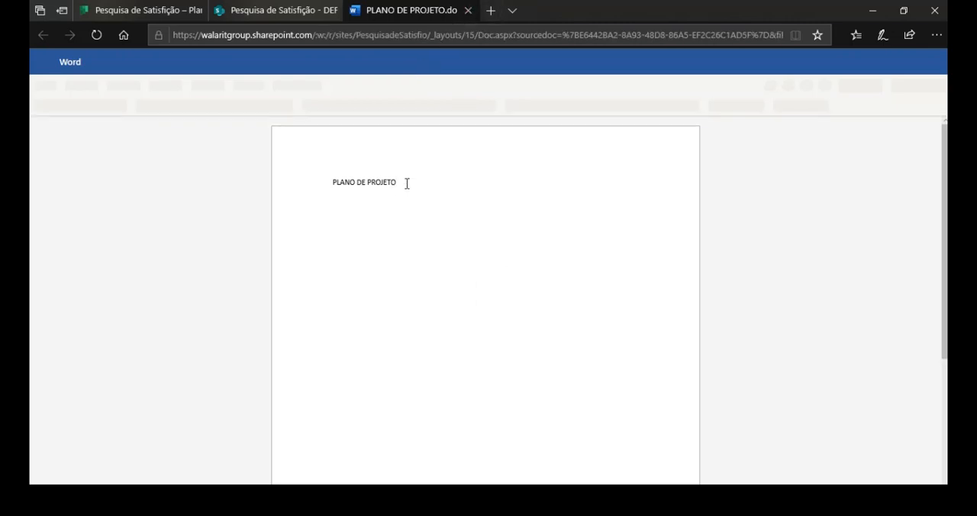
{"action": "type", "text": "LIZADO"}
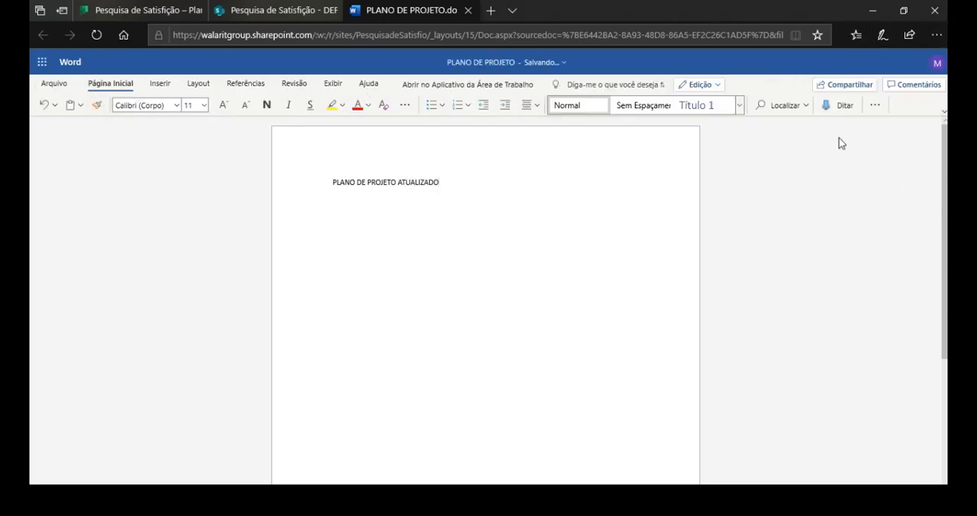
{"action": "left_click", "coordinate": [565, 64]}
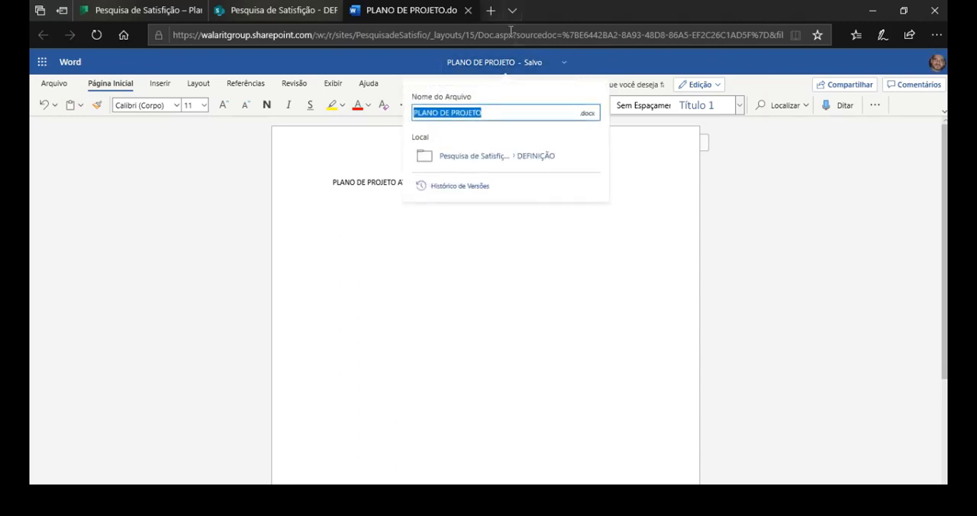
{"action": "left_click", "coordinate": [468, 10]}
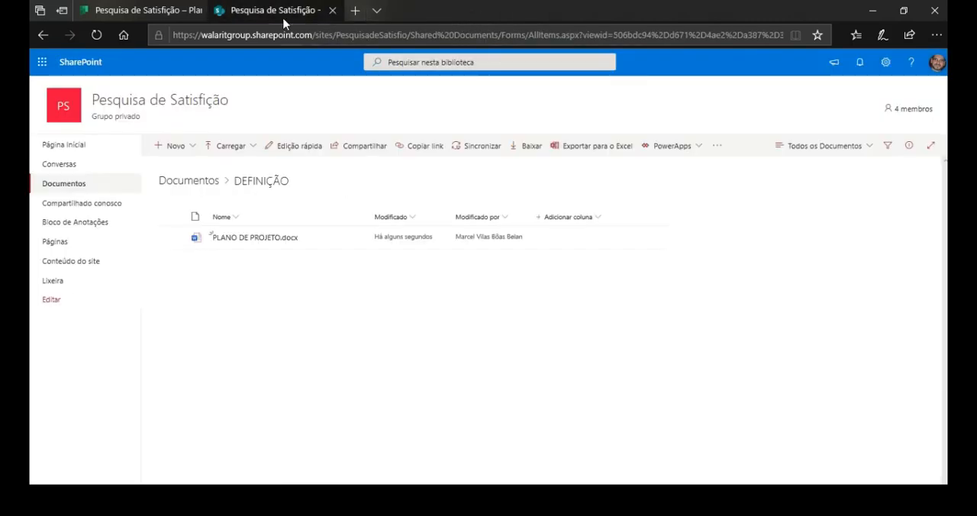
Reopen the attachment from the "Extração de dados" task in Planner to check its updated text, and close the document and the task.
{"action": "key", "text": "alt+Tab"}
{"action": "key", "text": "alt+Tab"}
{"action": "left_click", "coordinate": [145, 10]}
{"action": "left_click", "coordinate": [369, 430]}
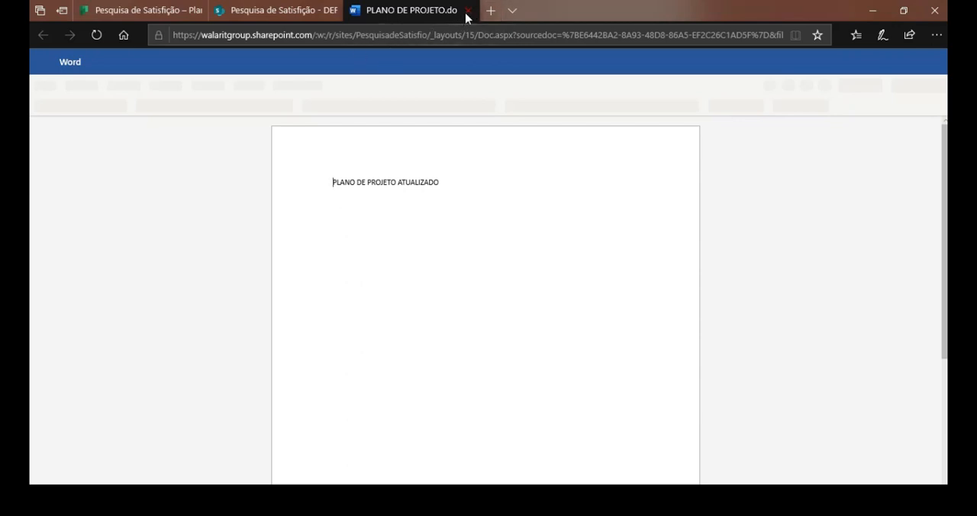
{"action": "left_click", "coordinate": [468, 10]}
{"action": "left_click", "coordinate": [141, 10]}
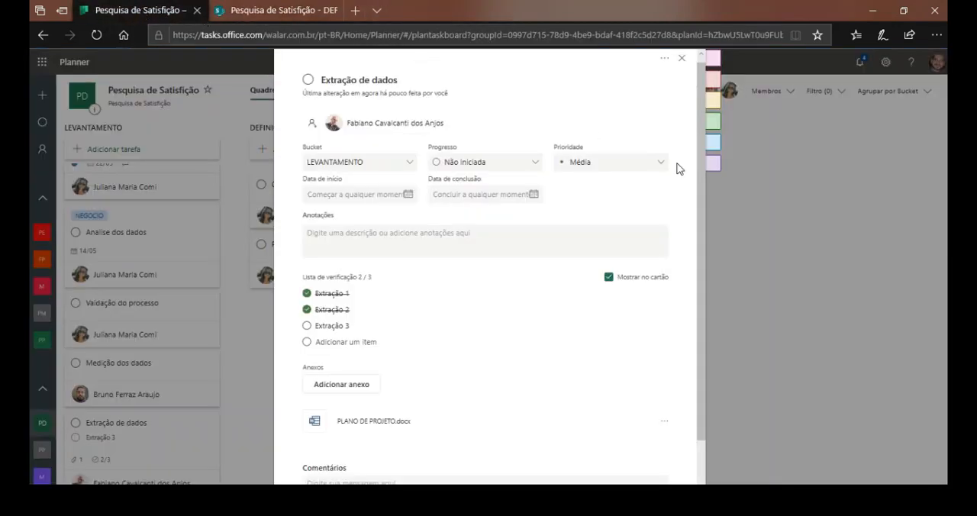
{"action": "left_click", "coordinate": [682, 61]}
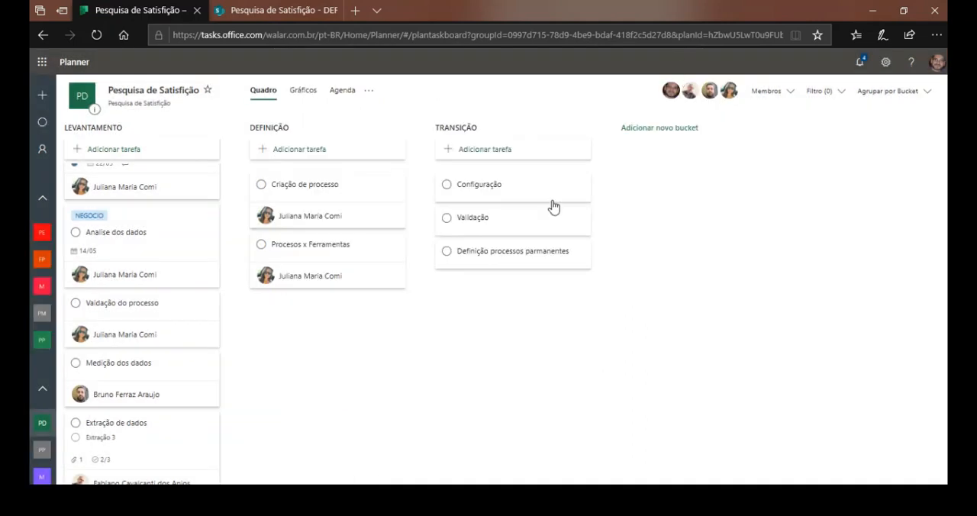
Open the group's SharePoint site from the plan to view its home page, and close it to return to the board.
{"action": "left_click", "coordinate": [368, 91]}
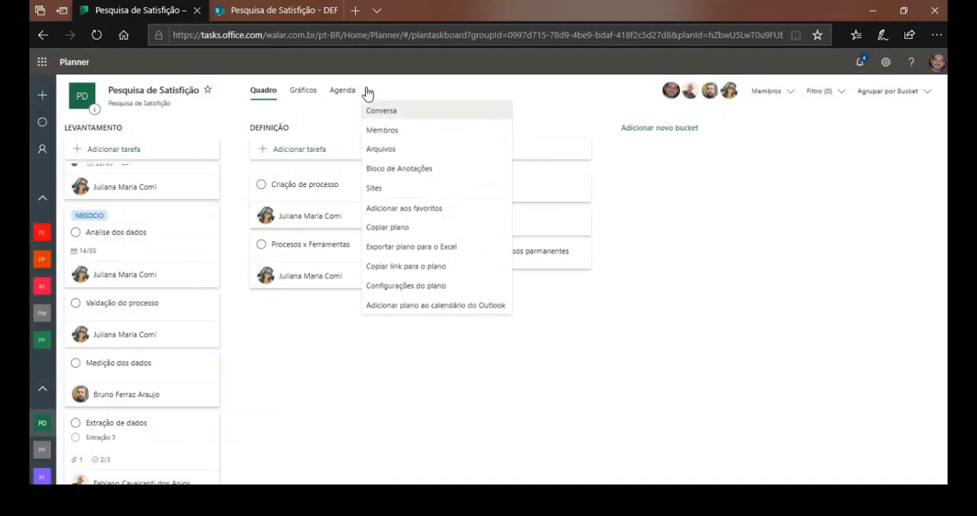
{"action": "left_click", "coordinate": [426, 196]}
{"action": "left_click", "coordinate": [331, 12]}
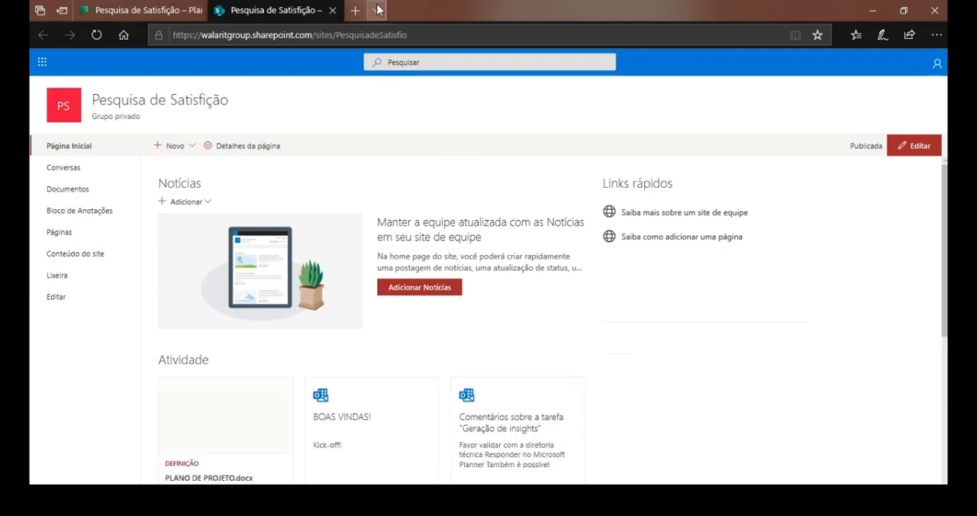
{"action": "key", "text": "ctrl+w"}
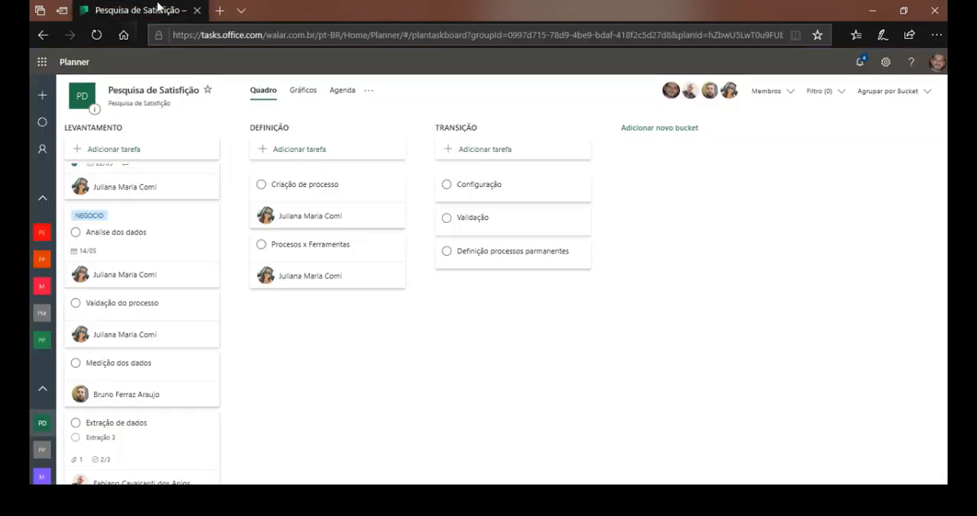
Copy the link to the plan, open it in a new browser tab to test it, and close that tab.
{"action": "left_click", "coordinate": [369, 90]}
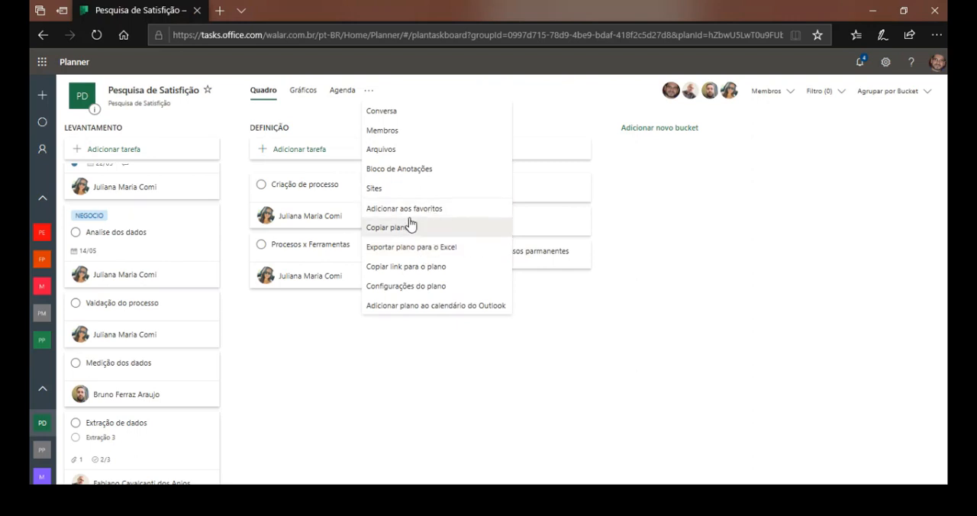
{"action": "left_click", "coordinate": [436, 268]}
{"action": "left_click", "coordinate": [219, 11]}
{"action": "key", "text": "ctrl+v"}
{"action": "key", "text": "Return"}
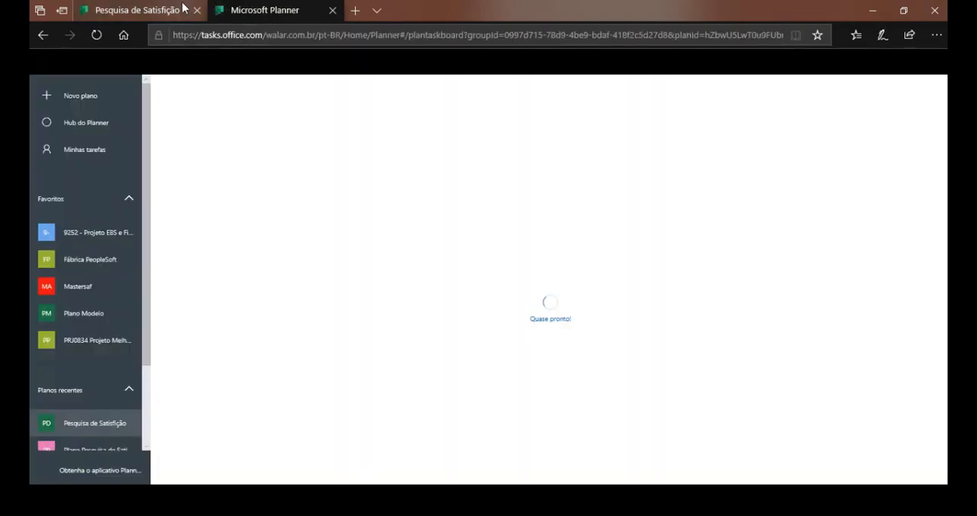
{"action": "left_click", "coordinate": [332, 10]}
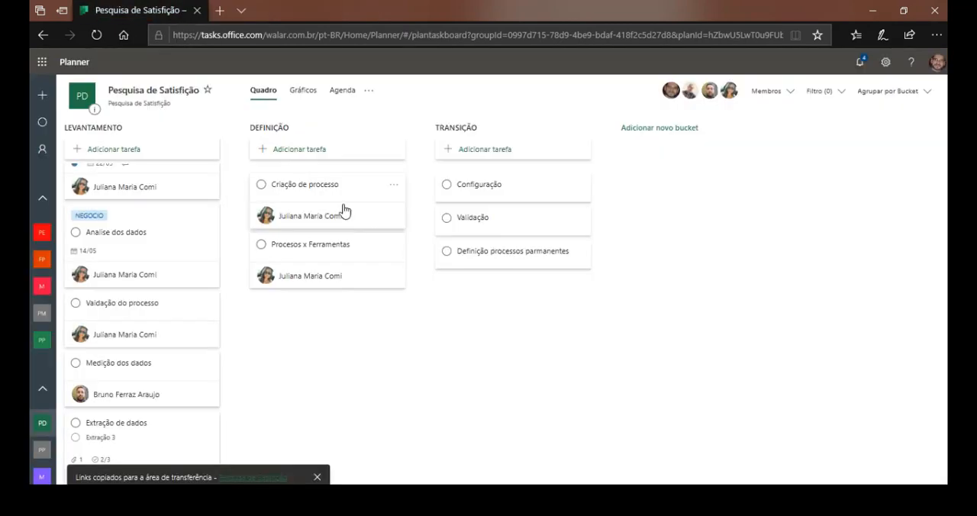
Review the plan settings, including the group editing and plan deletion options, and close everything without saving or deleting.
{"action": "left_click", "coordinate": [369, 90]}
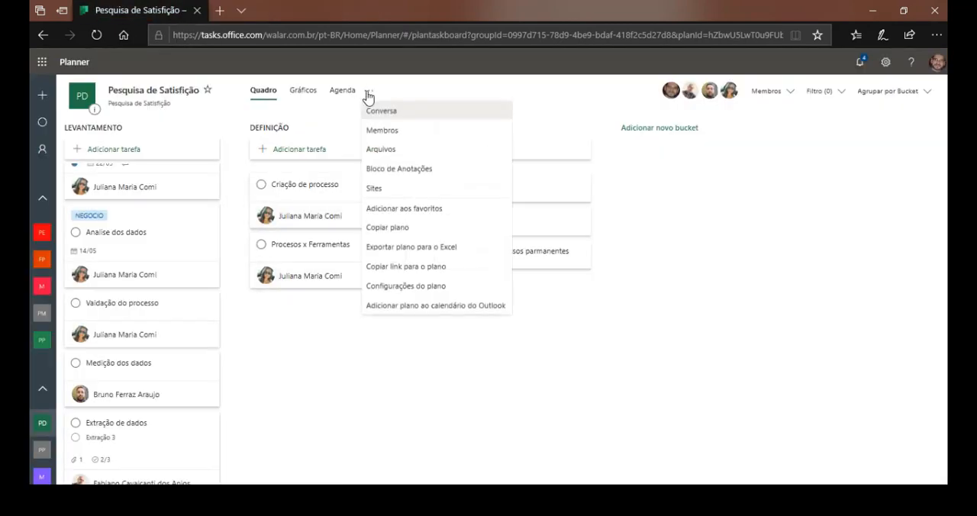
{"action": "left_click", "coordinate": [441, 293]}
{"action": "double_click", "coordinate": [486, 193]}
{"action": "left_click", "coordinate": [373, 358]}
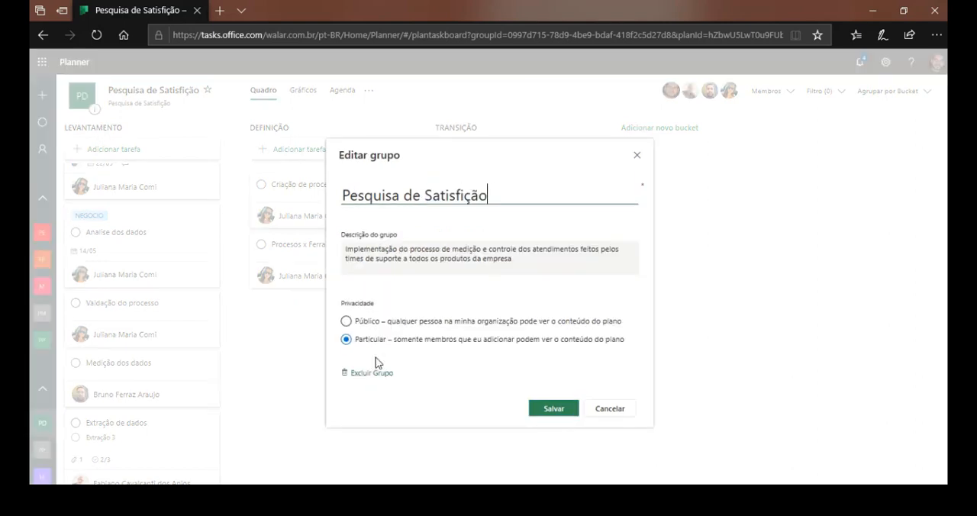
{"action": "left_click", "coordinate": [613, 413]}
{"action": "left_click", "coordinate": [377, 378]}
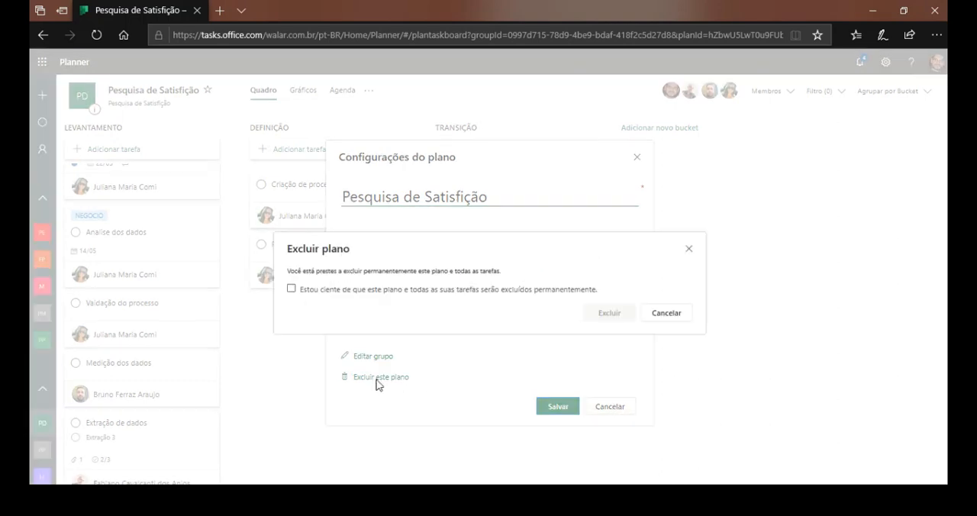
{"action": "left_click", "coordinate": [691, 249]}
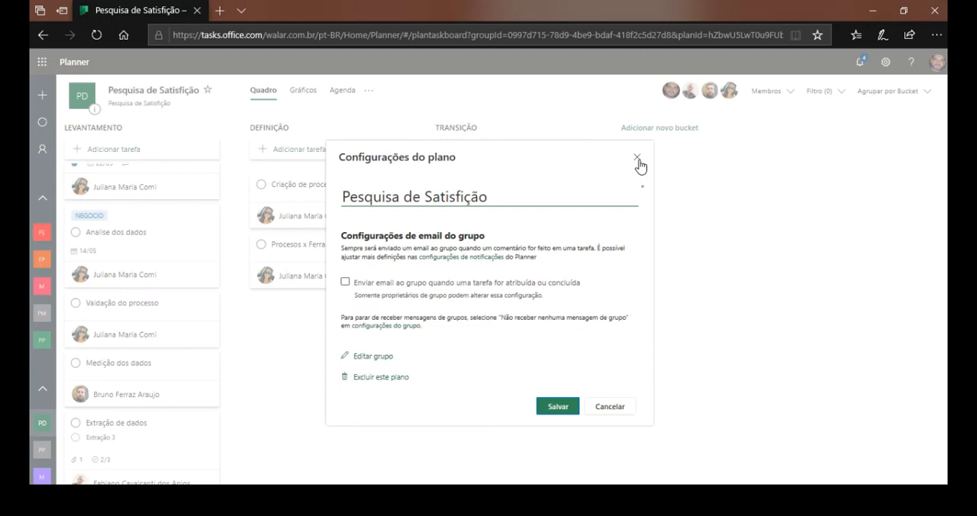
{"action": "left_click", "coordinate": [638, 159]}
Leave the plan's board and go to the Planner home page.
{"action": "left_click", "coordinate": [369, 91]}
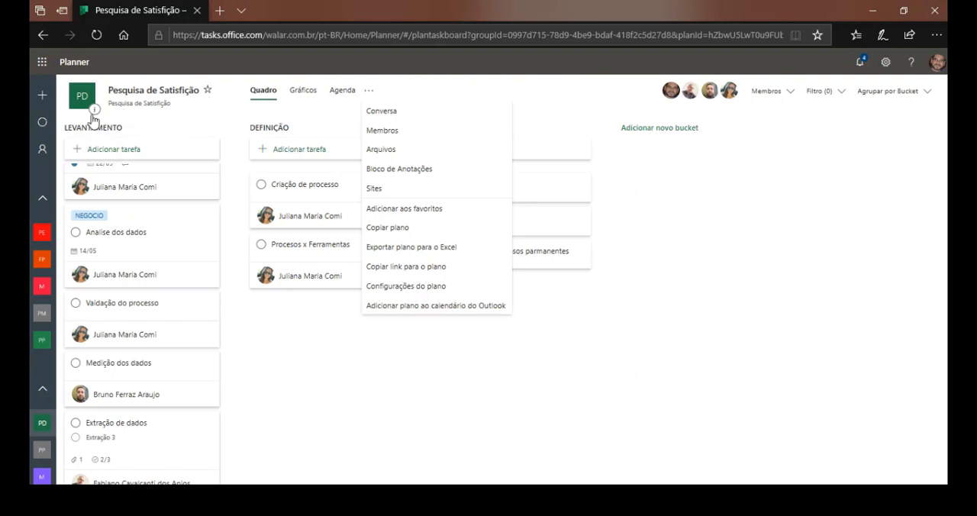
{"action": "left_click", "coordinate": [65, 65]}
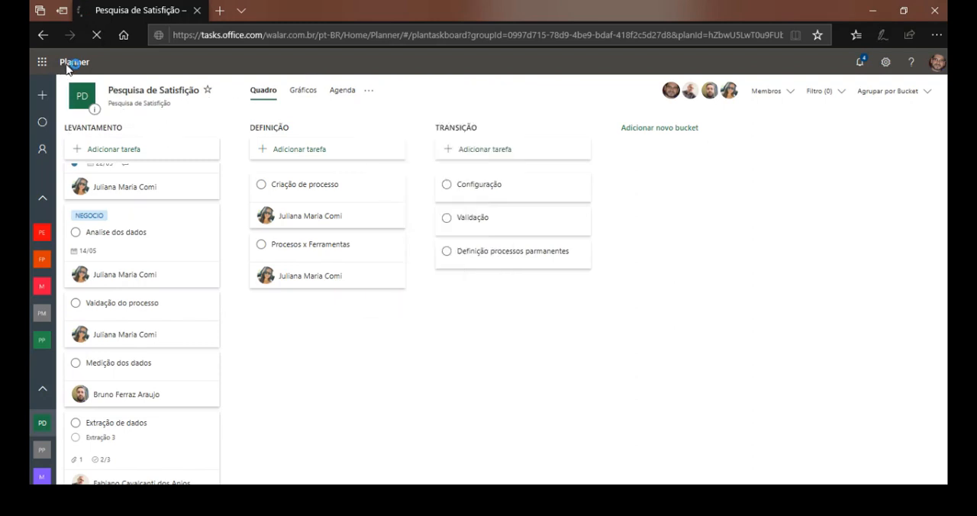